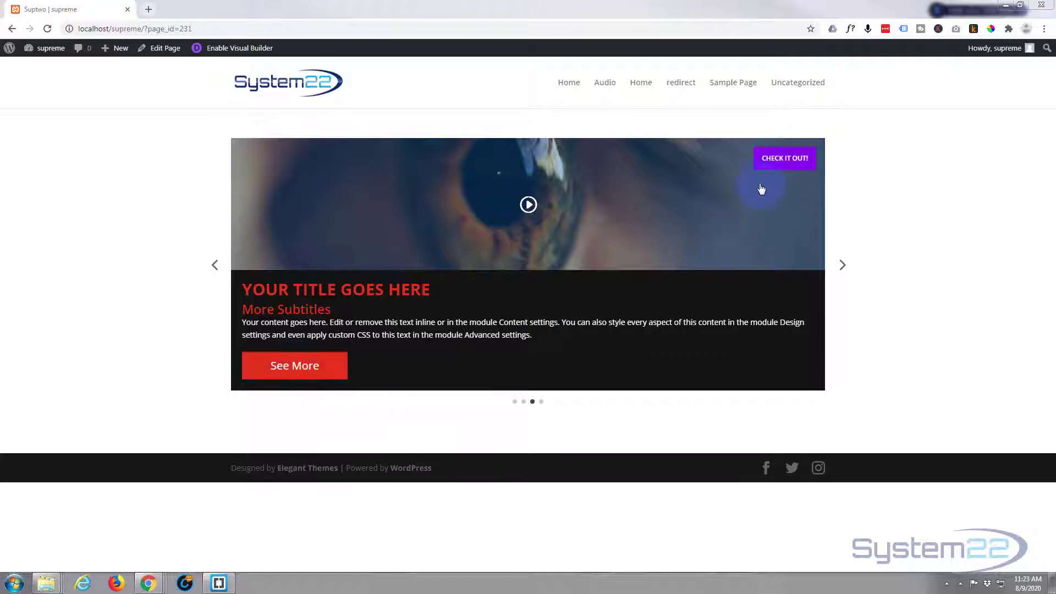
- Preview the old slider's video popups, including the one behind See More
{"action": "left_click", "coordinate": [530, 212]}
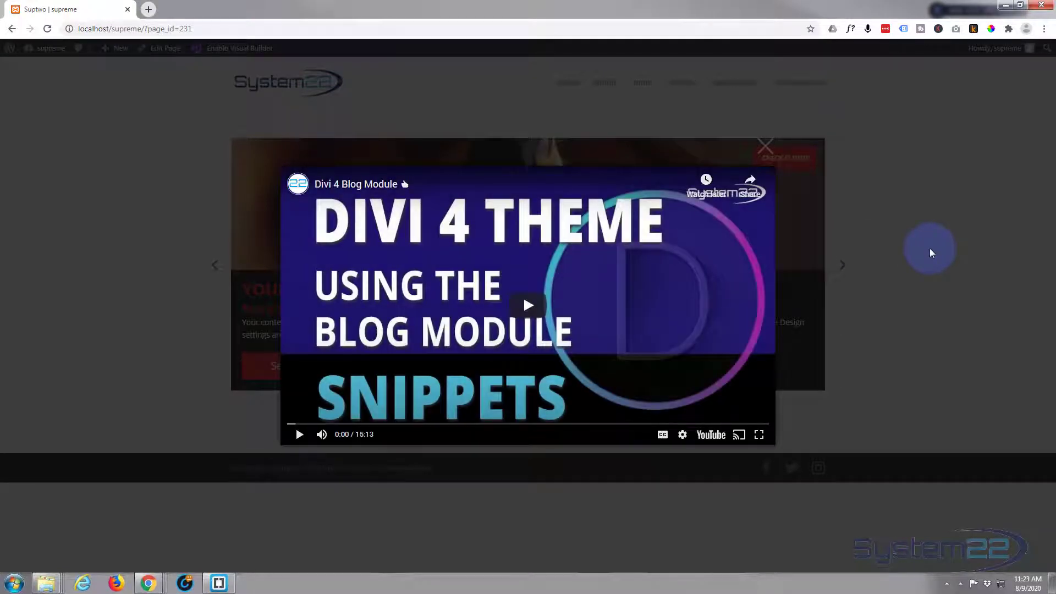
{"action": "left_click", "coordinate": [929, 249]}
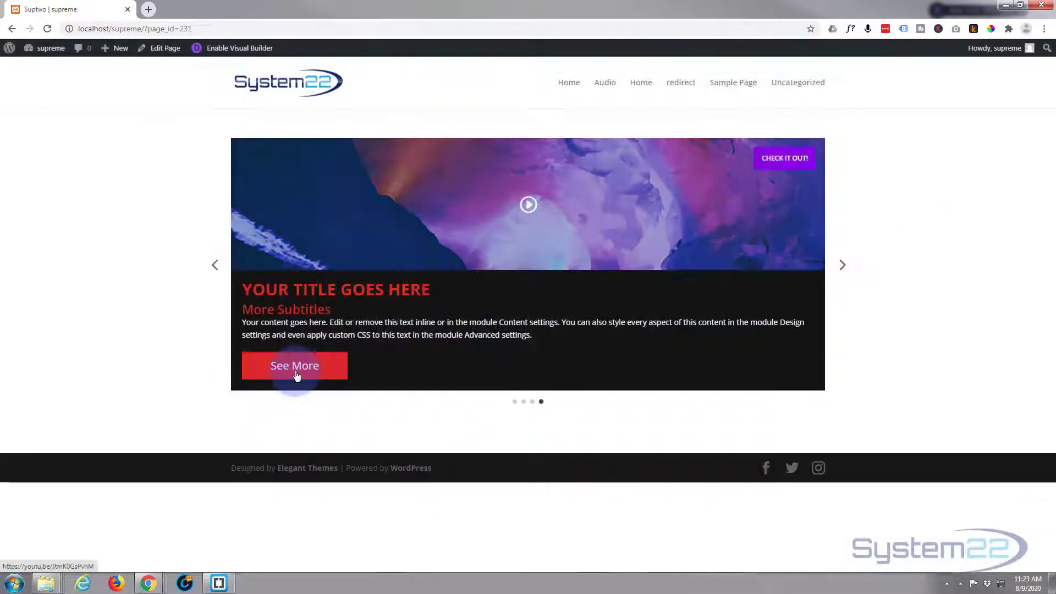
{"action": "left_click", "coordinate": [295, 372]}
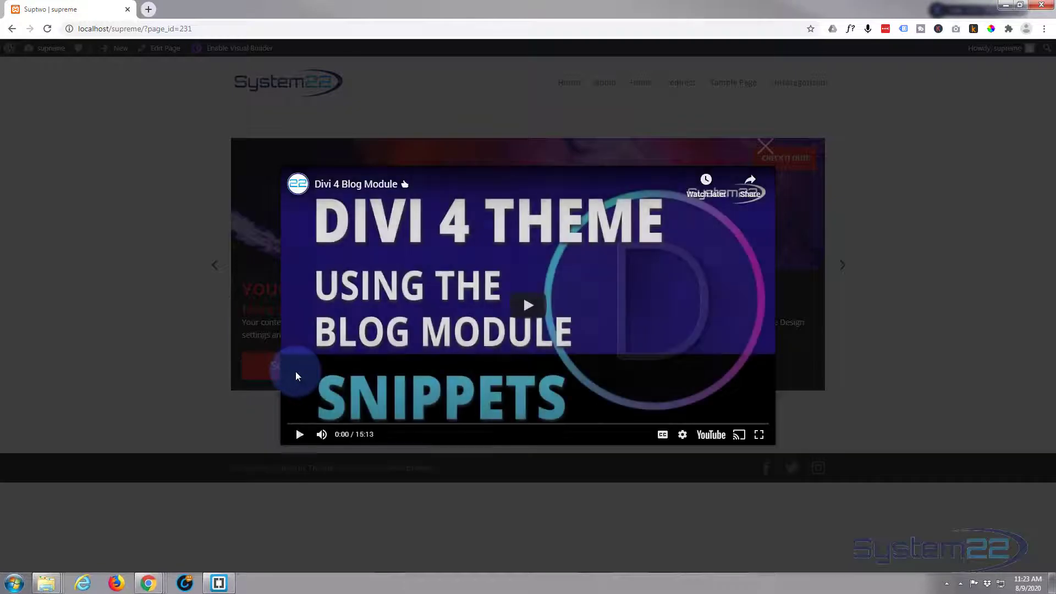
{"action": "left_click", "coordinate": [913, 344]}
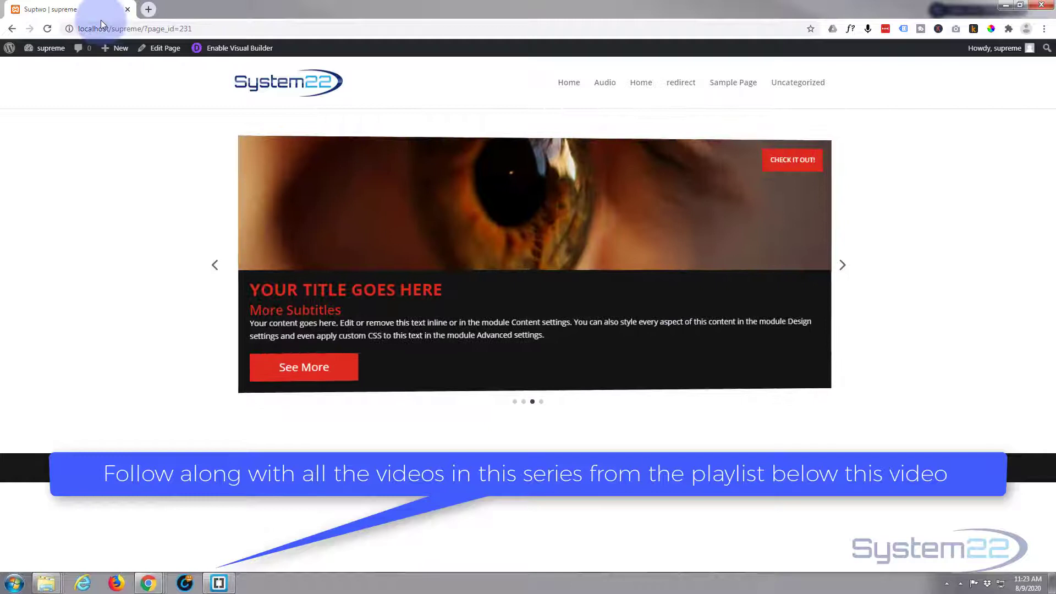
- In Visual Builder, delete the old slider and insert a Supreme Card Carousel module in its row
{"action": "left_click", "coordinate": [209, 49]}
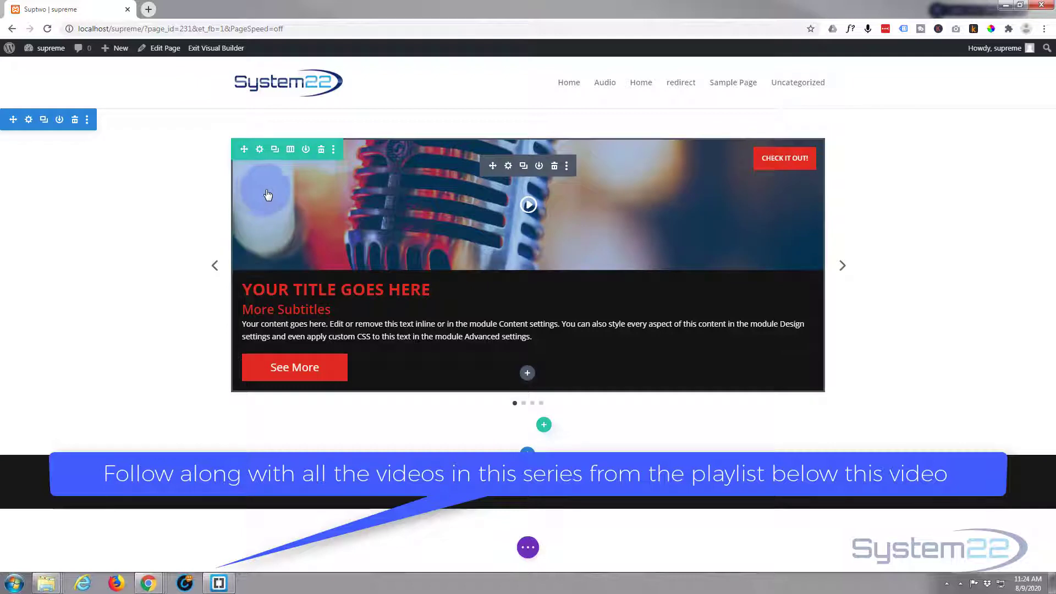
{"action": "left_click", "coordinate": [554, 166]}
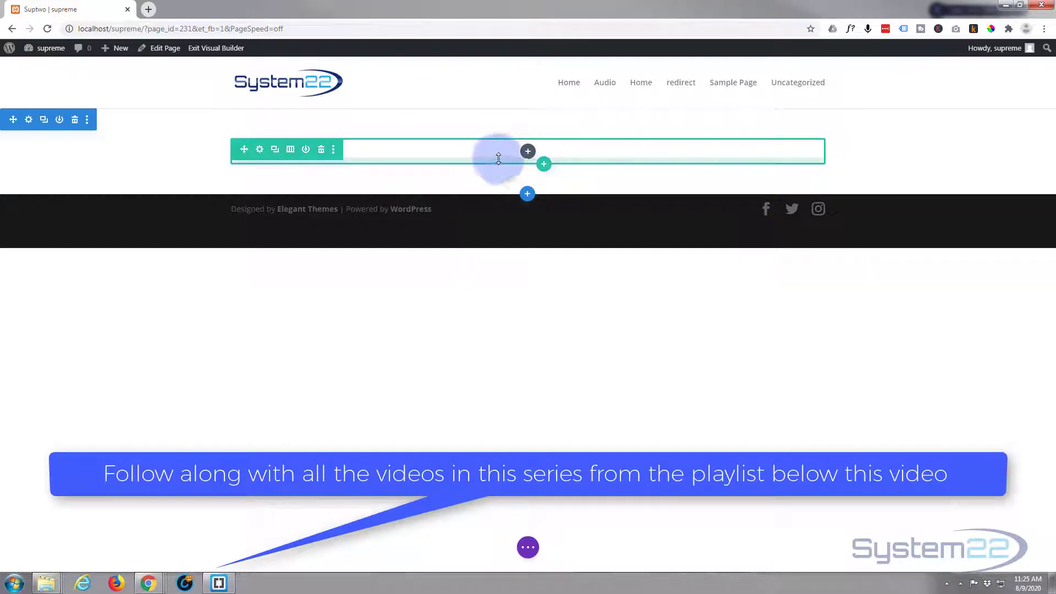
{"action": "left_click", "coordinate": [529, 151]}
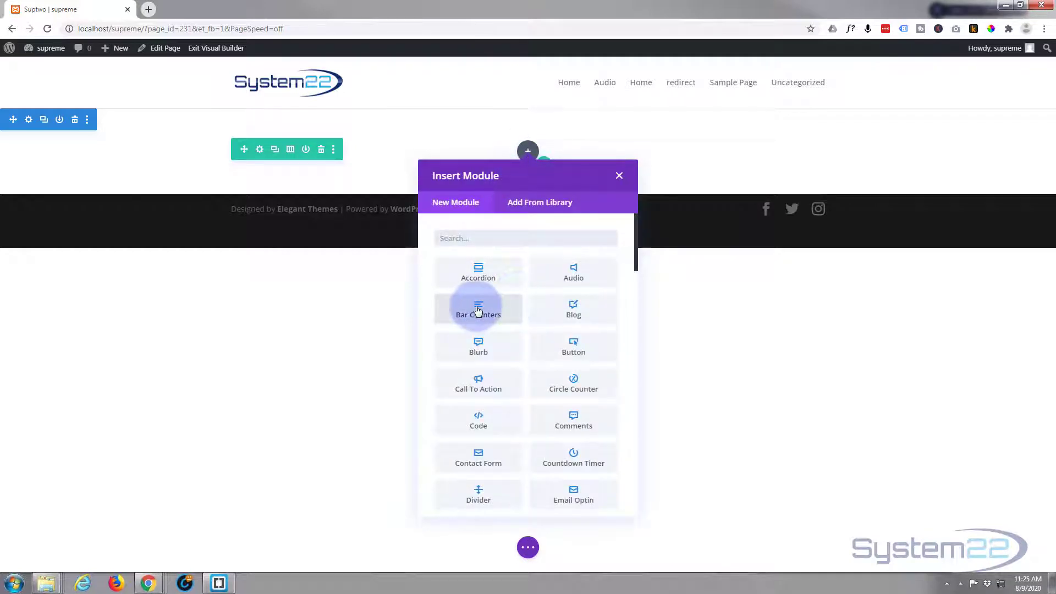
{"action": "scroll", "coordinate": [506, 366], "scroll_direction": "down", "scroll_amount": 4}
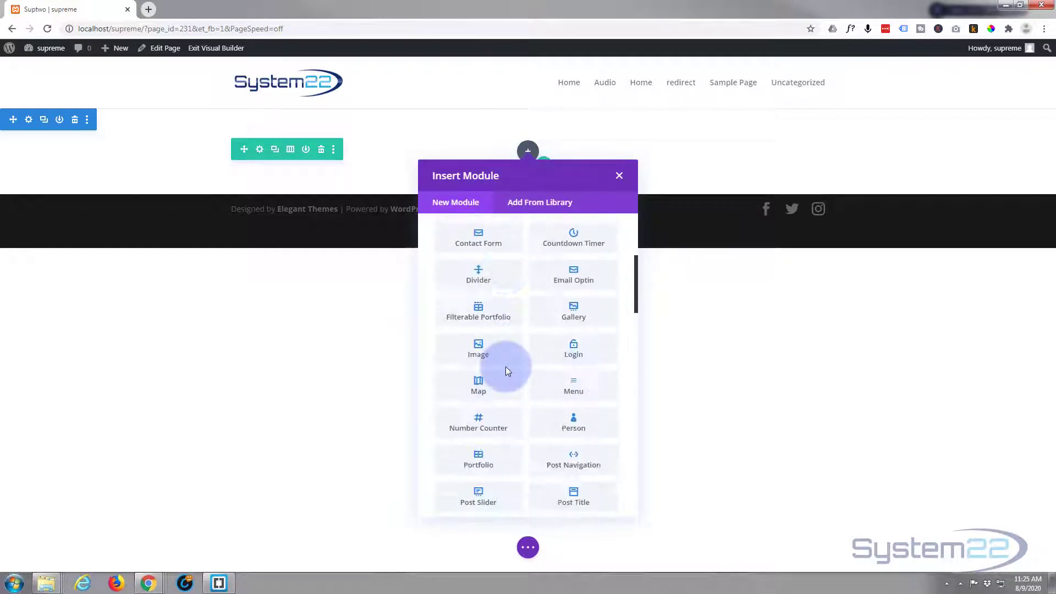
{"action": "scroll", "coordinate": [506, 367], "scroll_direction": "down", "scroll_amount": 4}
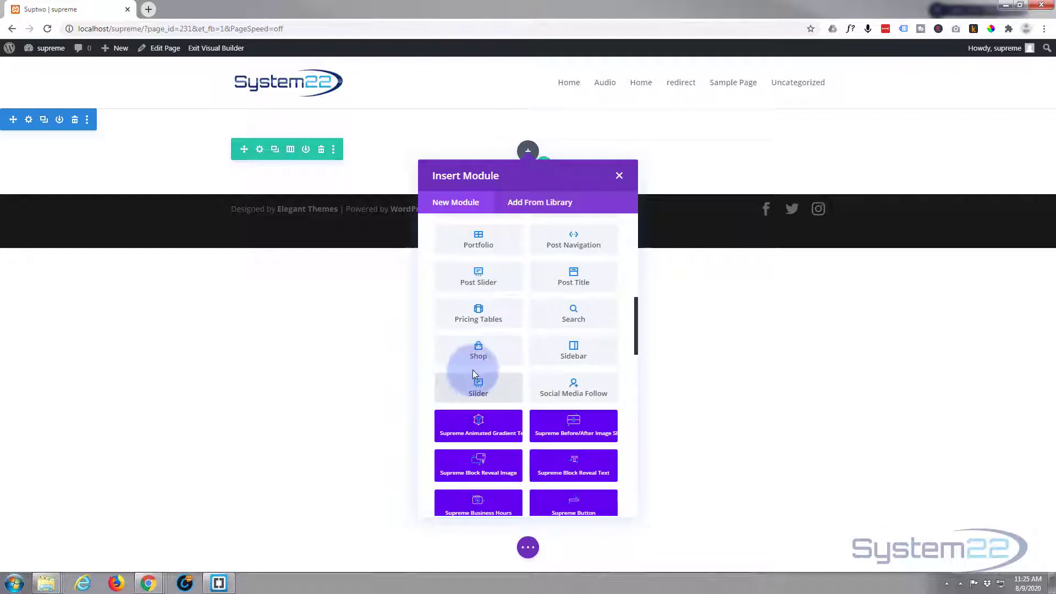
{"action": "scroll", "coordinate": [477, 352], "scroll_direction": "down", "scroll_amount": 2}
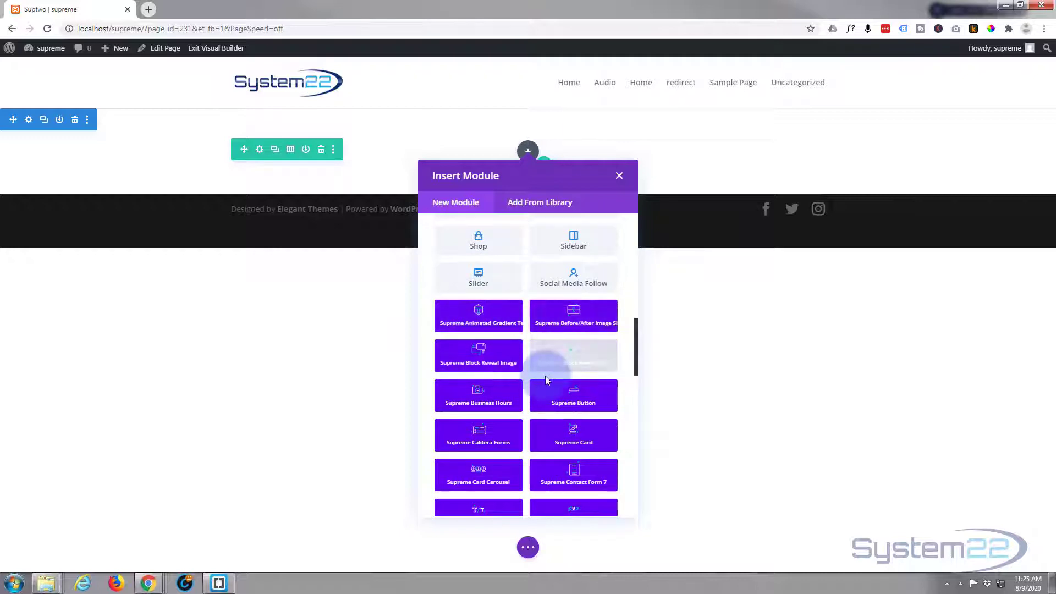
{"action": "scroll", "coordinate": [546, 378], "scroll_direction": "down", "scroll_amount": 7}
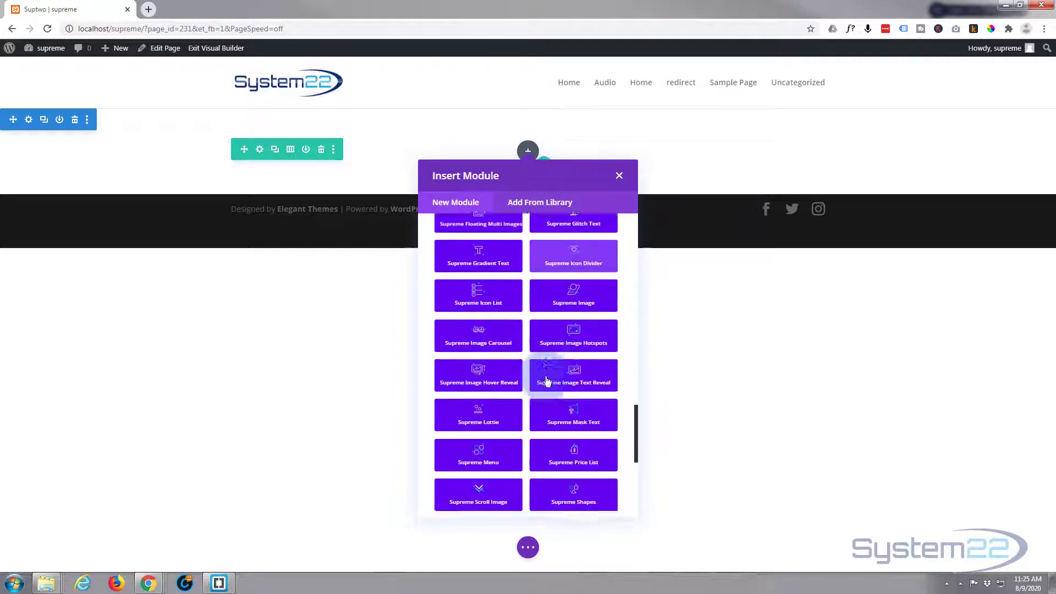
{"action": "scroll", "coordinate": [547, 380], "scroll_direction": "down", "scroll_amount": 5}
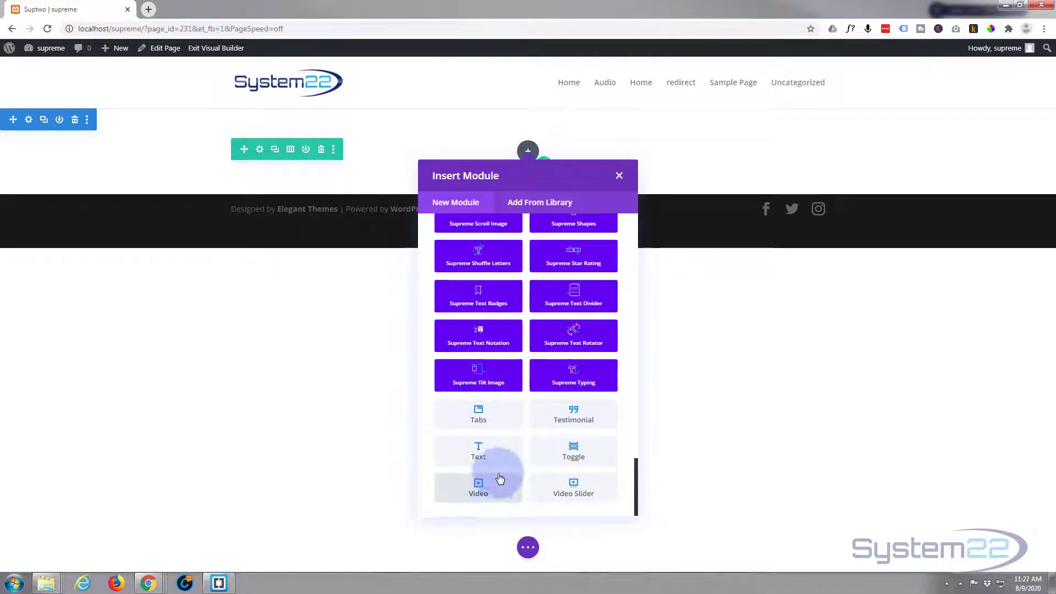
{"action": "scroll", "coordinate": [498, 479], "scroll_direction": "up", "scroll_amount": 5}
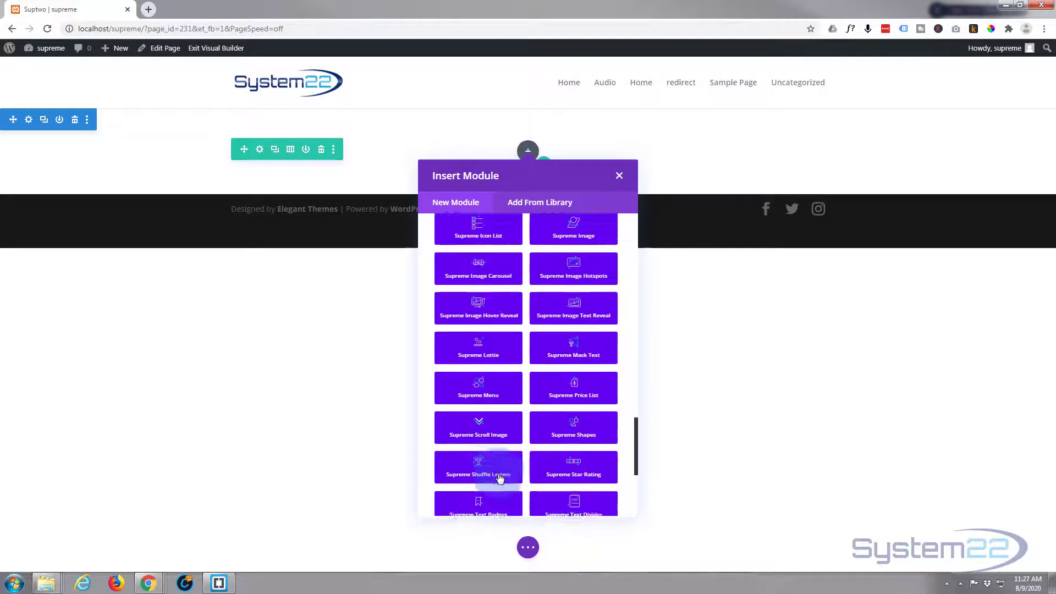
{"action": "scroll", "coordinate": [499, 478], "scroll_direction": "up", "scroll_amount": 5}
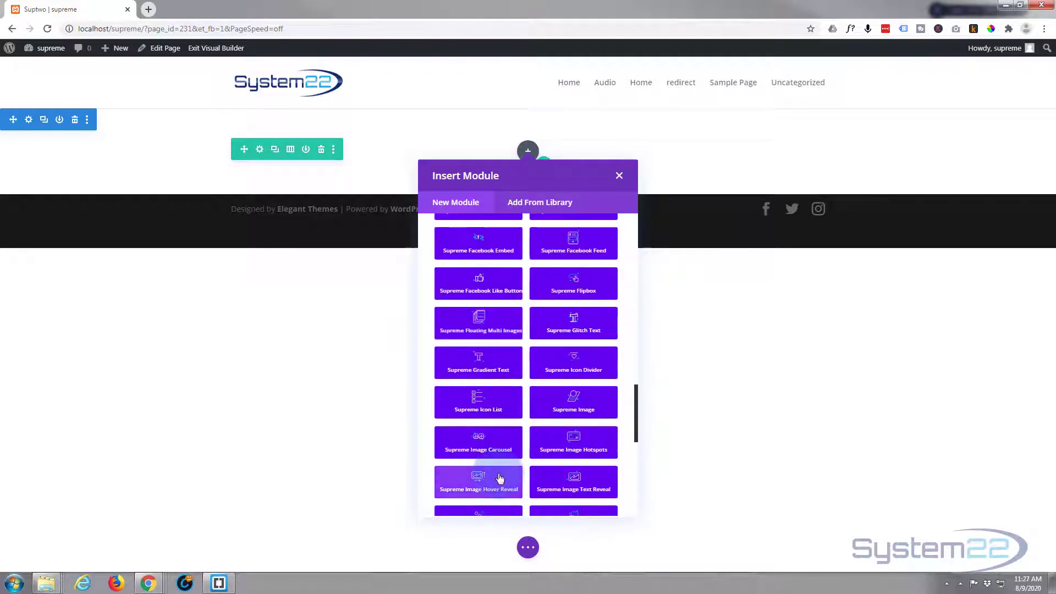
{"action": "scroll", "coordinate": [500, 478], "scroll_direction": "up", "scroll_amount": 3}
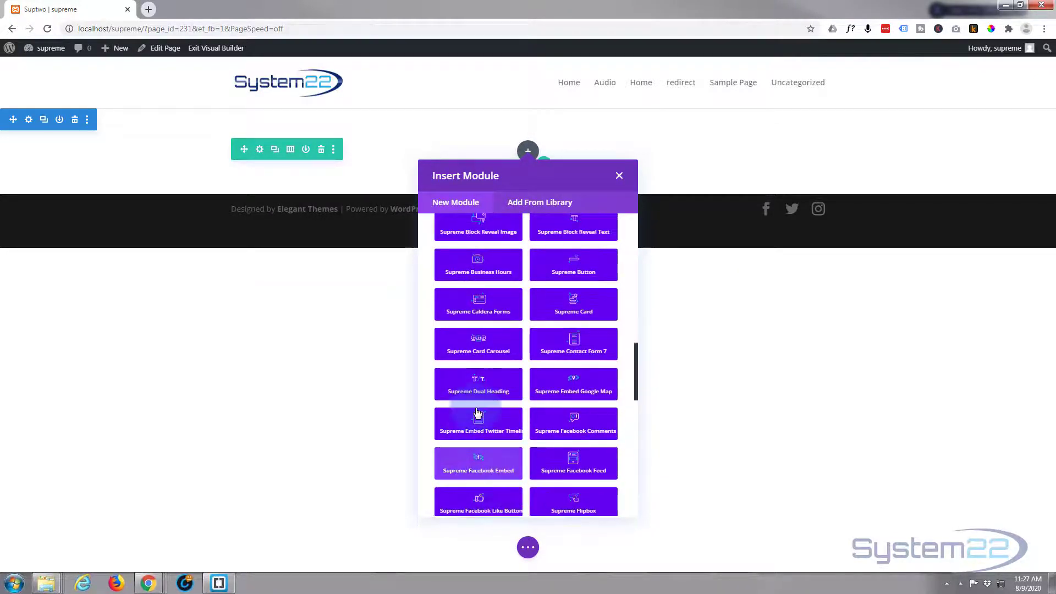
{"action": "left_click", "coordinate": [485, 344]}
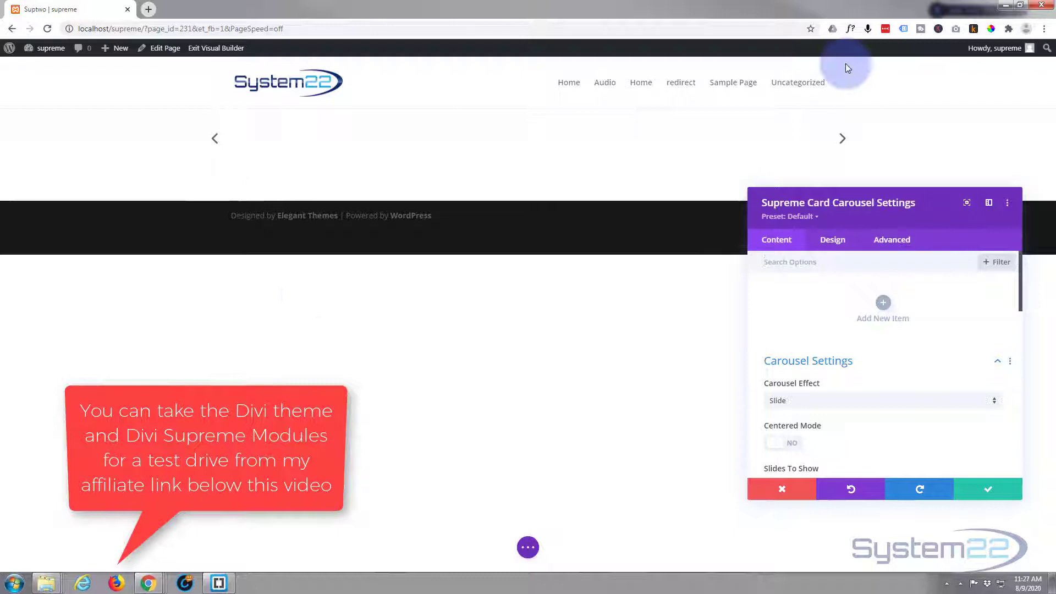
- Add the first card item and give it the subtitle 'More subtitles'
{"action": "left_click", "coordinate": [883, 304]}
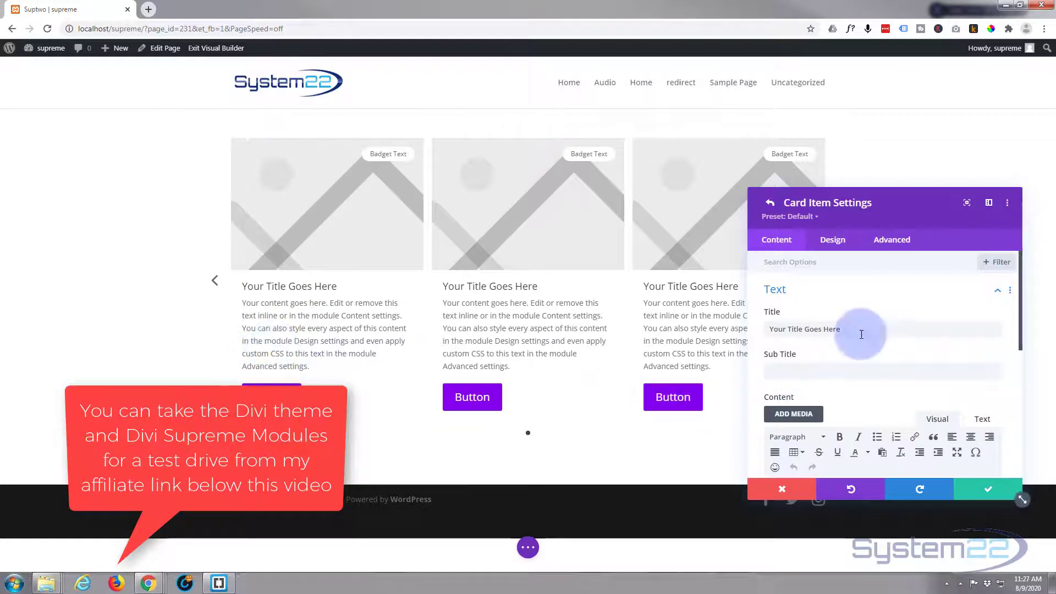
{"action": "left_click", "coordinate": [792, 366]}
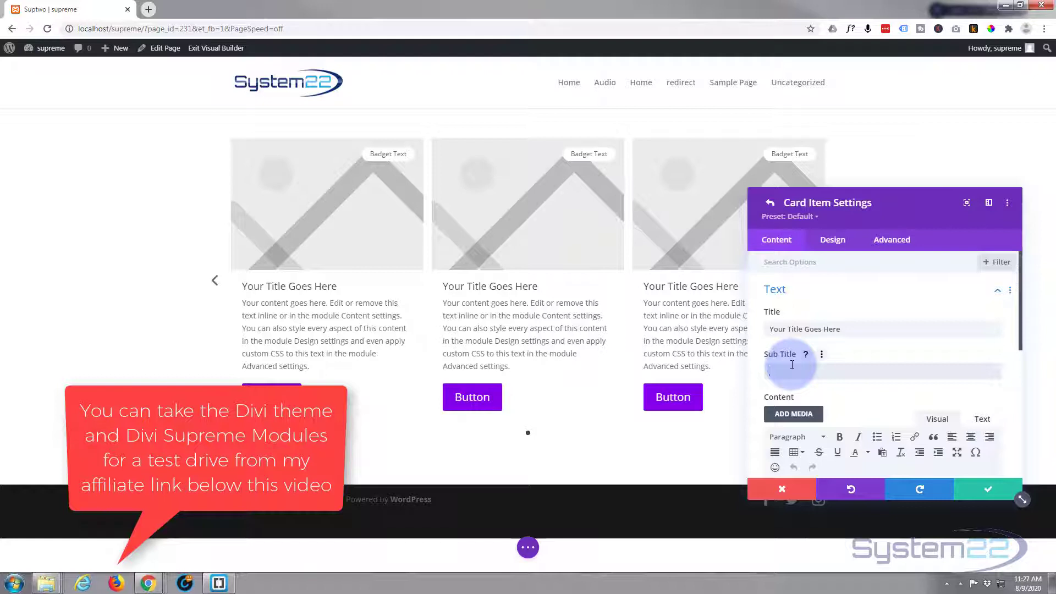
{"action": "type", "text": "More subtitles"}
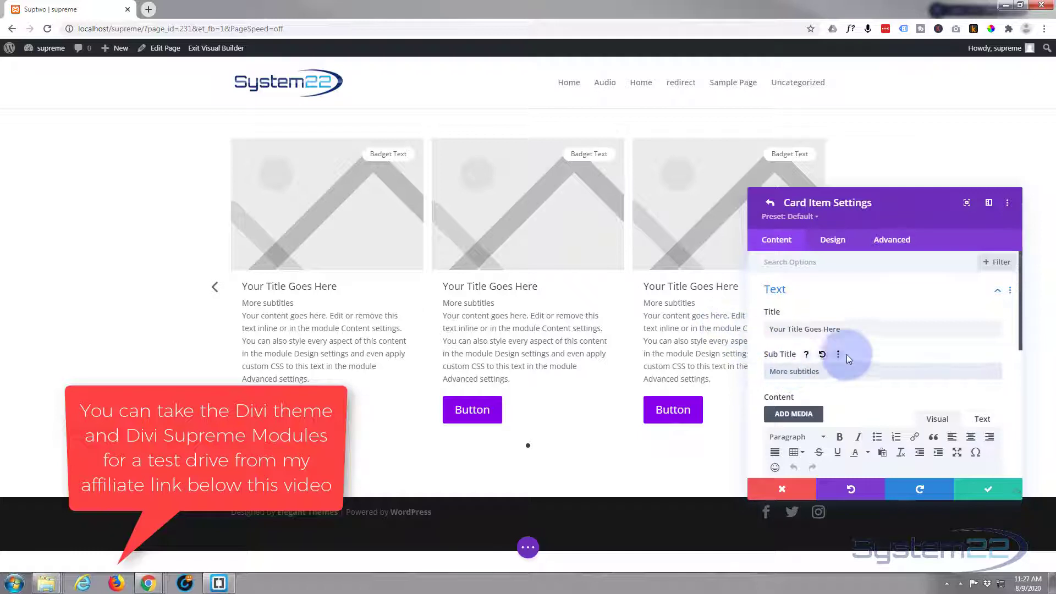
{"action": "scroll", "coordinate": [858, 357], "scroll_direction": "down", "scroll_amount": 5}
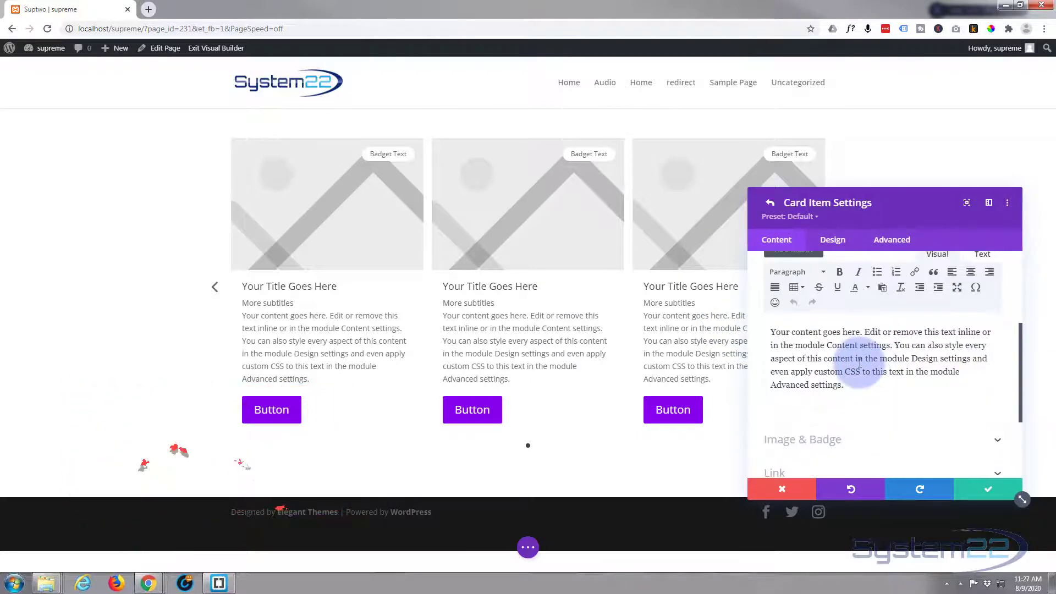
{"action": "scroll", "coordinate": [851, 359], "scroll_direction": "down", "scroll_amount": 3}
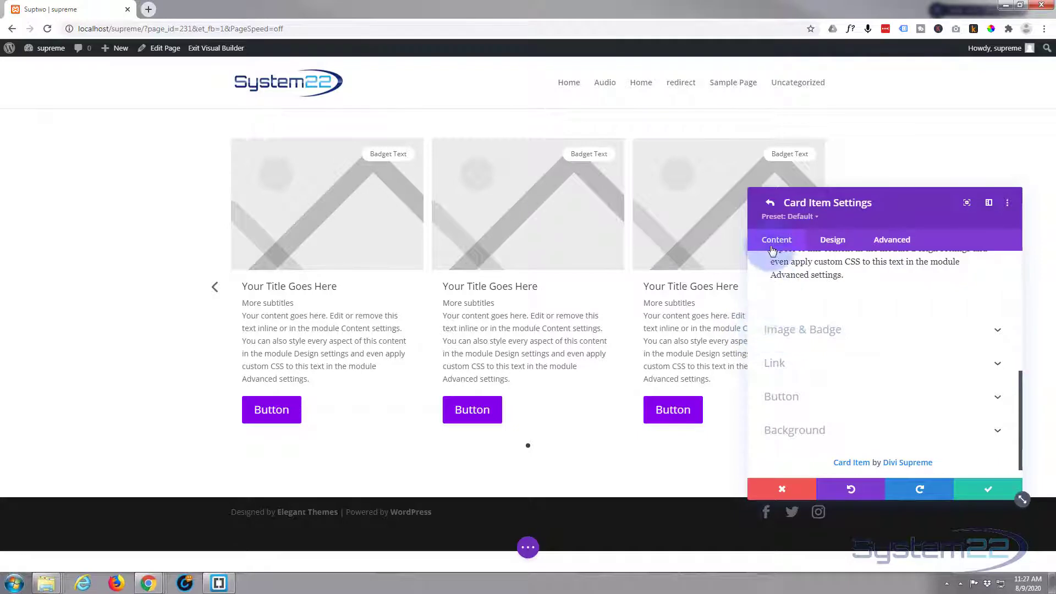
- Set the card item image to the purple abstract picture from the Media Library
{"action": "left_click", "coordinate": [840, 330]}
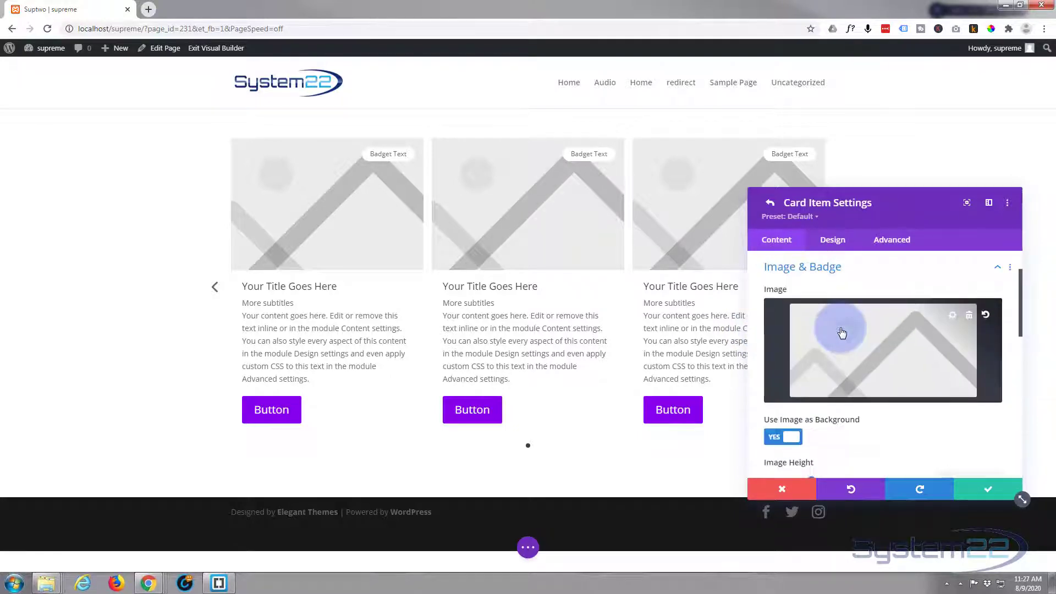
{"action": "left_click", "coordinate": [880, 363]}
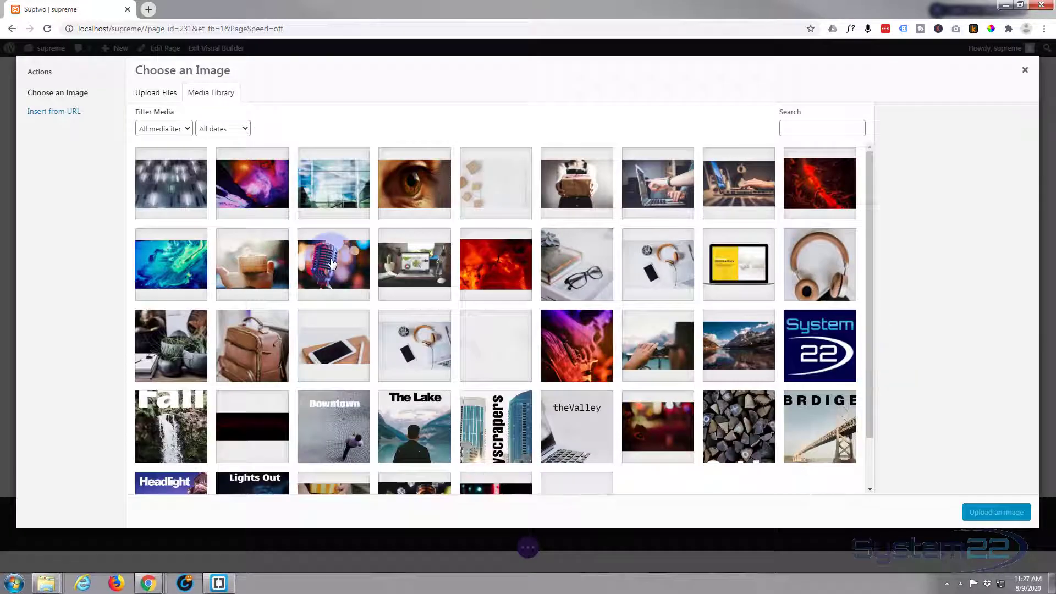
{"action": "left_click", "coordinate": [250, 187]}
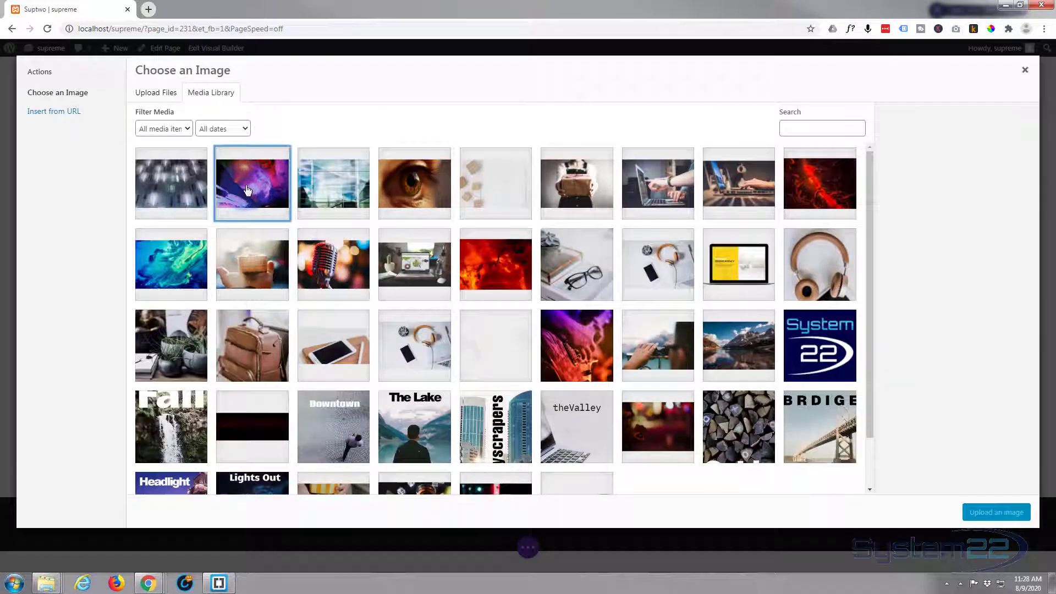
{"action": "left_click", "coordinate": [1000, 520]}
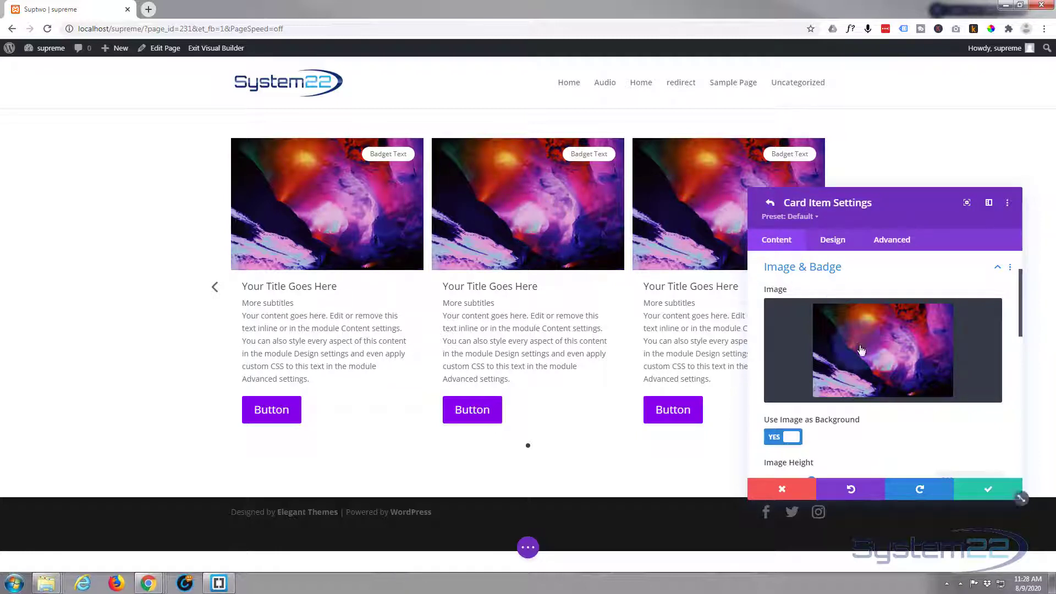
{"action": "left_click", "coordinate": [908, 438]}
{"action": "scroll", "coordinate": [900, 422], "scroll_direction": "down", "scroll_amount": 1}
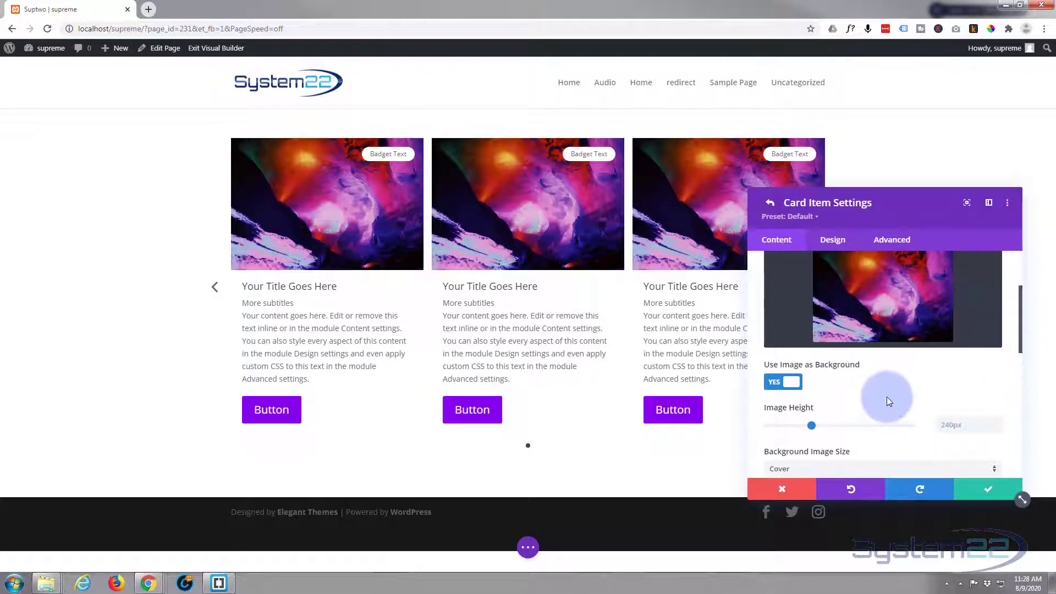
{"action": "scroll", "coordinate": [886, 396], "scroll_direction": "down", "scroll_amount": 1}
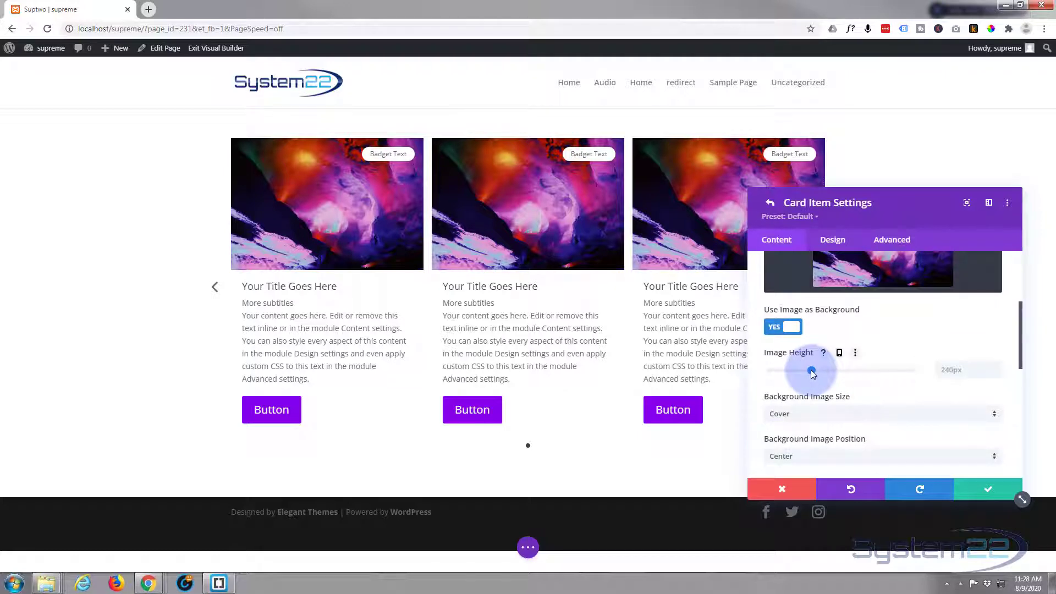
{"action": "mouse_move", "coordinate": [811, 371]}
{"action": "left_mouse_down"}
{"action": "mouse_move", "coordinate": [854, 372]}
{"action": "mouse_move", "coordinate": [812, 372]}
{"action": "left_mouse_up"}
{"action": "scroll", "coordinate": [911, 426], "scroll_direction": "down", "scroll_amount": 1}
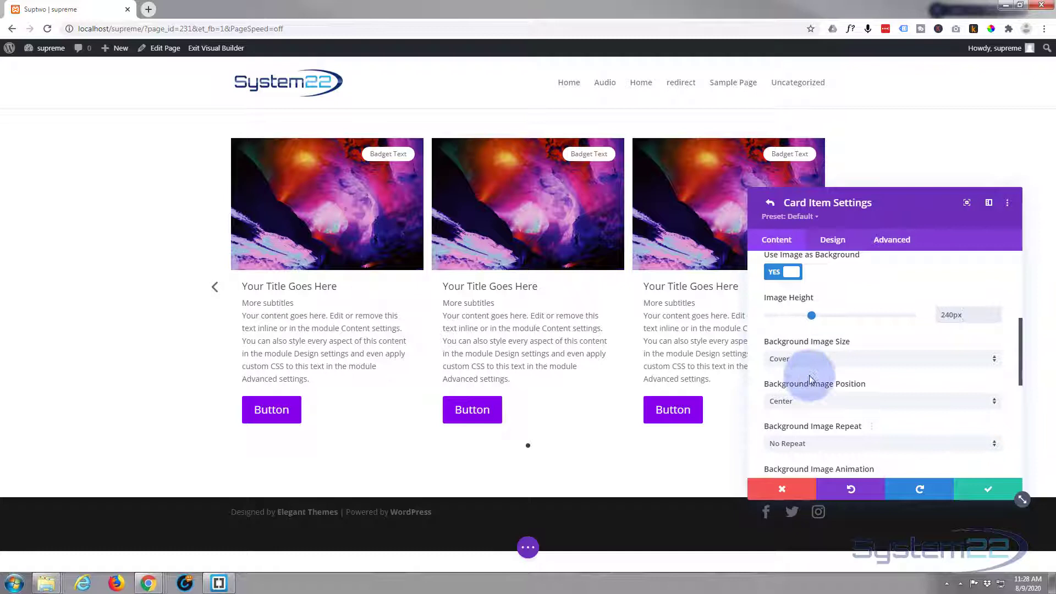
{"action": "scroll", "coordinate": [829, 371], "scroll_direction": "down", "scroll_amount": 2}
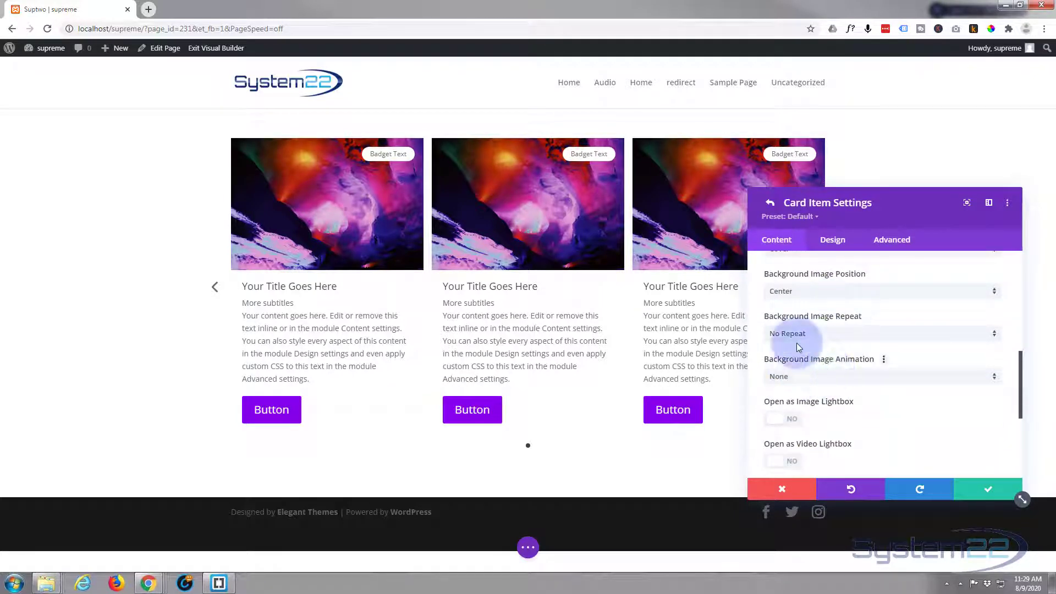
{"action": "scroll", "coordinate": [882, 379], "scroll_direction": "down", "scroll_amount": 1}
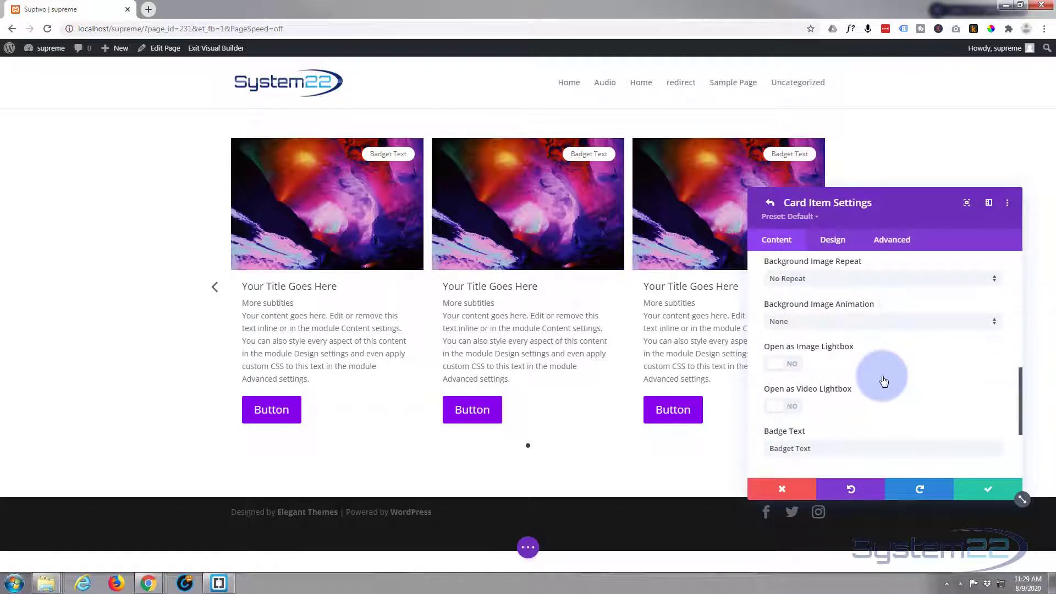
{"action": "scroll", "coordinate": [882, 379], "scroll_direction": "down", "scroll_amount": 1}
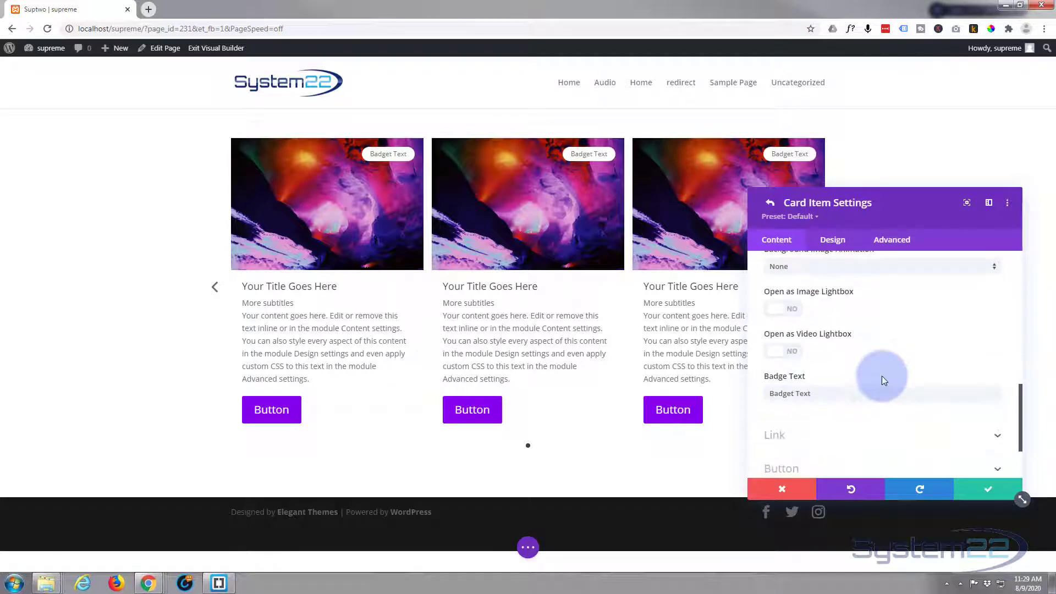
{"action": "left_click", "coordinate": [786, 355]}
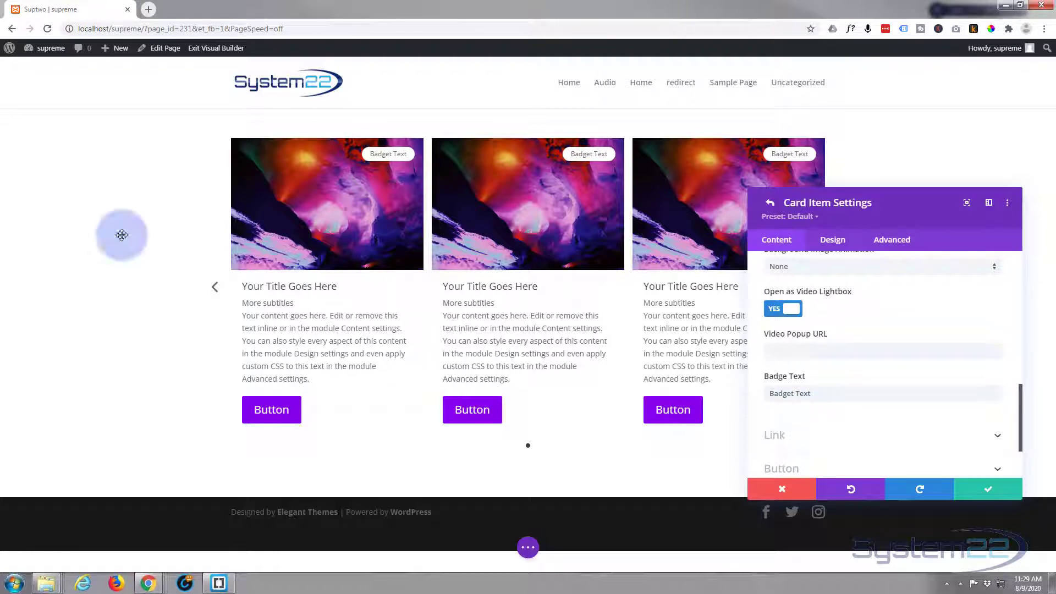
{"action": "left_click", "coordinate": [778, 350]}
{"action": "type", "text": "https://youtu.be/ziEaeGuNuCo"}
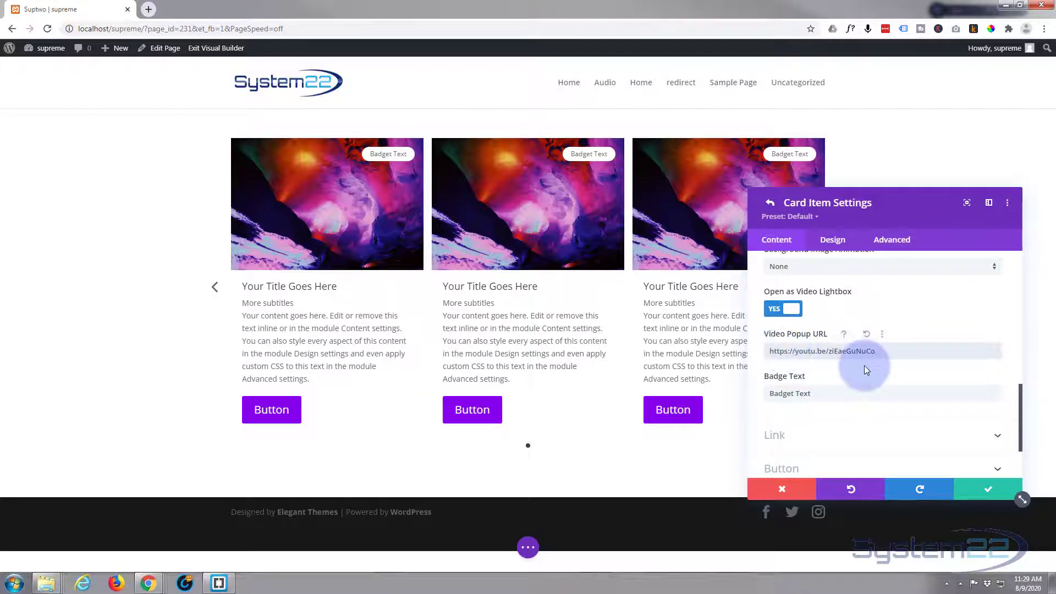
- Change the card badge text to 'Check it out!'
{"action": "scroll", "coordinate": [864, 365], "scroll_direction": "down", "scroll_amount": 1}
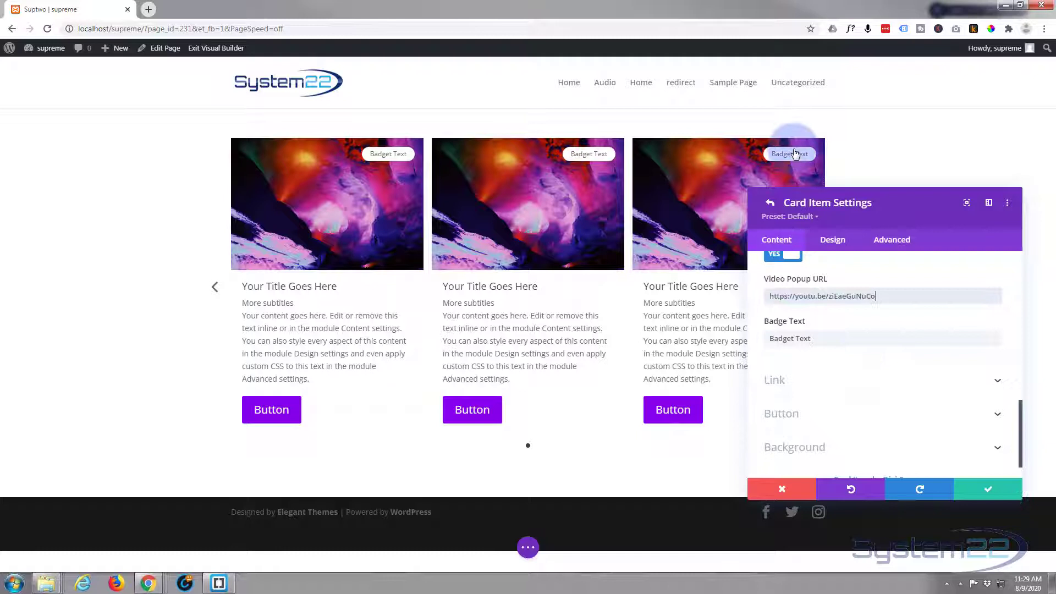
{"action": "left_click_drag", "start_coordinate": [812, 339], "coordinate": [763, 341]}
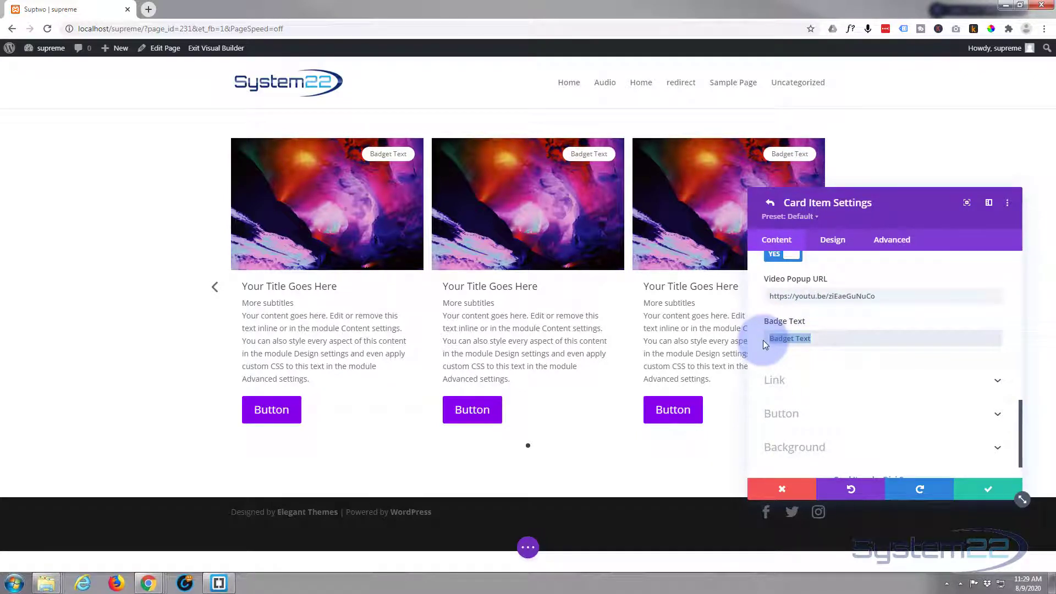
{"action": "type", "text": "Check it"}
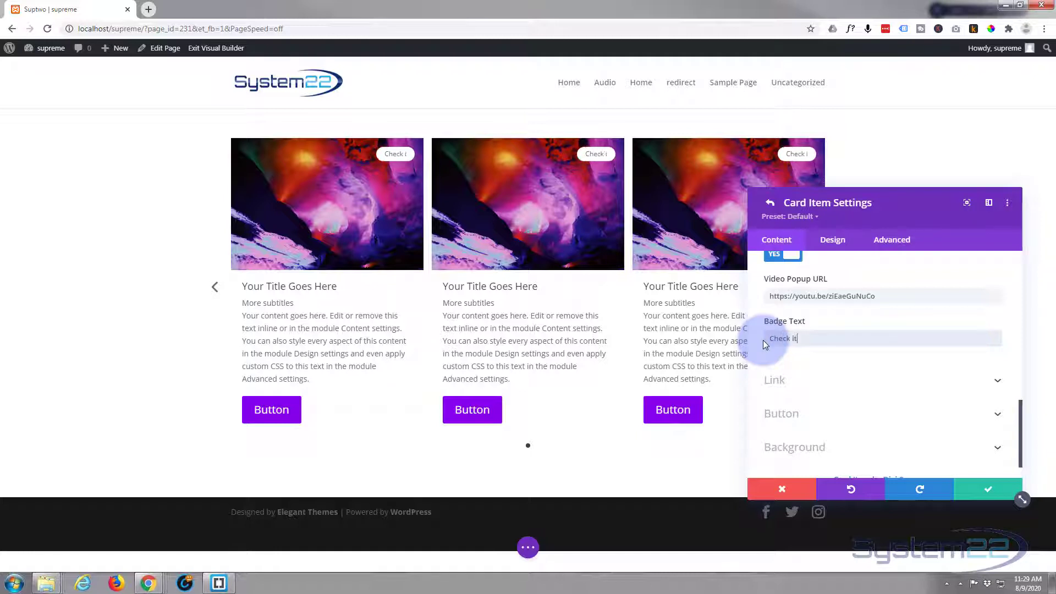
{"action": "type", "text": "out!"}
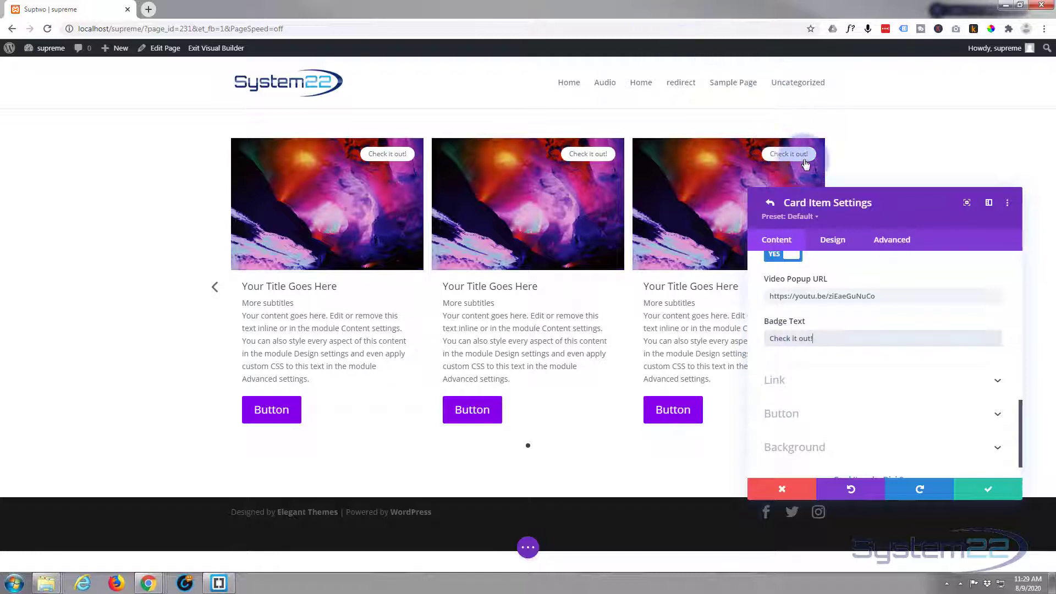
{"action": "left_click", "coordinate": [830, 338]}
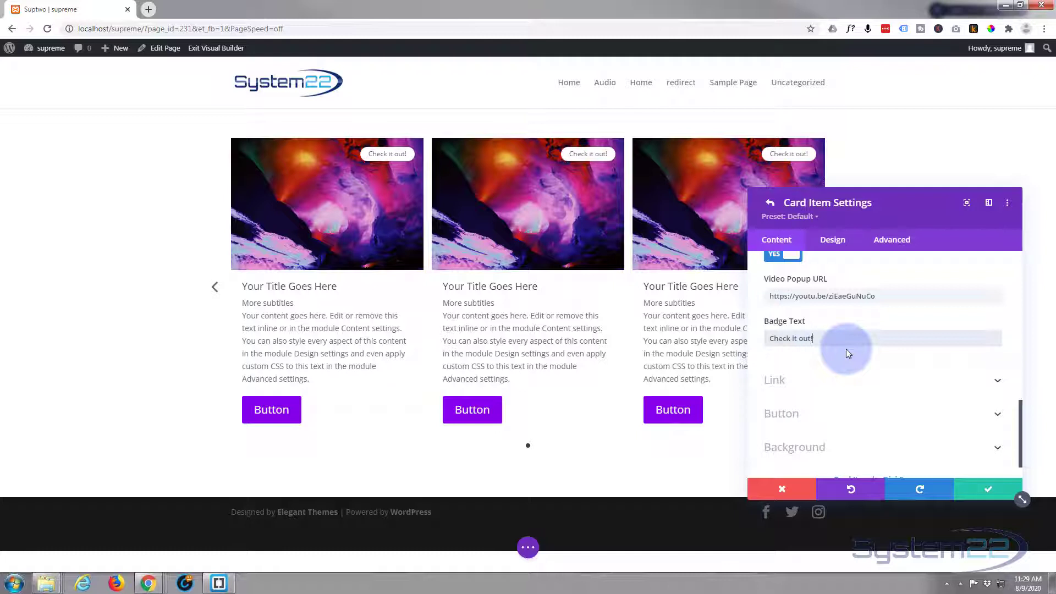
- Set the card button to open as a video lightbox
{"action": "scroll", "coordinate": [846, 349], "scroll_direction": "down", "scroll_amount": 1}
{"action": "left_click", "coordinate": [850, 347]}
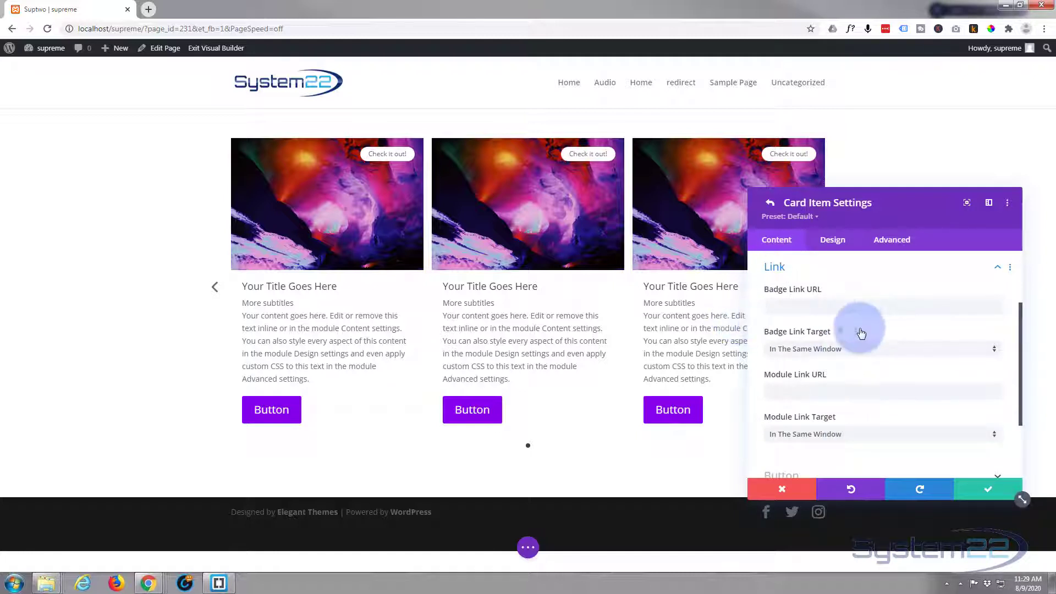
{"action": "scroll", "coordinate": [853, 317], "scroll_direction": "down", "scroll_amount": 3}
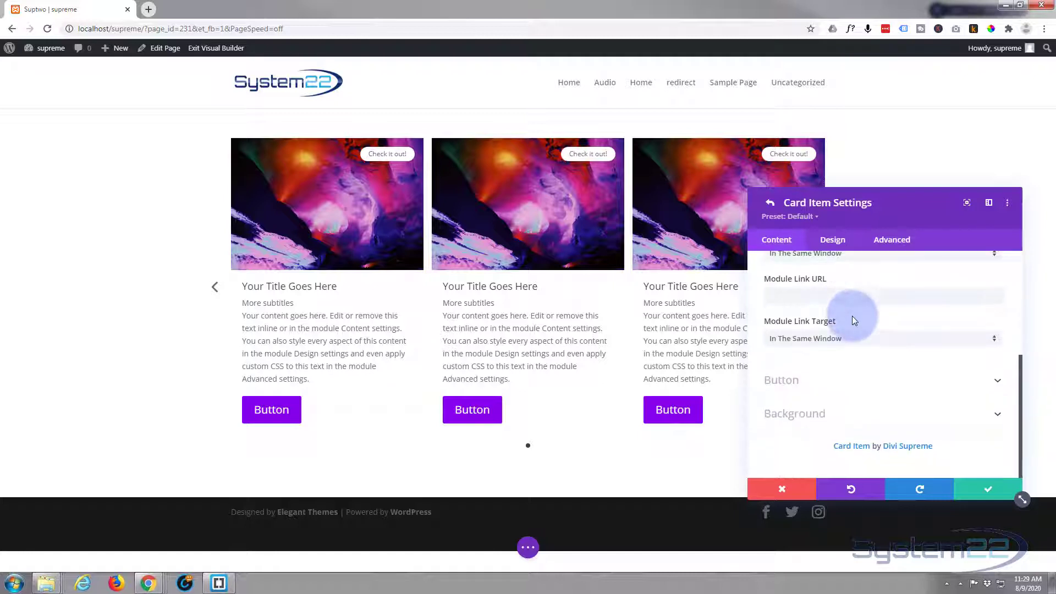
{"action": "left_click", "coordinate": [872, 393]}
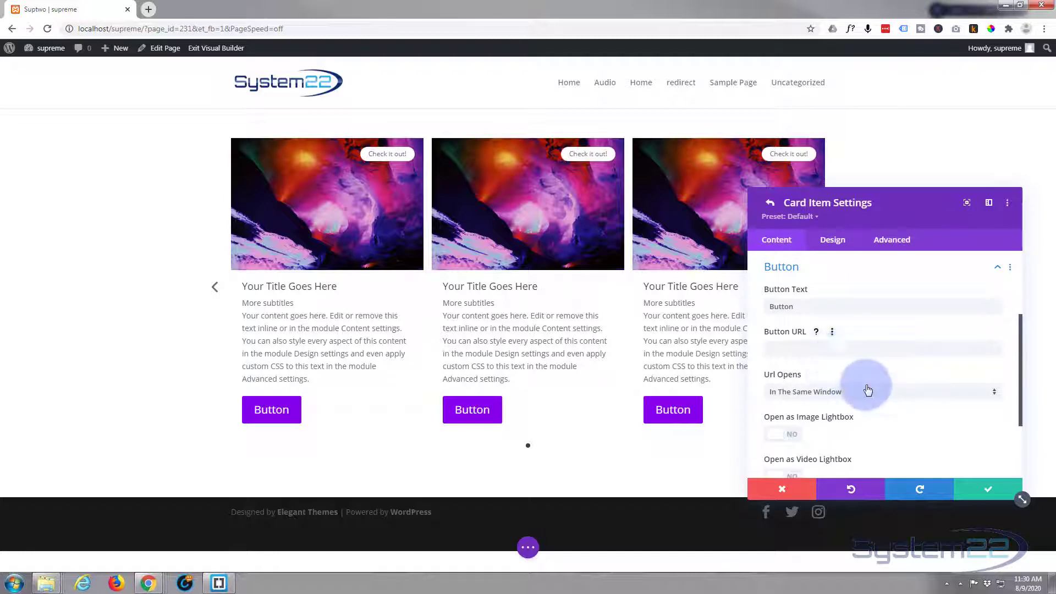
{"action": "scroll", "coordinate": [868, 389], "scroll_direction": "down", "scroll_amount": 2}
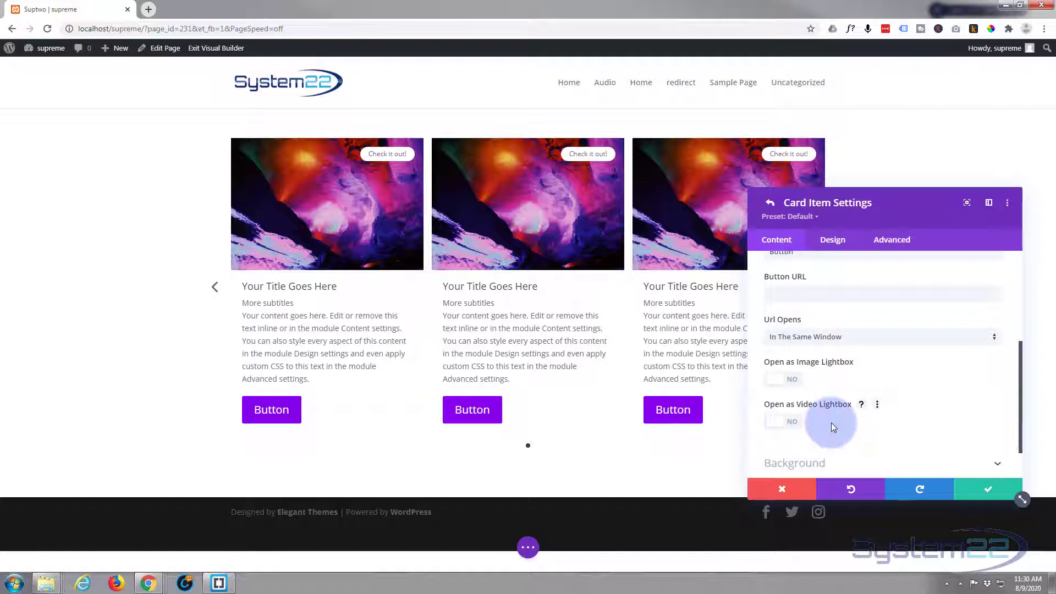
{"action": "left_click", "coordinate": [791, 421]}
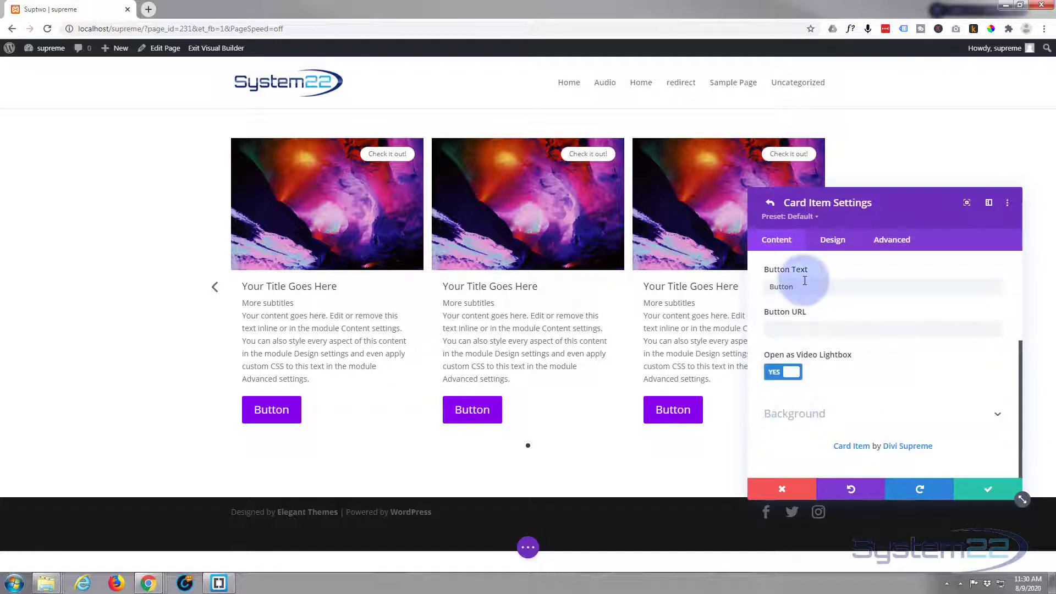
- Set the button URL to the YouTube link and relabel it 'See More'
{"action": "left_click", "coordinate": [781, 330]}
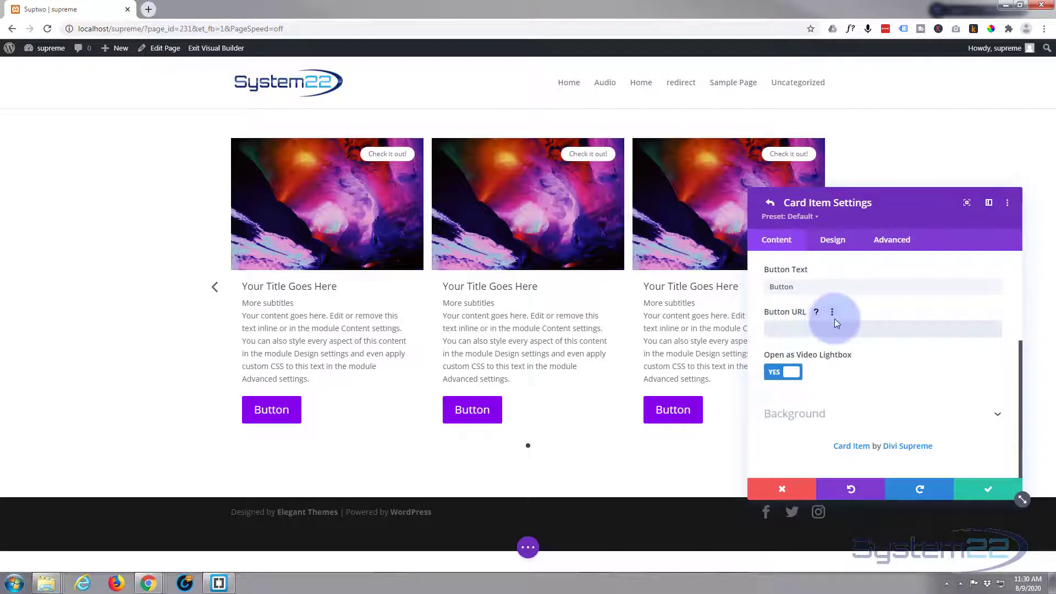
{"action": "type", "text": "https://youtu.be/zlzeGuNuCo"}
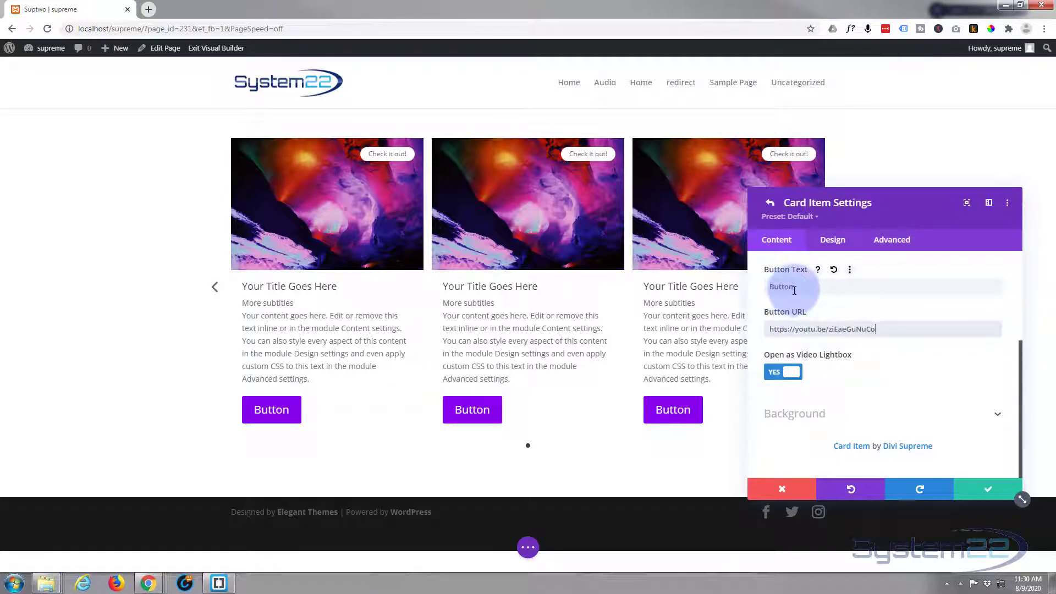
{"action": "left_click_drag", "start_coordinate": [790, 288], "coordinate": [747, 285]}
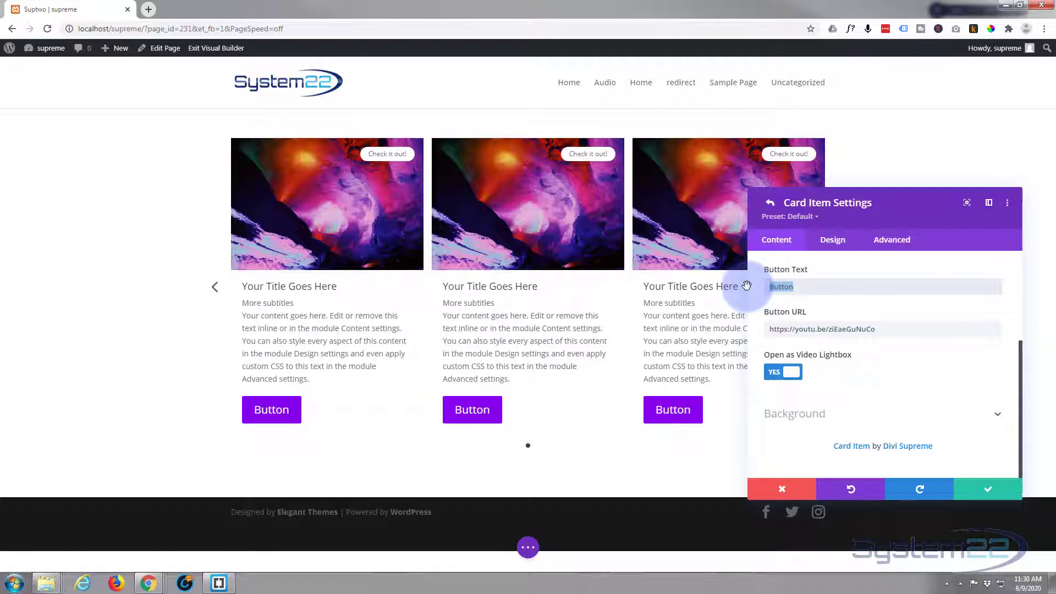
{"action": "type", "text": "See More"}
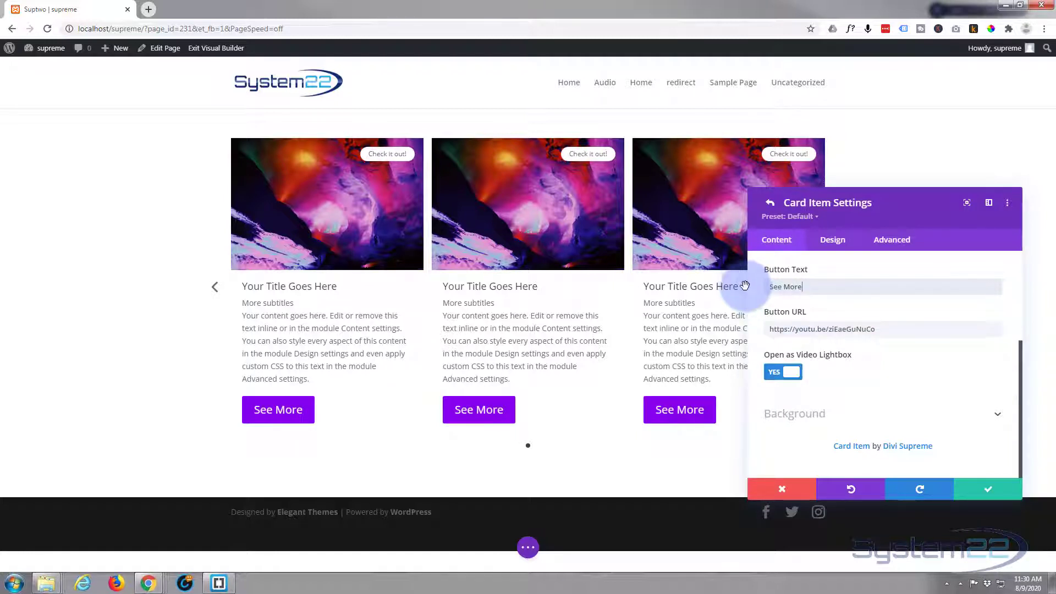
- Set the card item background to solid black #000000
{"action": "mouse_move", "coordinate": [842, 362]}
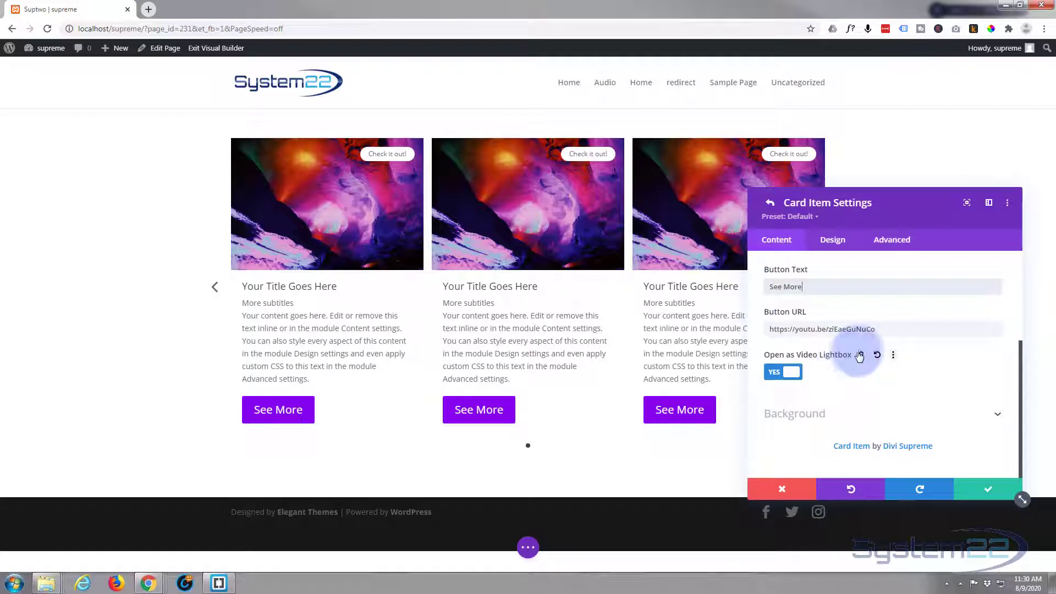
{"action": "left_click", "coordinate": [854, 416]}
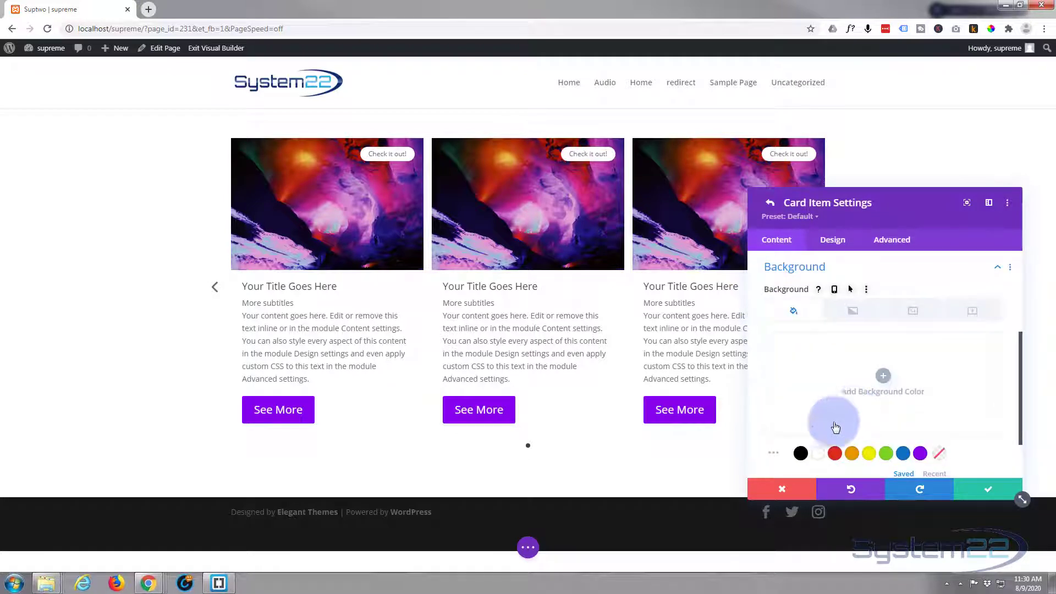
{"action": "left_click", "coordinate": [801, 455]}
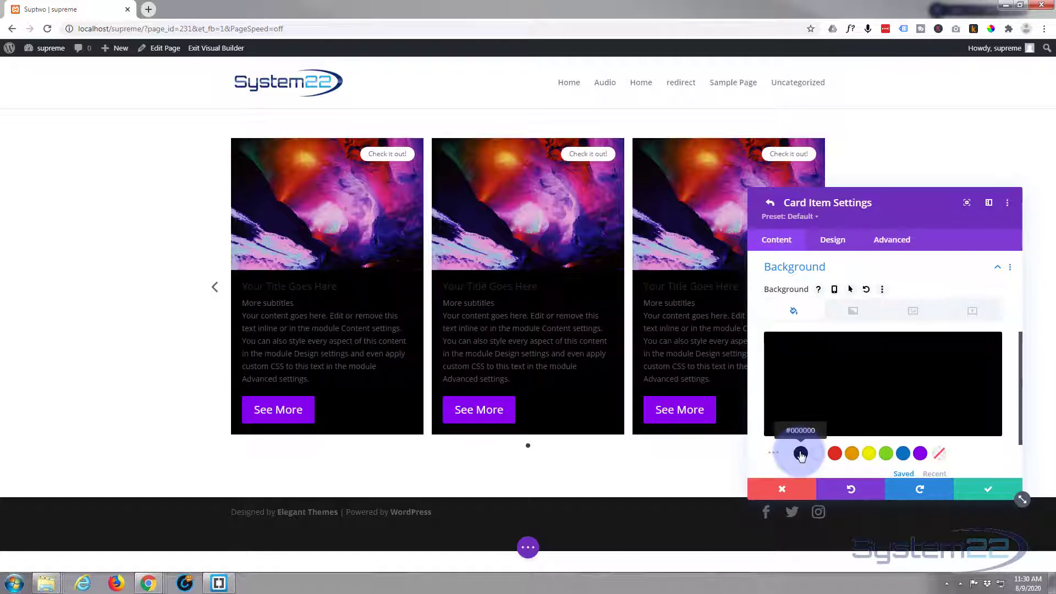
{"action": "scroll", "coordinate": [773, 358], "scroll_direction": "down", "scroll_amount": 1}
{"action": "left_click", "coordinate": [766, 351]}
{"action": "left_click", "coordinate": [836, 242]}
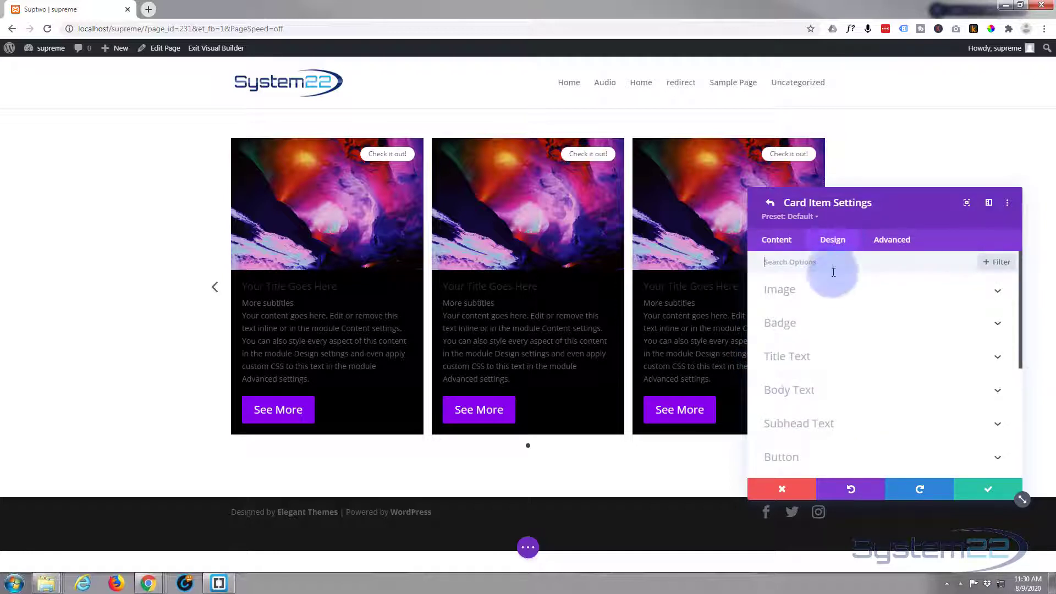
- Give the card badges a red background
{"action": "left_click", "coordinate": [849, 325]}
{"action": "scroll", "coordinate": [849, 319], "scroll_direction": "down", "scroll_amount": 1}
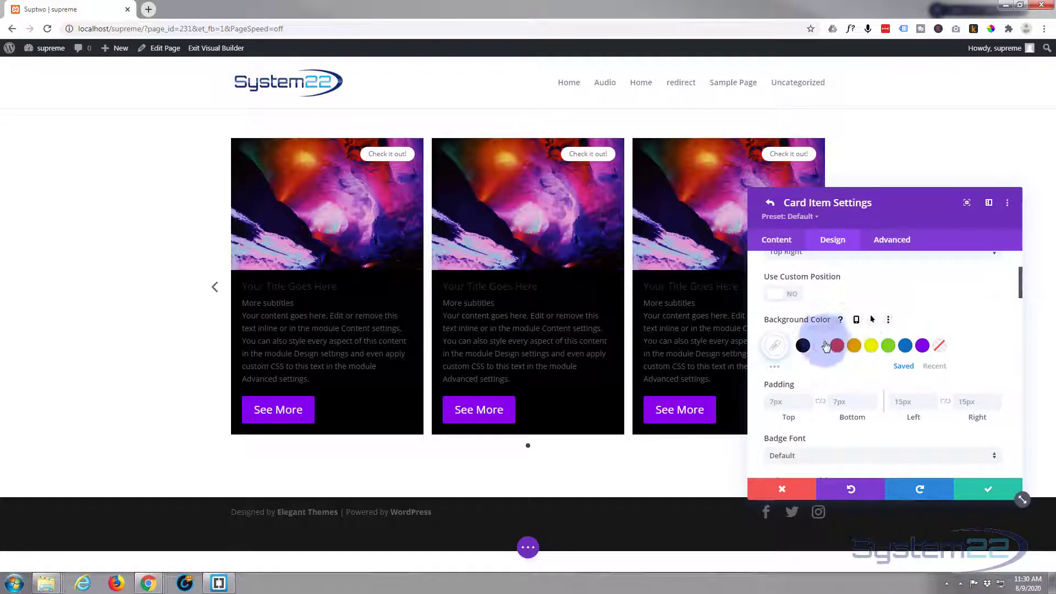
{"action": "left_click", "coordinate": [840, 349]}
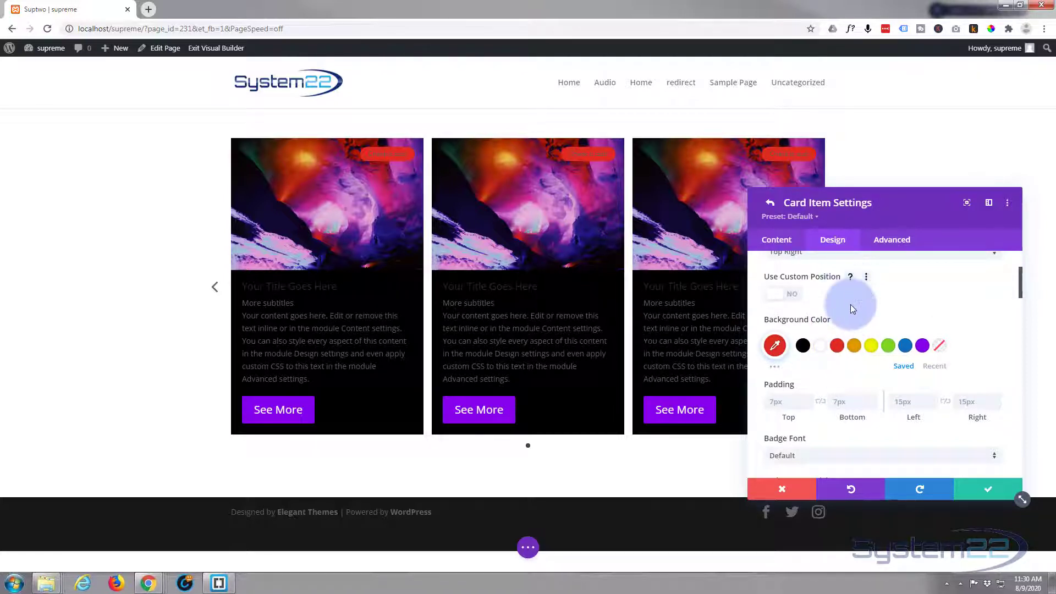
- Keep the badge at Top Right, trying custom position offsets then turning them off
{"action": "scroll", "coordinate": [851, 307], "scroll_direction": "up", "scroll_amount": 2}
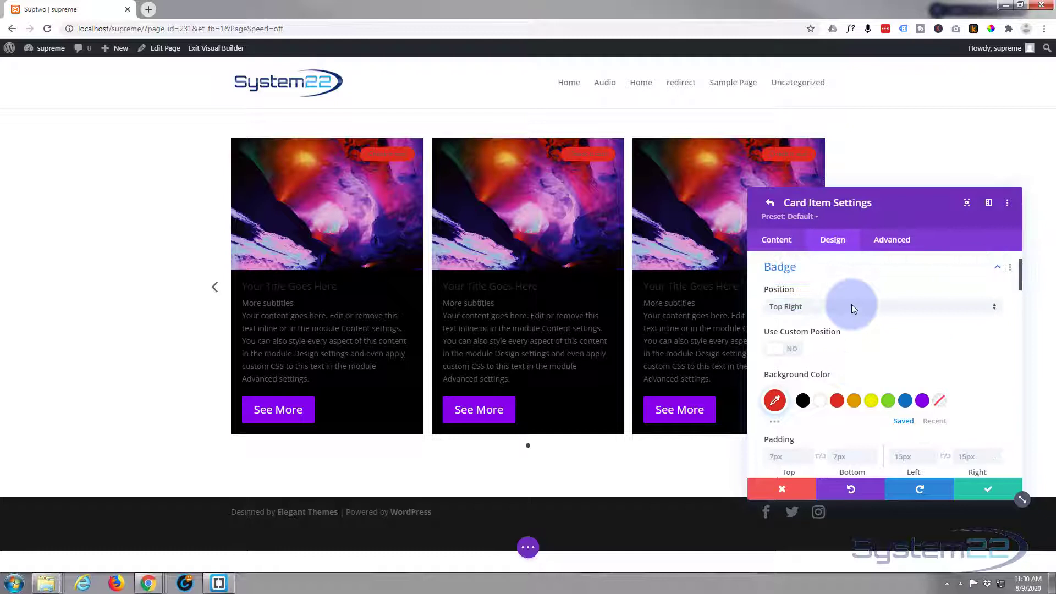
{"action": "left_click", "coordinate": [842, 306]}
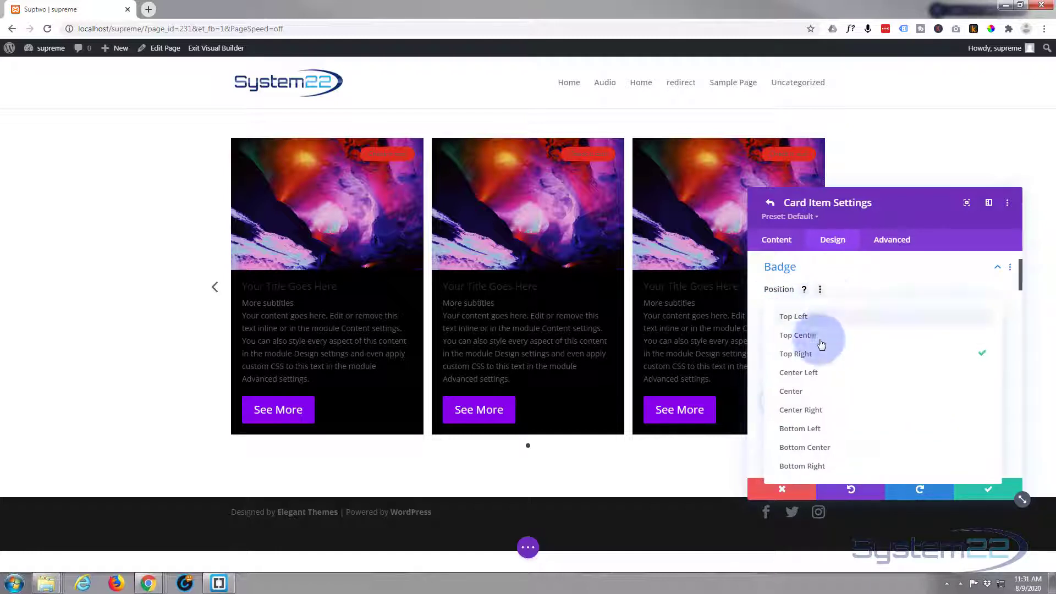
{"action": "left_click", "coordinate": [878, 275]}
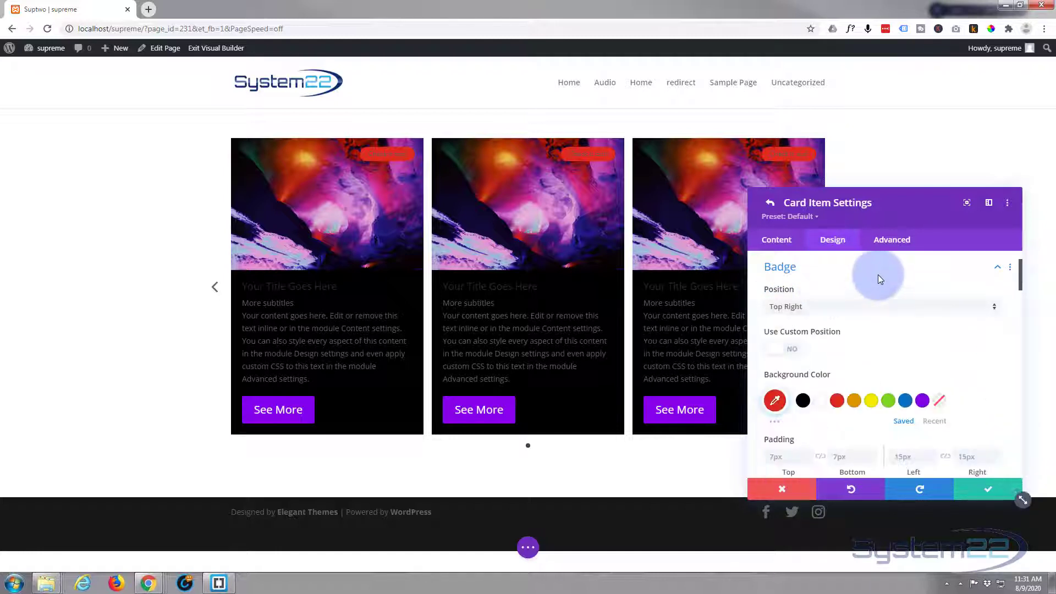
{"action": "left_click", "coordinate": [793, 351]}
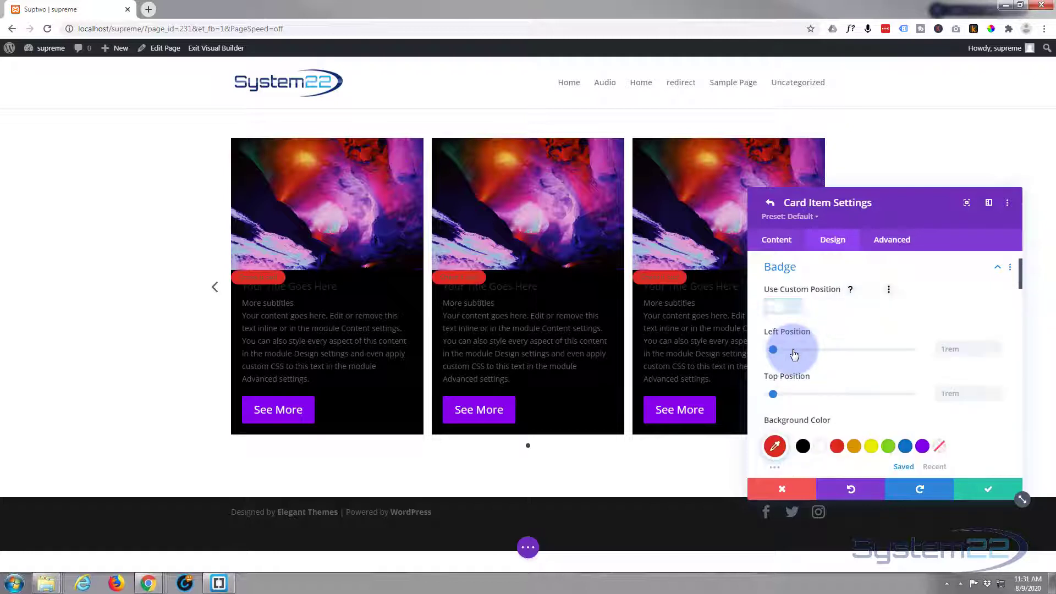
{"action": "left_click_drag", "start_coordinate": [772, 350], "coordinate": [815, 349]}
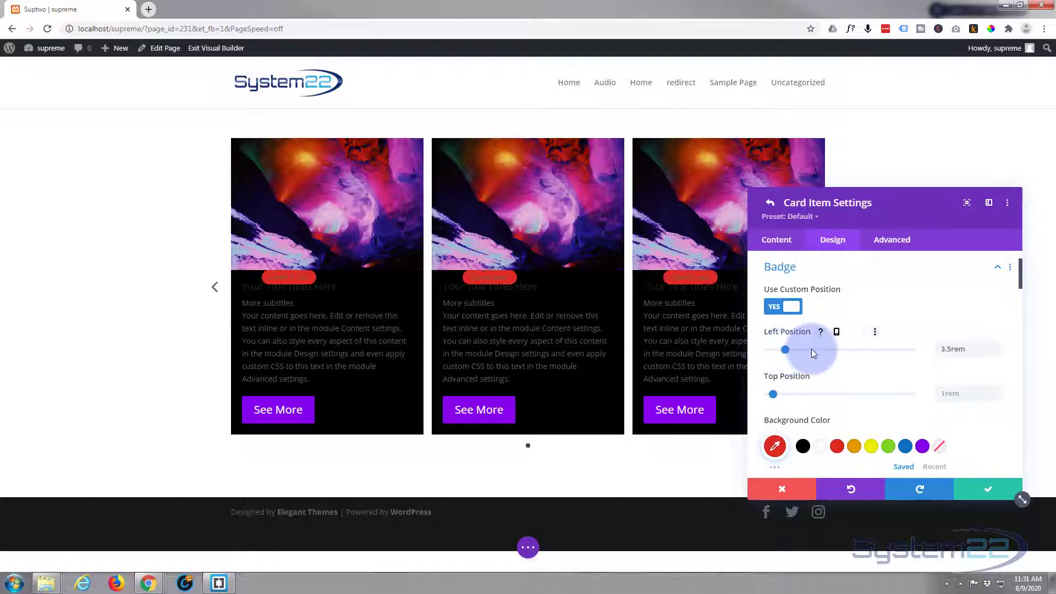
{"action": "left_click_drag", "start_coordinate": [780, 394], "coordinate": [787, 399]}
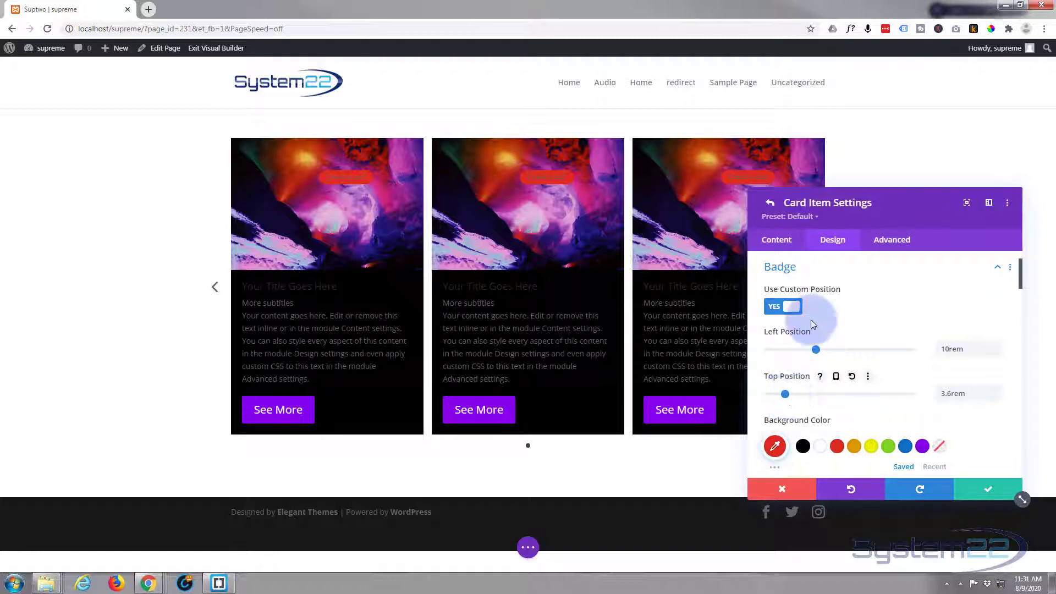
{"action": "left_click", "coordinate": [780, 307]}
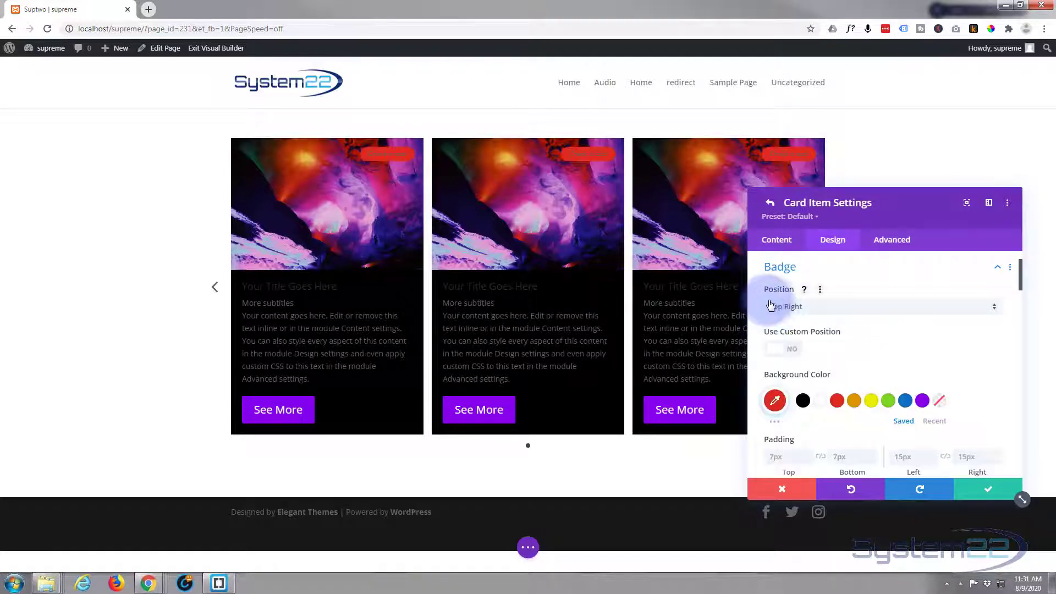
{"action": "left_click", "coordinate": [867, 295]}
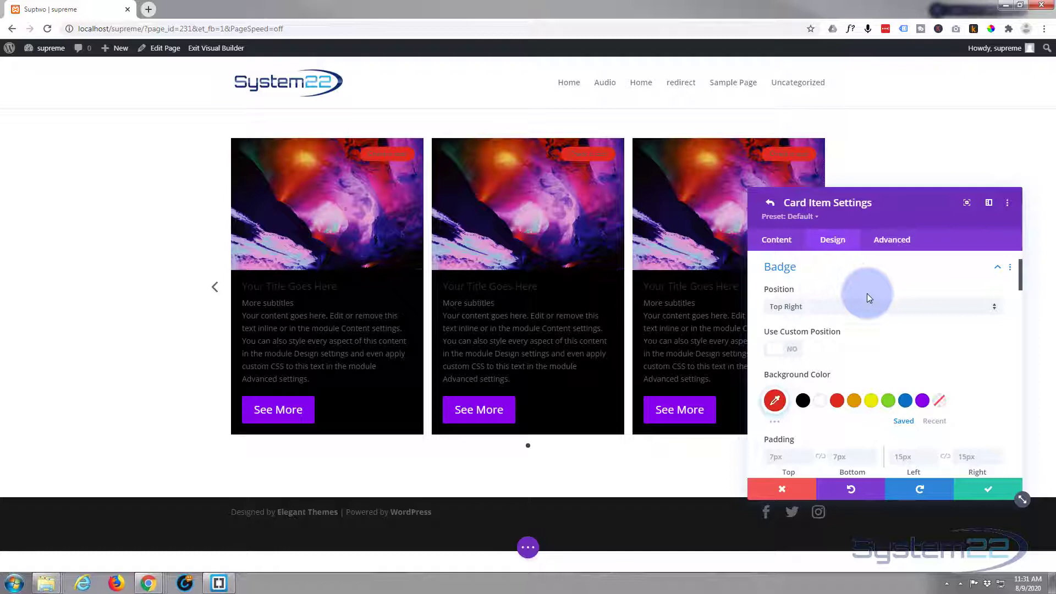
- Give the badge 15px padding on all sides
{"action": "scroll", "coordinate": [868, 295], "scroll_direction": "down", "scroll_amount": 5}
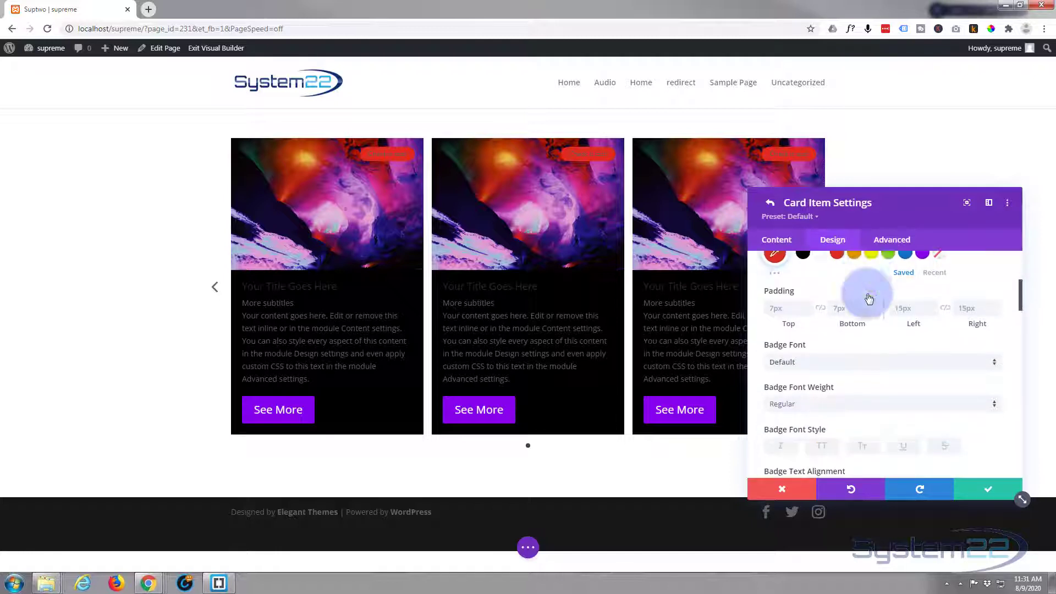
{"action": "left_click", "coordinate": [770, 294]}
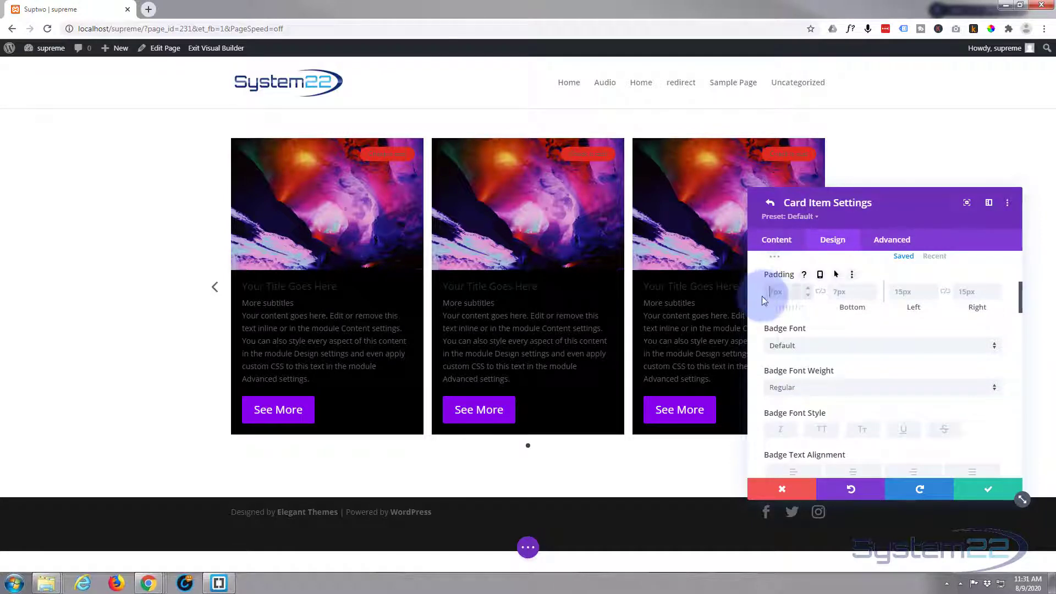
{"action": "type", "text": "15"}
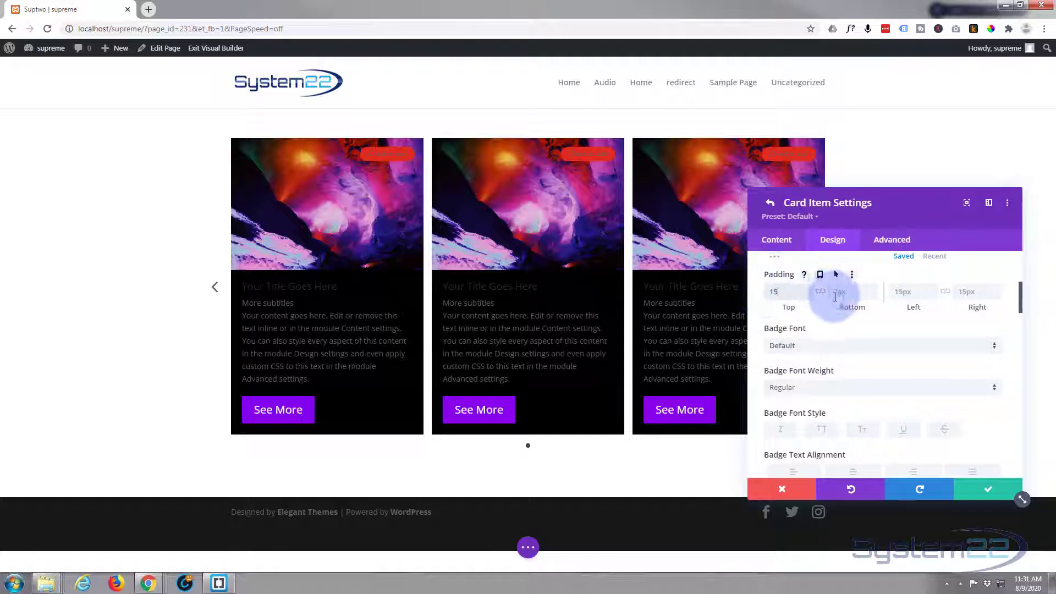
{"action": "type", "text": "px"}
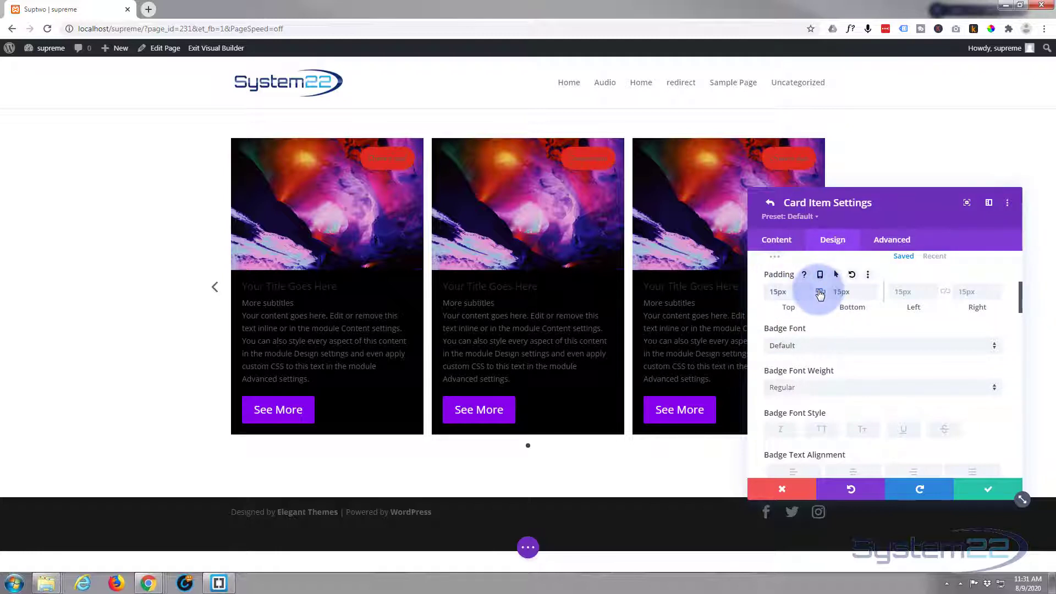
{"action": "left_click", "coordinate": [820, 293]}
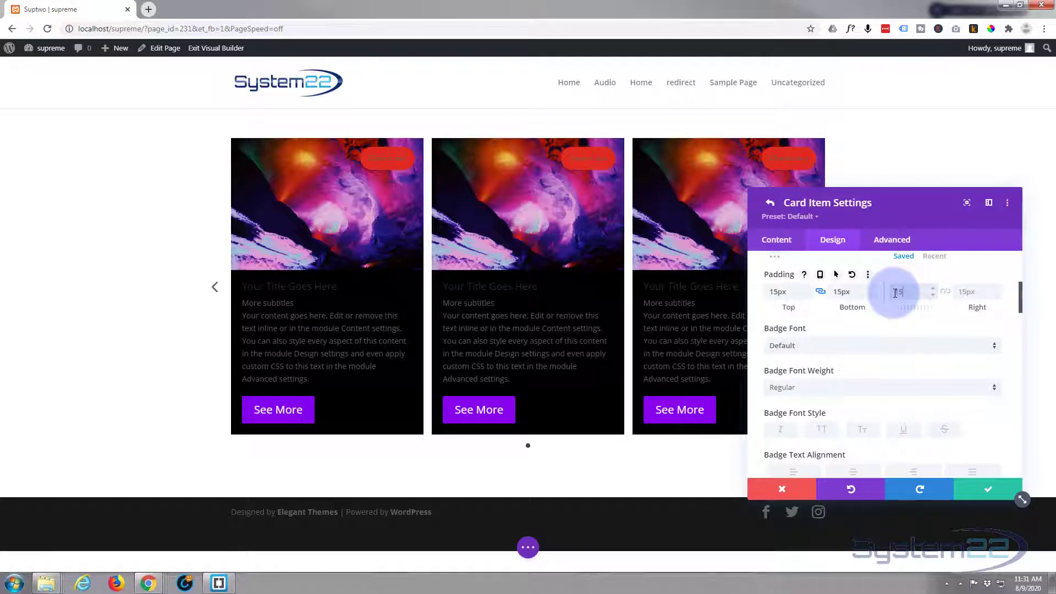
{"action": "left_click", "coordinate": [945, 293]}
- Make the badge text semi bold, uppercase and white
{"action": "scroll", "coordinate": [886, 311], "scroll_direction": "down", "scroll_amount": 2}
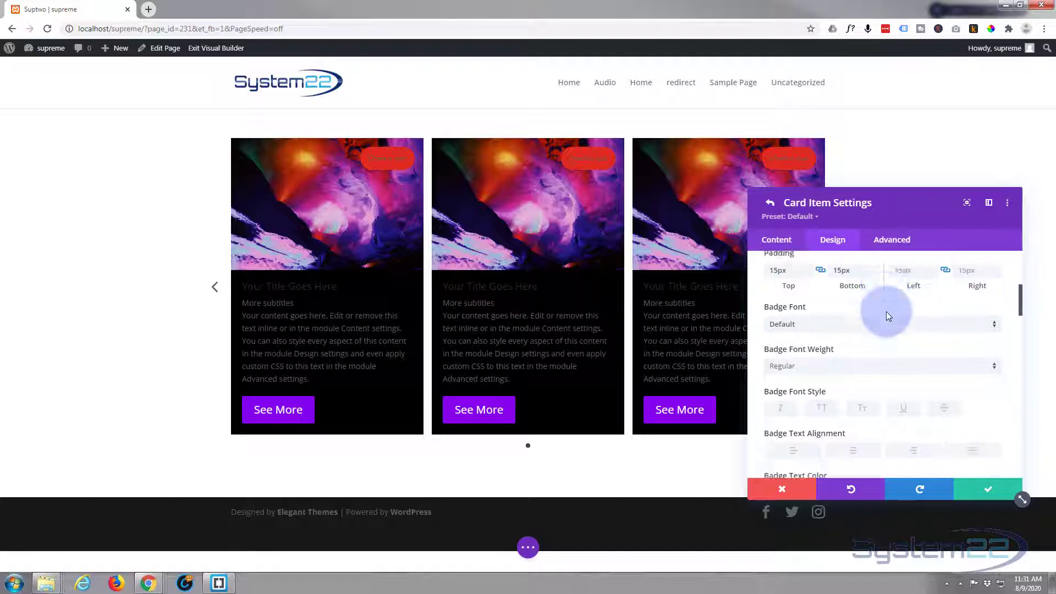
{"action": "scroll", "coordinate": [888, 313], "scroll_direction": "down", "scroll_amount": 1}
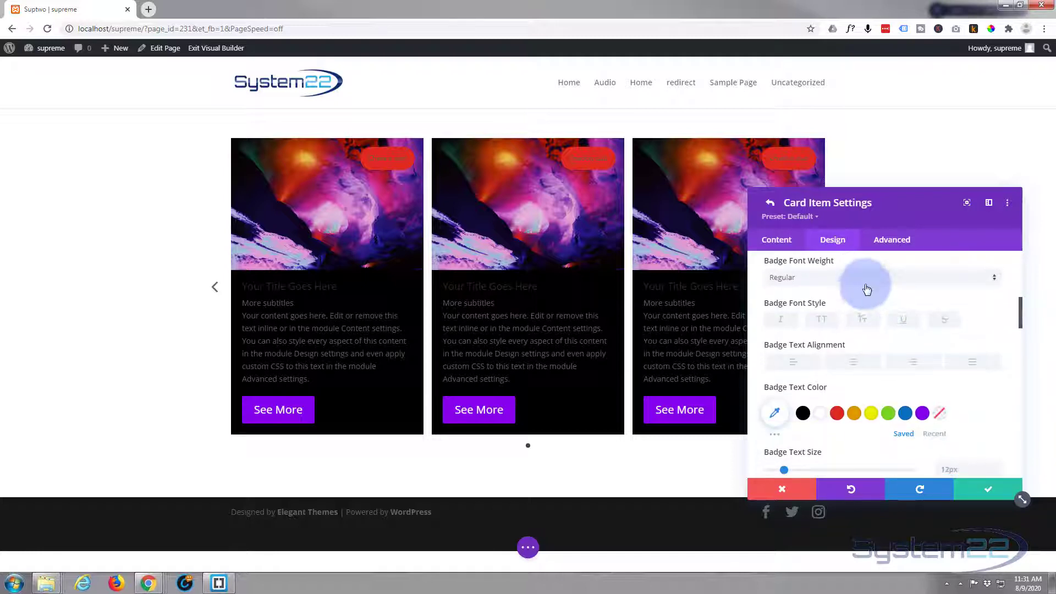
{"action": "left_click", "coordinate": [867, 281]}
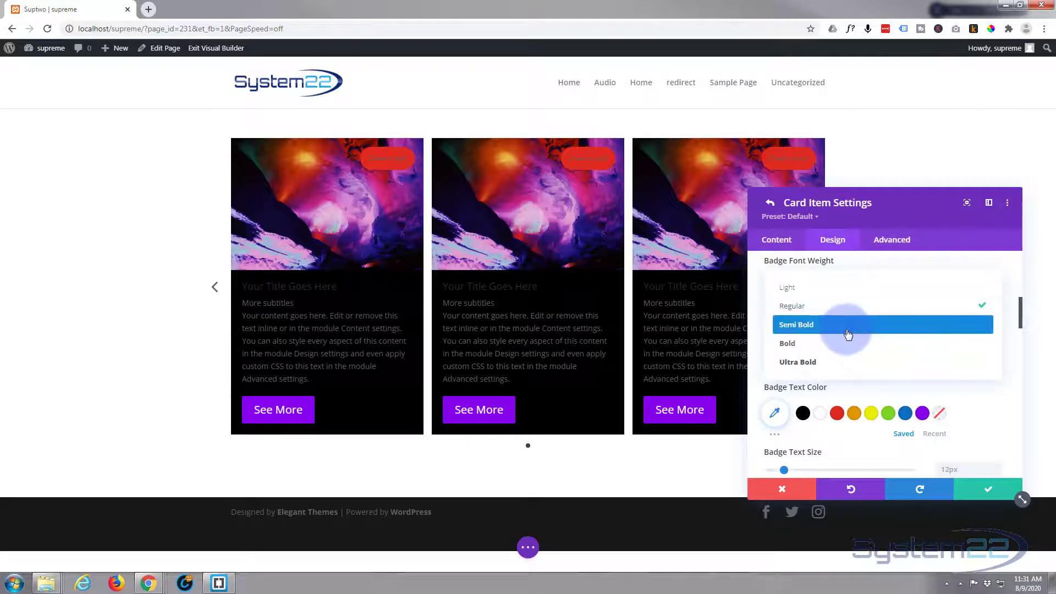
{"action": "left_click", "coordinate": [848, 333]}
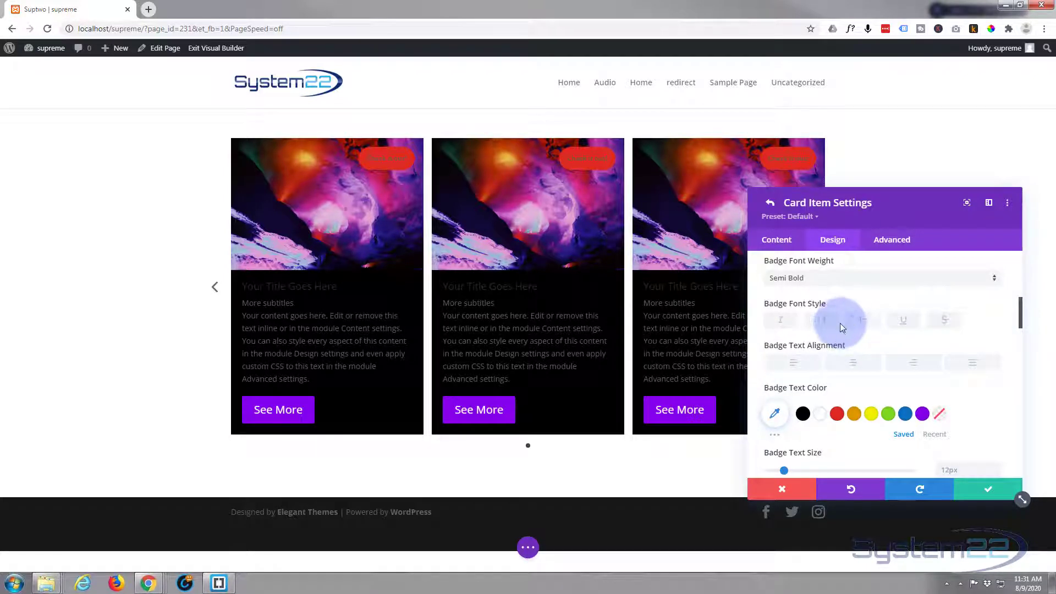
{"action": "left_click", "coordinate": [822, 321]}
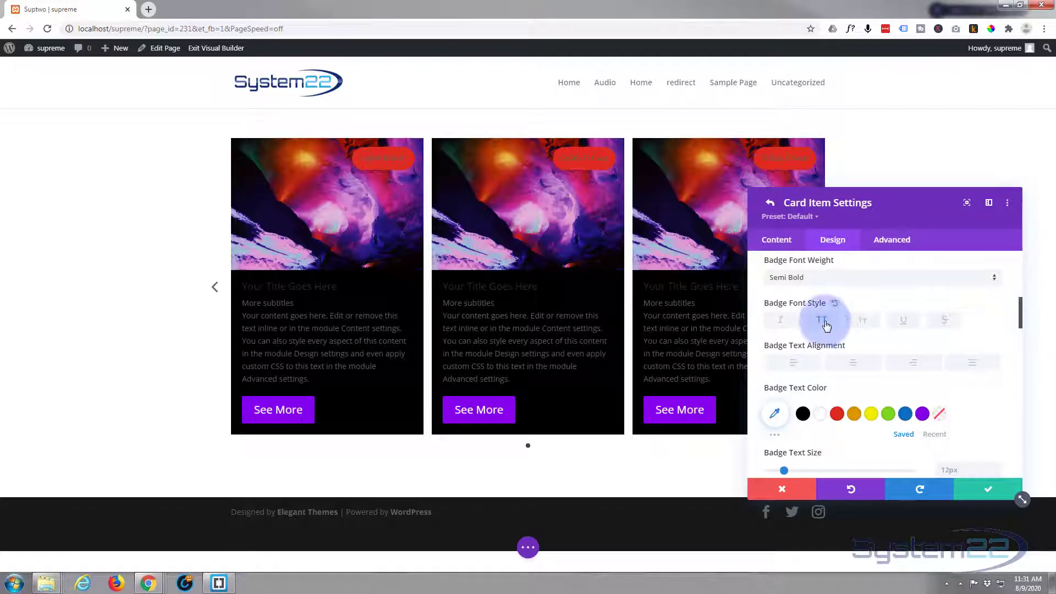
{"action": "left_click", "coordinate": [821, 414]}
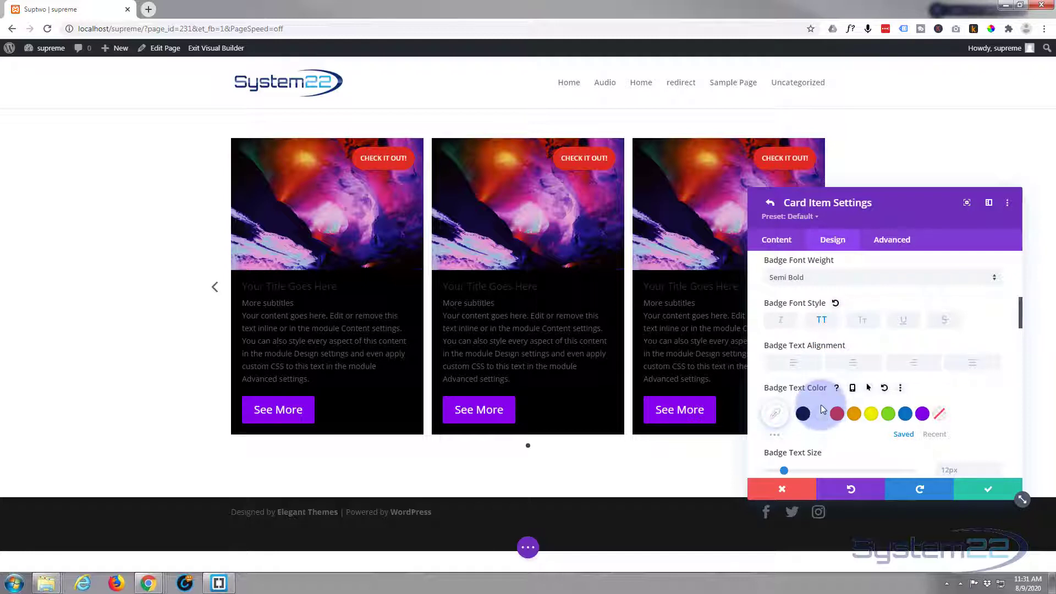
- Set the badge rounded corners to 0px for square edges
{"action": "scroll", "coordinate": [822, 413], "scroll_direction": "down", "scroll_amount": 2}
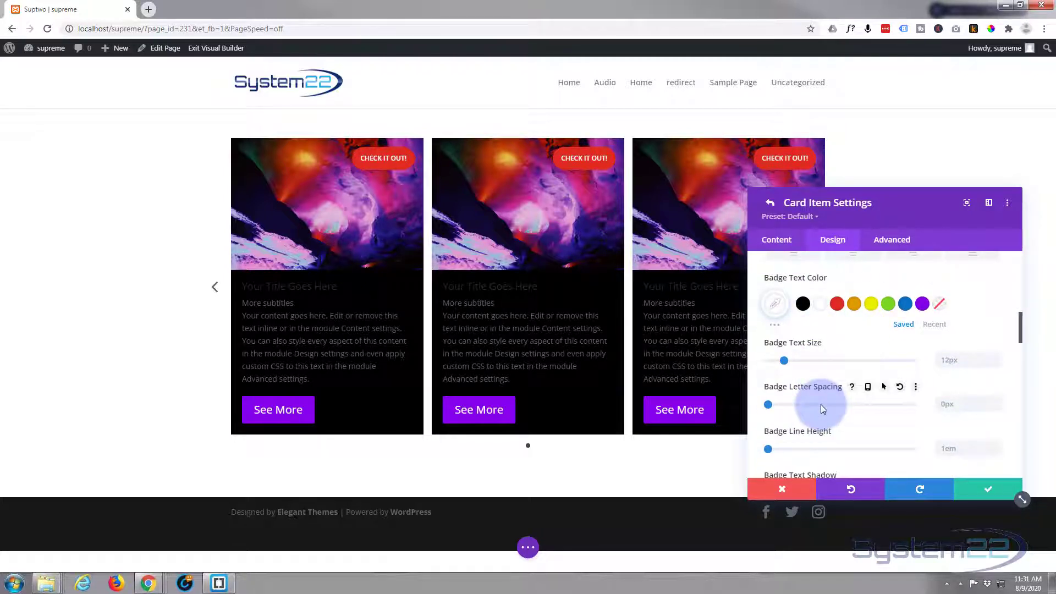
{"action": "scroll", "coordinate": [821, 404], "scroll_direction": "down", "scroll_amount": 2}
{"action": "scroll", "coordinate": [821, 405], "scroll_direction": "down", "scroll_amount": 1}
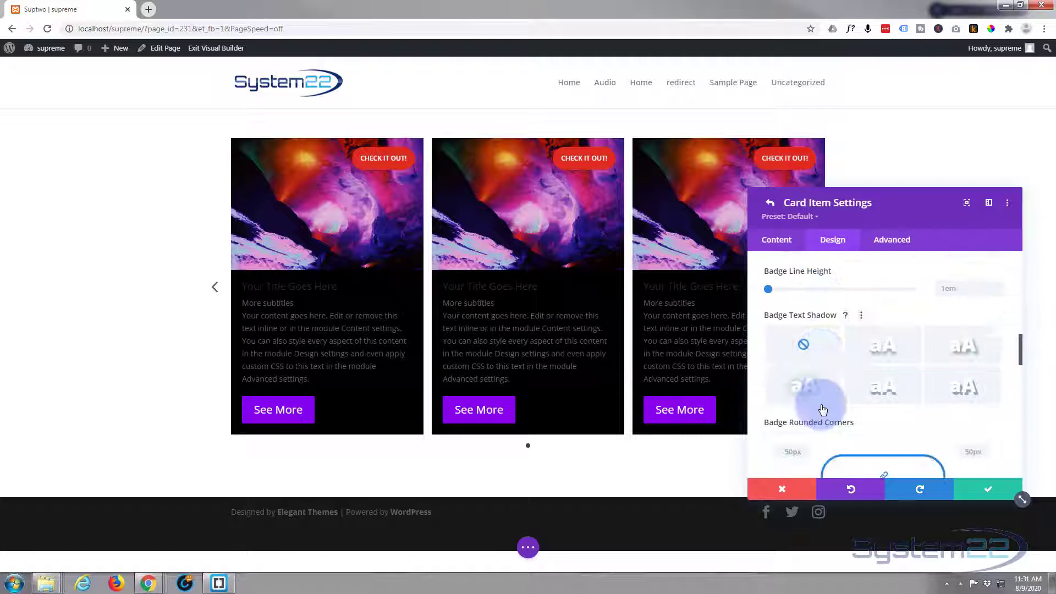
{"action": "scroll", "coordinate": [821, 405], "scroll_direction": "down", "scroll_amount": 1}
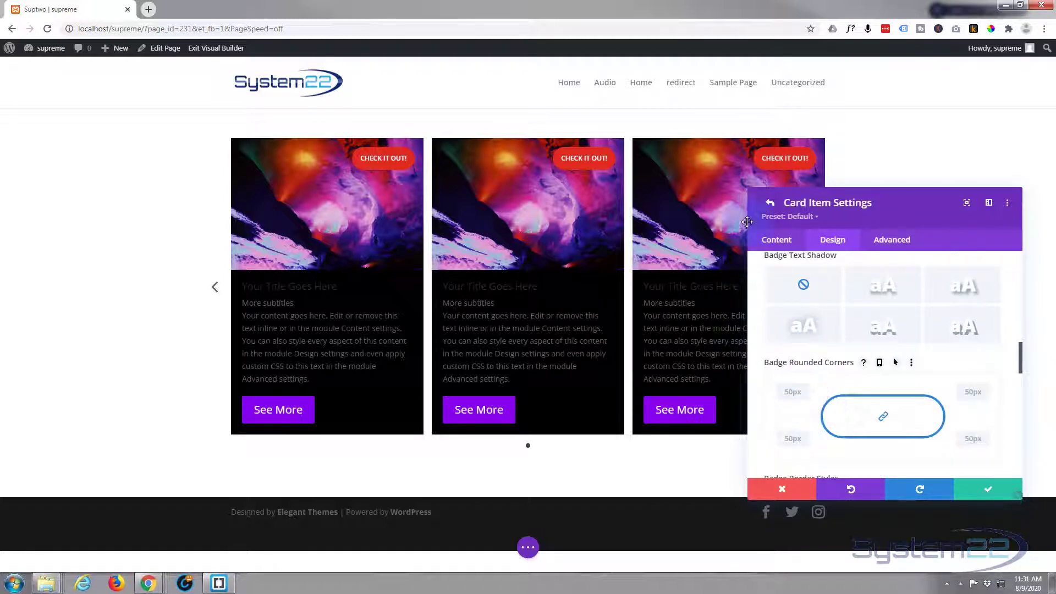
{"action": "left_click", "coordinate": [792, 392]}
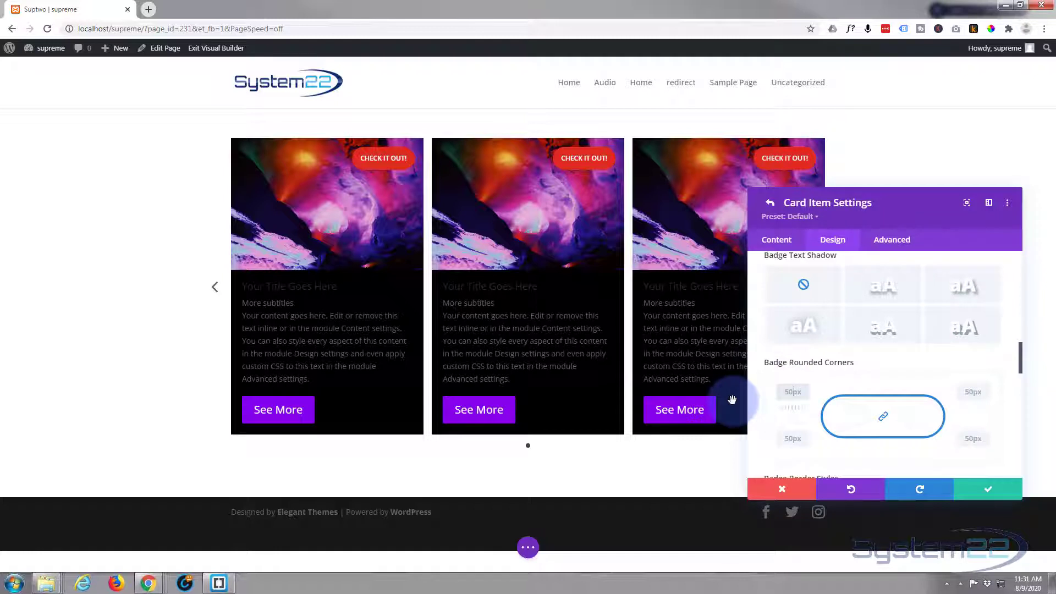
{"action": "type", "text": "0px"}
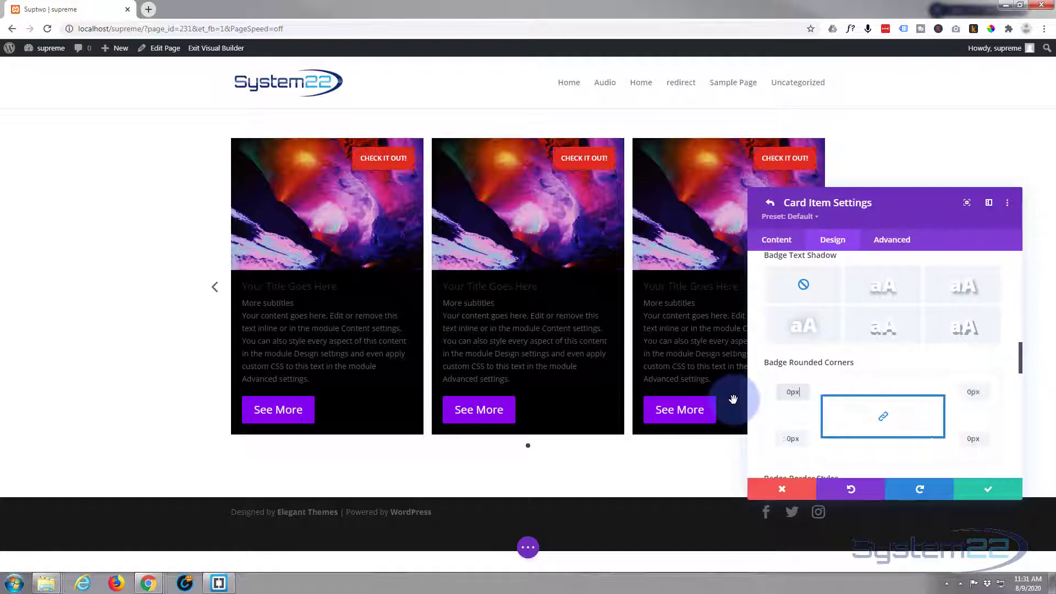
{"action": "scroll", "coordinate": [886, 365], "scroll_direction": "down", "scroll_amount": 3}
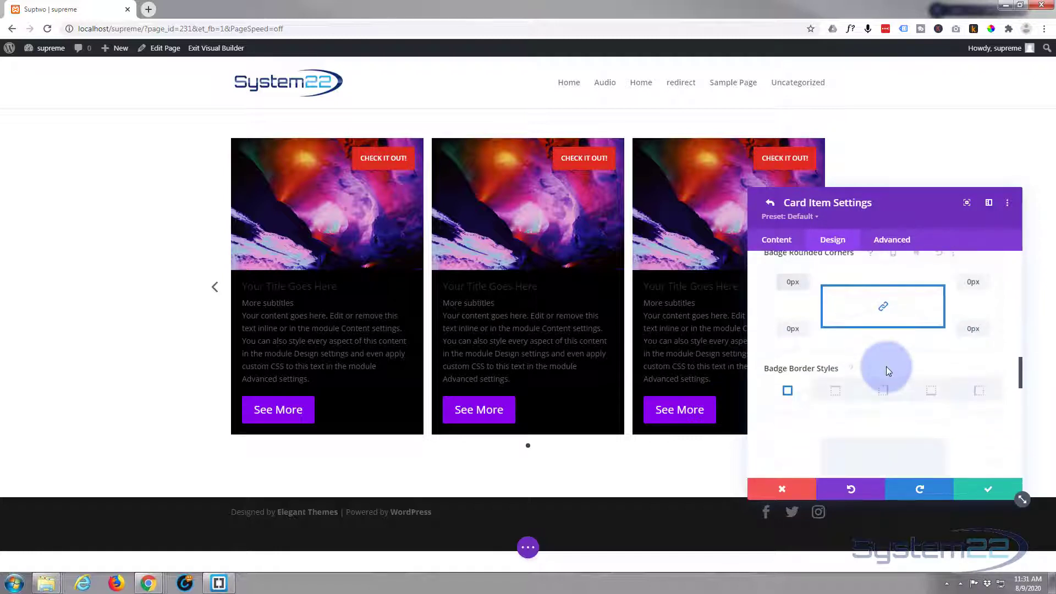
{"action": "scroll", "coordinate": [887, 366], "scroll_direction": "down", "scroll_amount": 6}
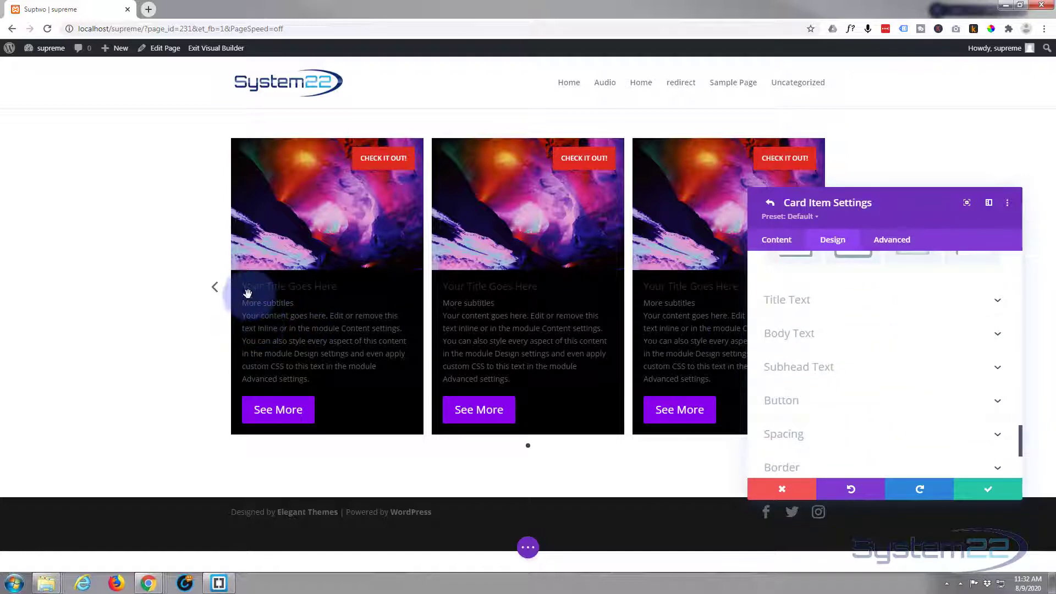
- Style the card titles red, uppercase, bold and 22px
{"action": "left_click", "coordinate": [836, 300]}
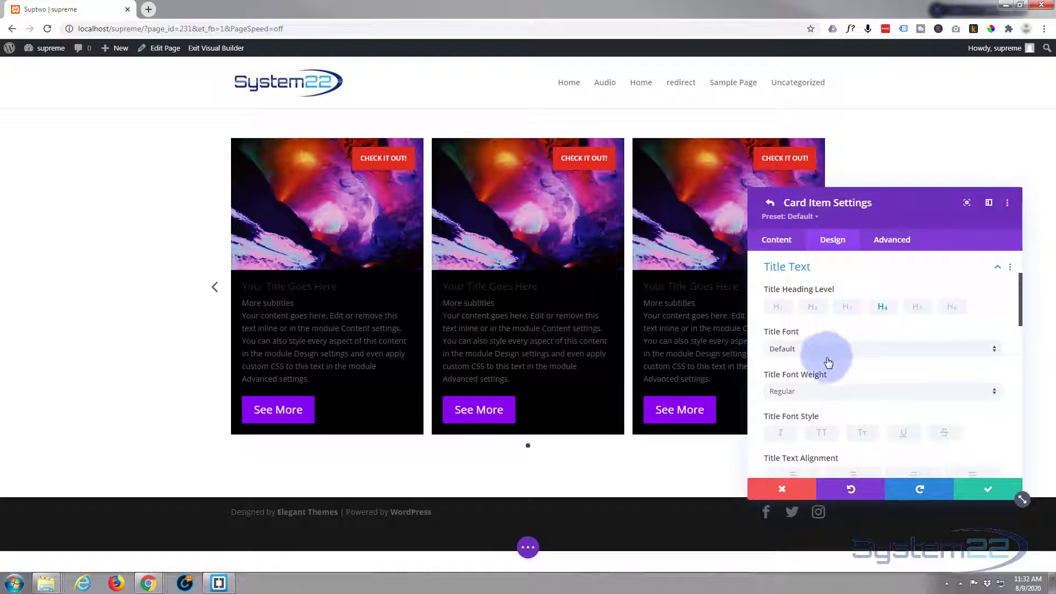
{"action": "scroll", "coordinate": [830, 353], "scroll_direction": "down", "scroll_amount": 1}
{"action": "scroll", "coordinate": [830, 352], "scroll_direction": "down", "scroll_amount": 1}
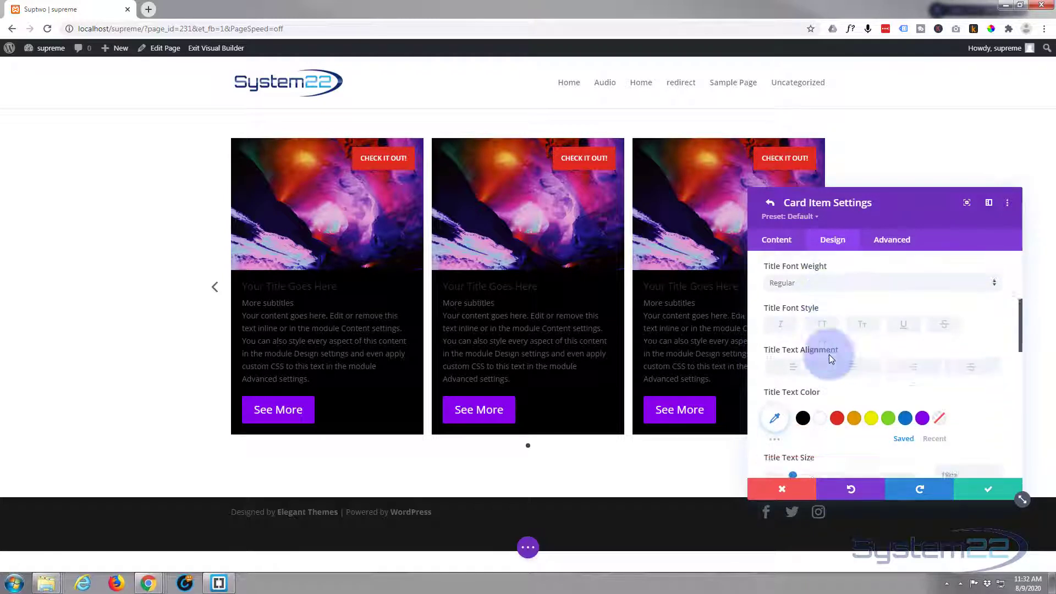
{"action": "left_click", "coordinate": [836, 417]}
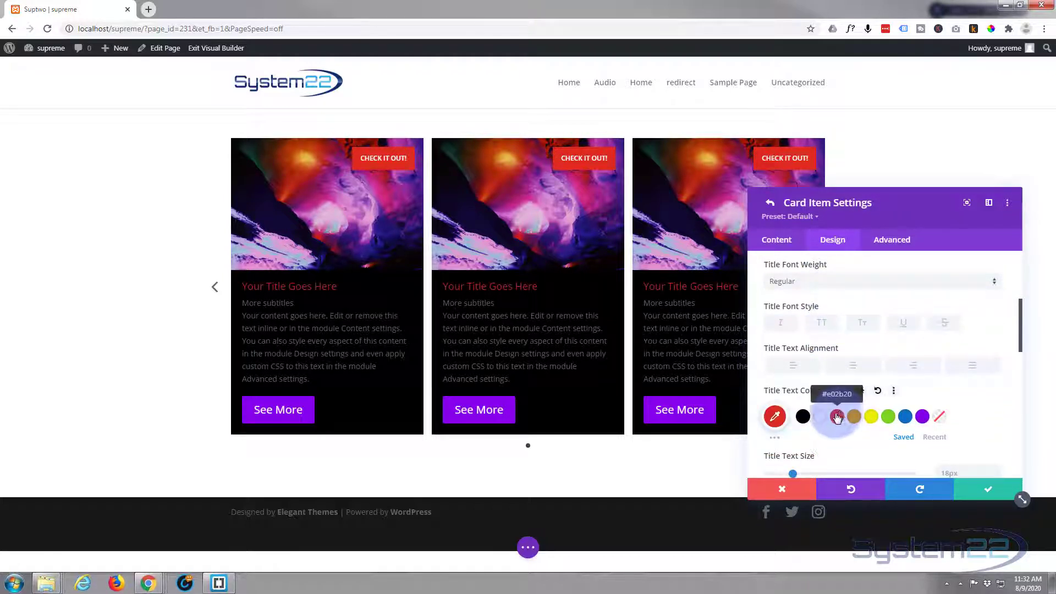
{"action": "left_click", "coordinate": [822, 324]}
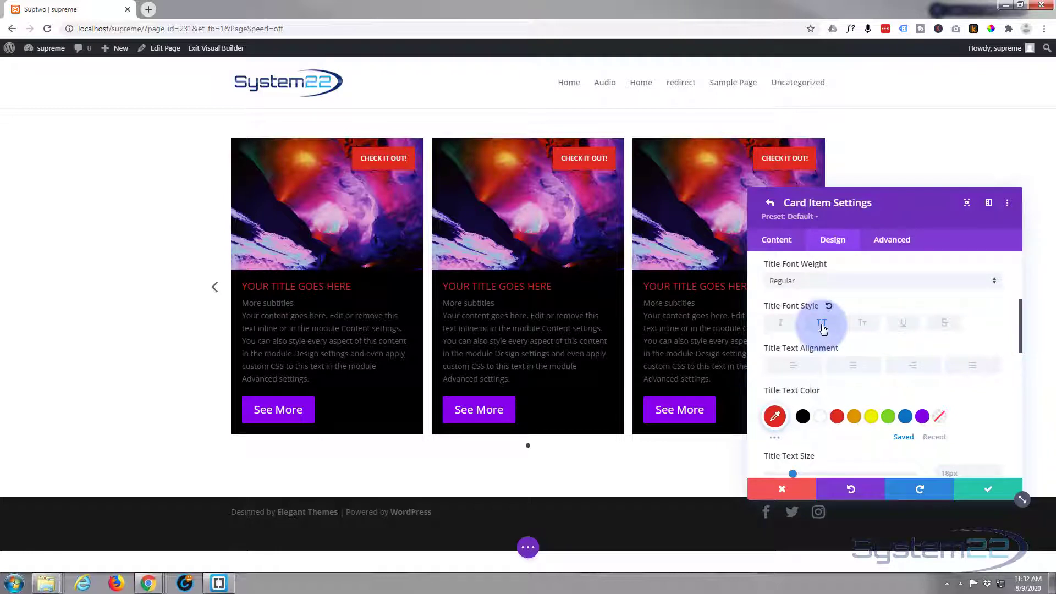
{"action": "left_click", "coordinate": [820, 280]}
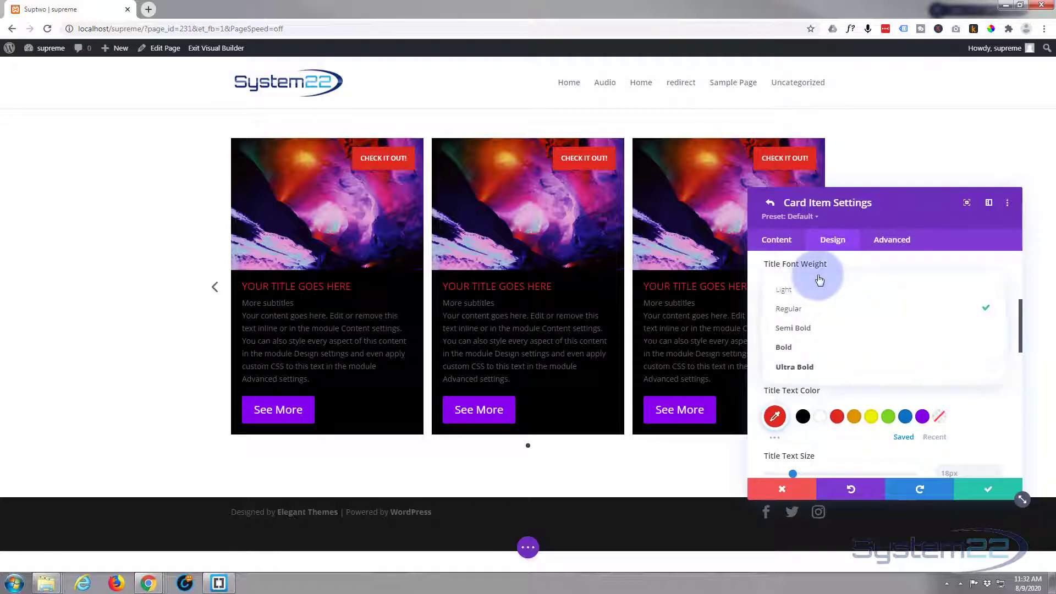
{"action": "left_click", "coordinate": [814, 347]}
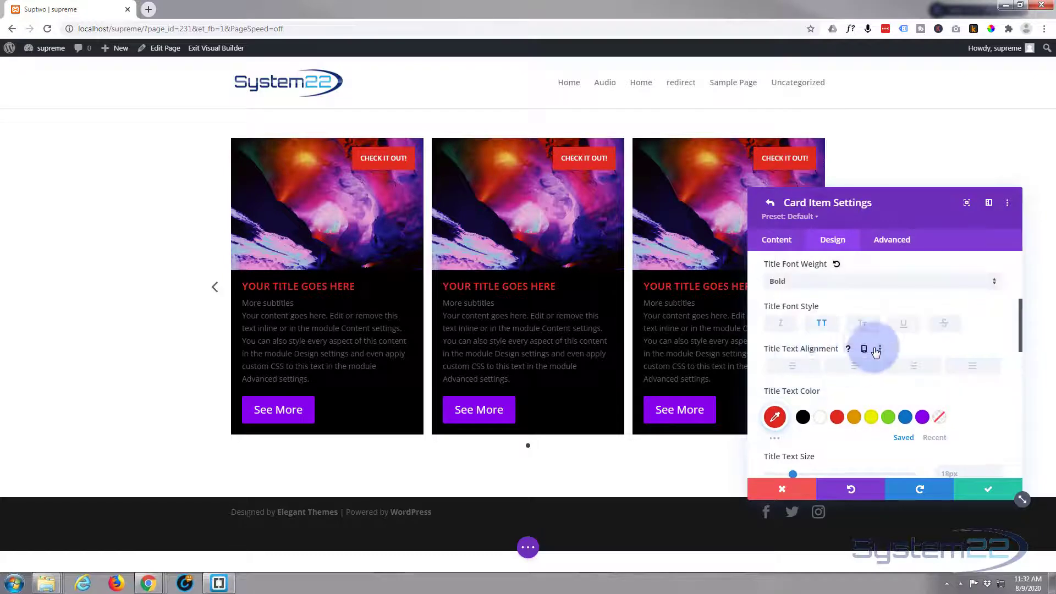
{"action": "scroll", "coordinate": [889, 365], "scroll_direction": "down", "scroll_amount": 2}
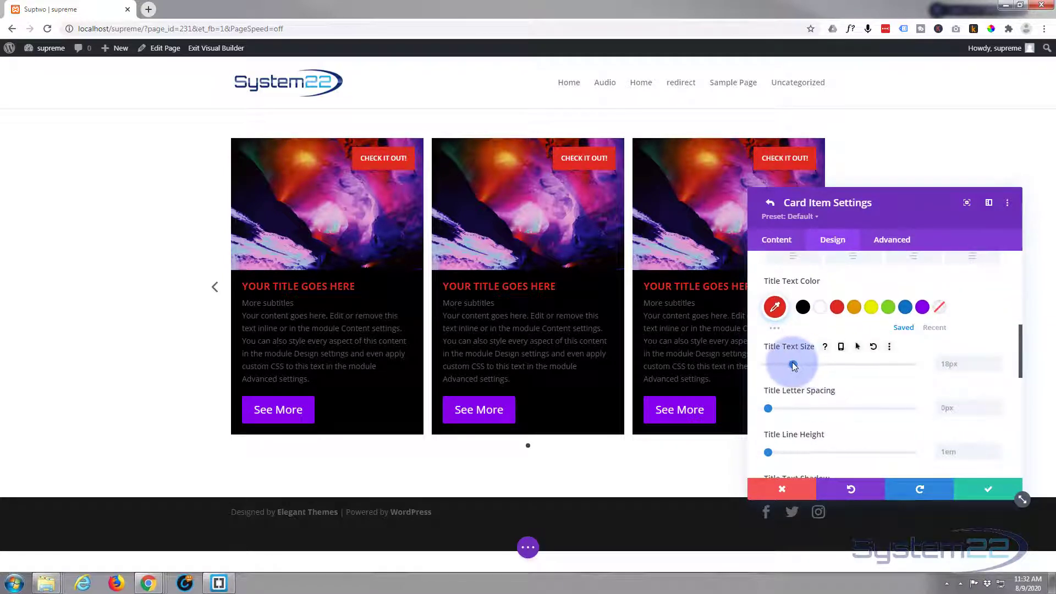
{"action": "left_click_drag", "start_coordinate": [793, 366], "coordinate": [800, 365]}
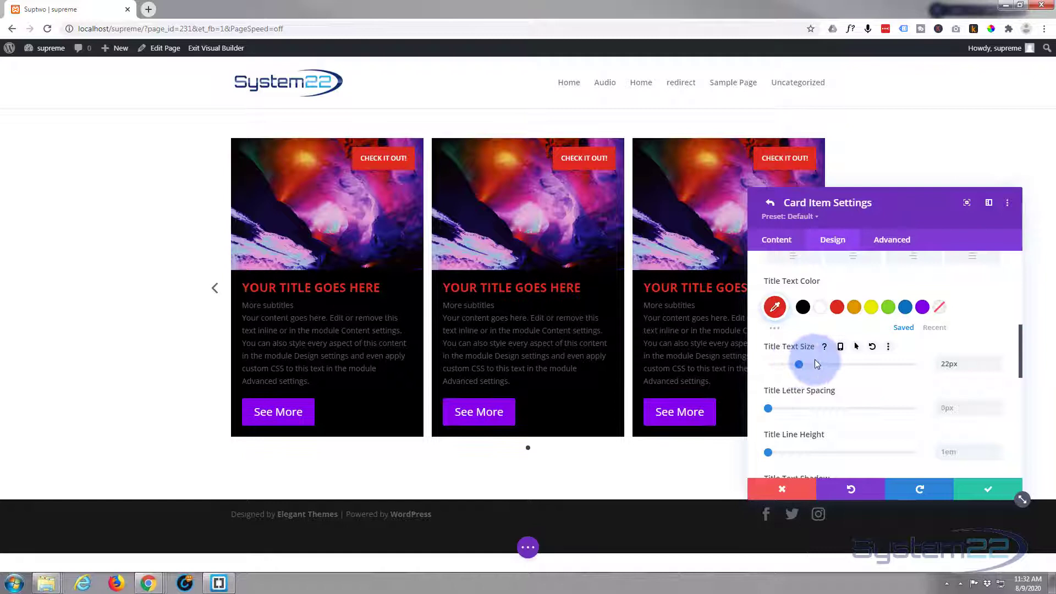
{"action": "scroll", "coordinate": [851, 365], "scroll_direction": "down", "scroll_amount": 4}
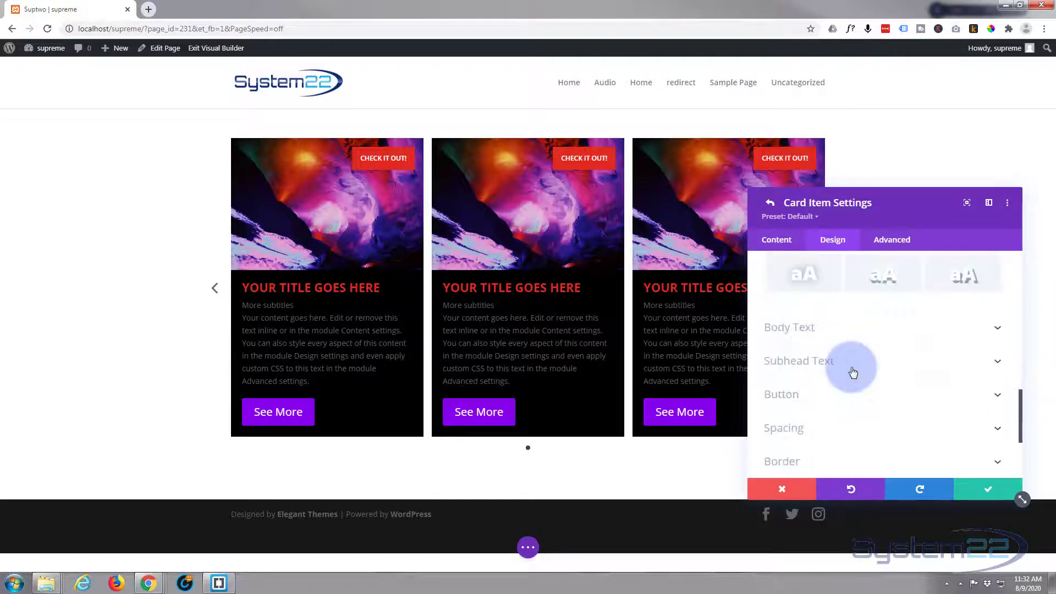
- Set the card body text colour to white
{"action": "scroll", "coordinate": [853, 373], "scroll_direction": "down", "scroll_amount": 1}
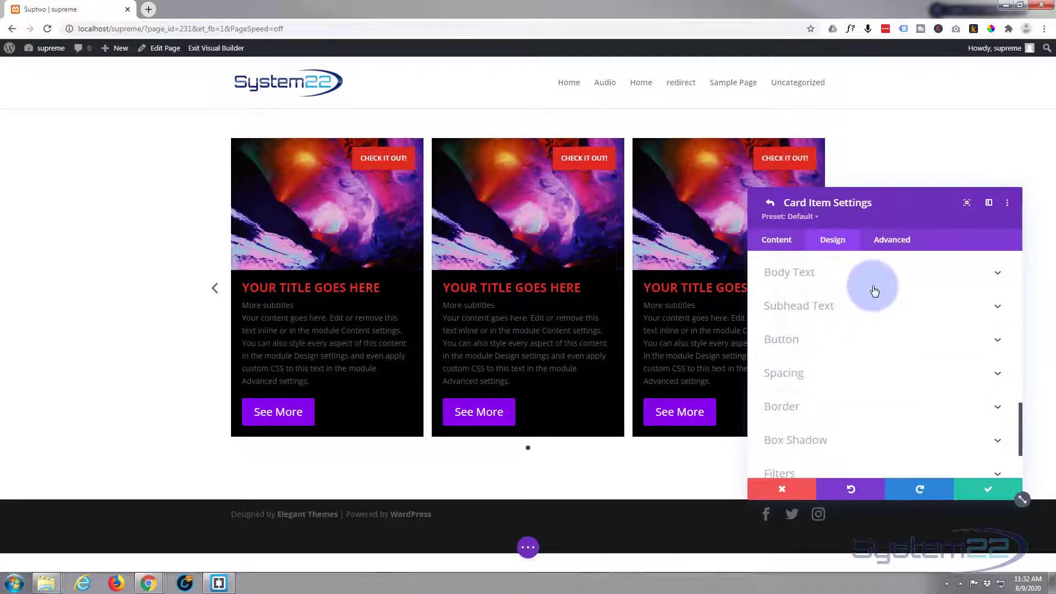
{"action": "left_click", "coordinate": [875, 288]}
{"action": "scroll", "coordinate": [849, 338], "scroll_direction": "down", "scroll_amount": 3}
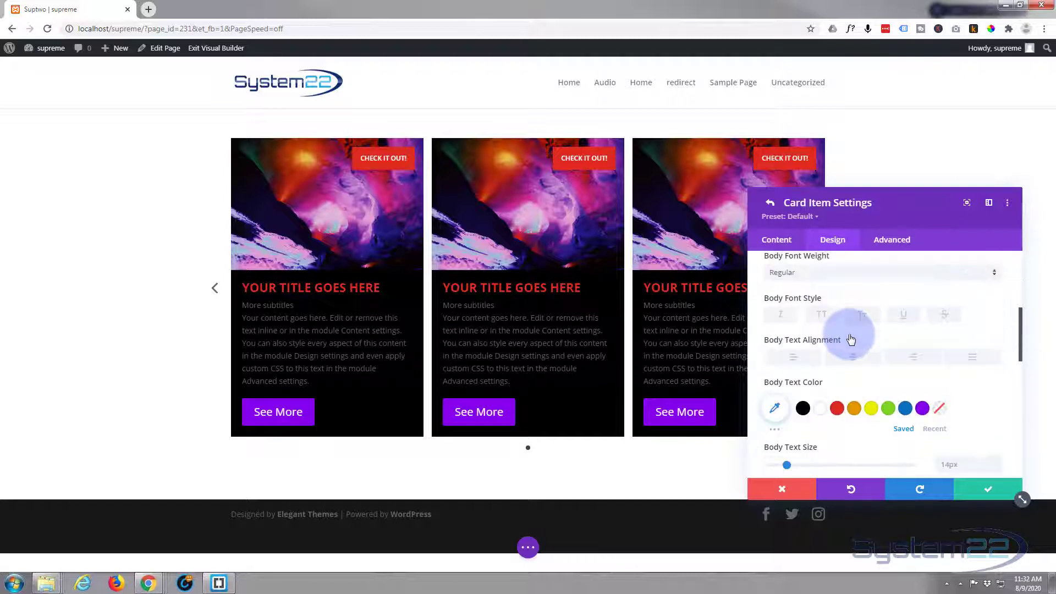
{"action": "left_click", "coordinate": [821, 353]}
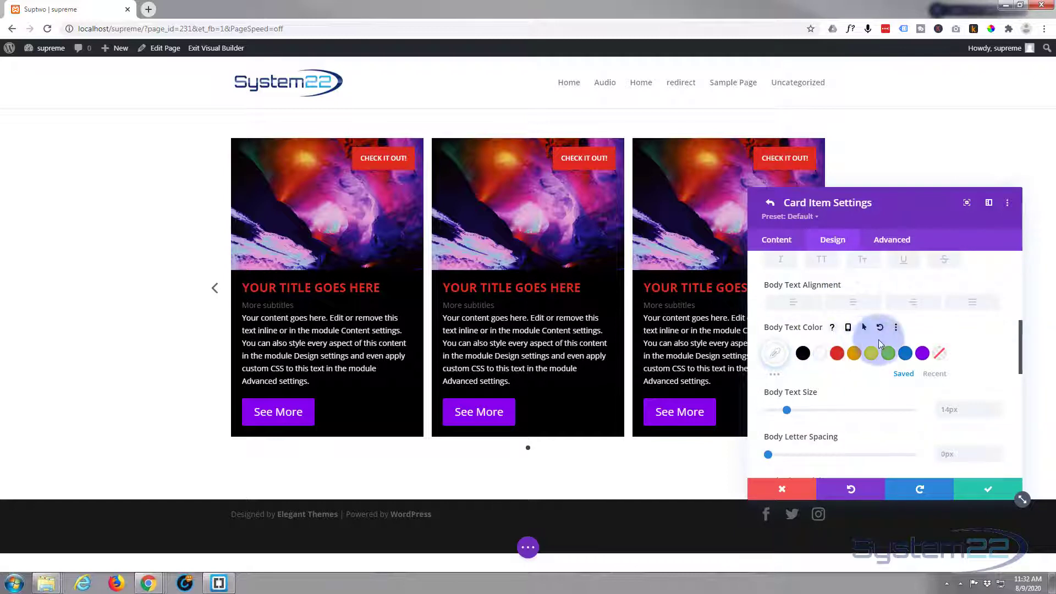
{"action": "scroll", "coordinate": [880, 339], "scroll_direction": "down", "scroll_amount": 1}
{"action": "scroll", "coordinate": [880, 342], "scroll_direction": "down", "scroll_amount": 1}
{"action": "scroll", "coordinate": [879, 342], "scroll_direction": "down", "scroll_amount": 2}
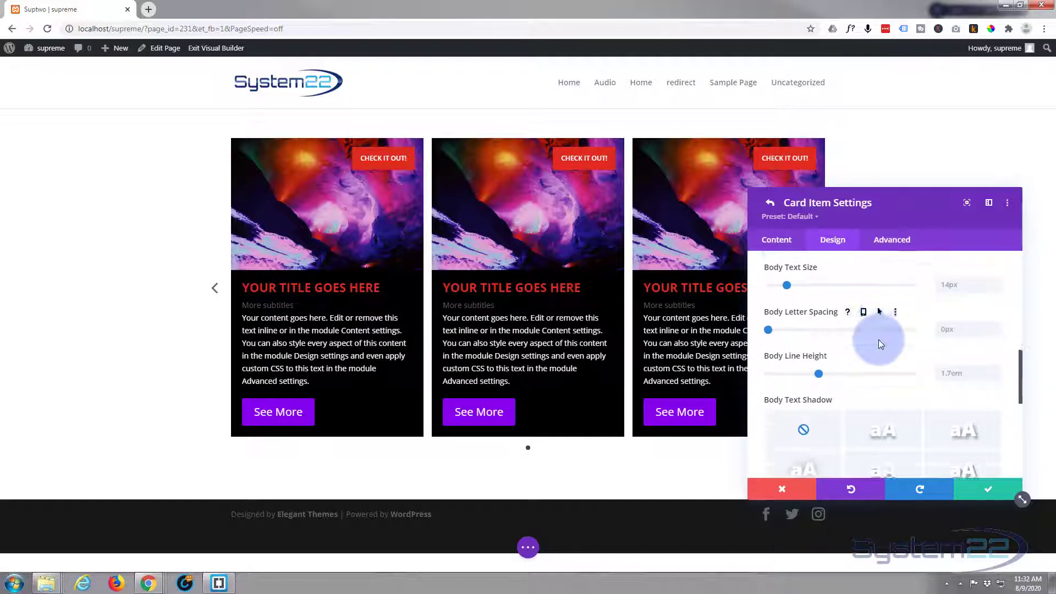
{"action": "scroll", "coordinate": [881, 345], "scroll_direction": "down", "scroll_amount": 2}
- Keep the subhead font at Default
{"action": "left_click", "coordinate": [830, 324]}
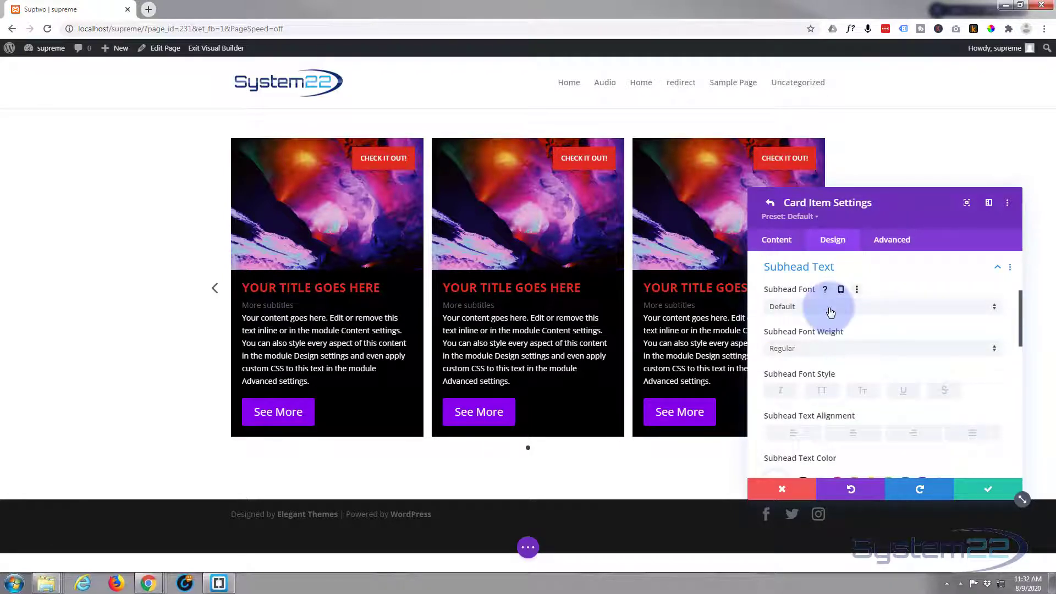
{"action": "left_click", "coordinate": [869, 309]}
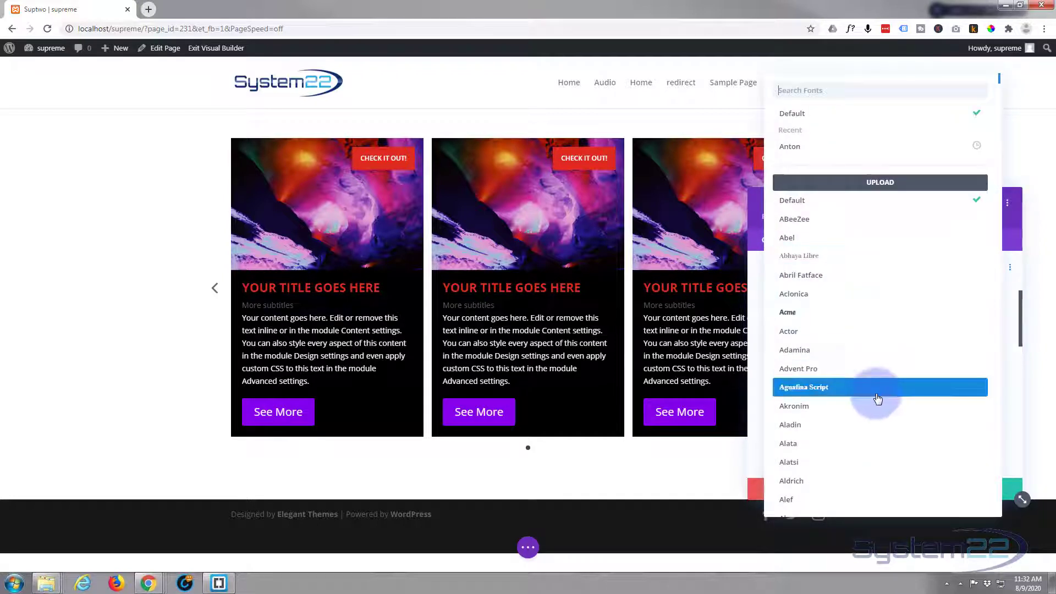
{"action": "scroll", "coordinate": [878, 401], "scroll_direction": "down", "scroll_amount": 4}
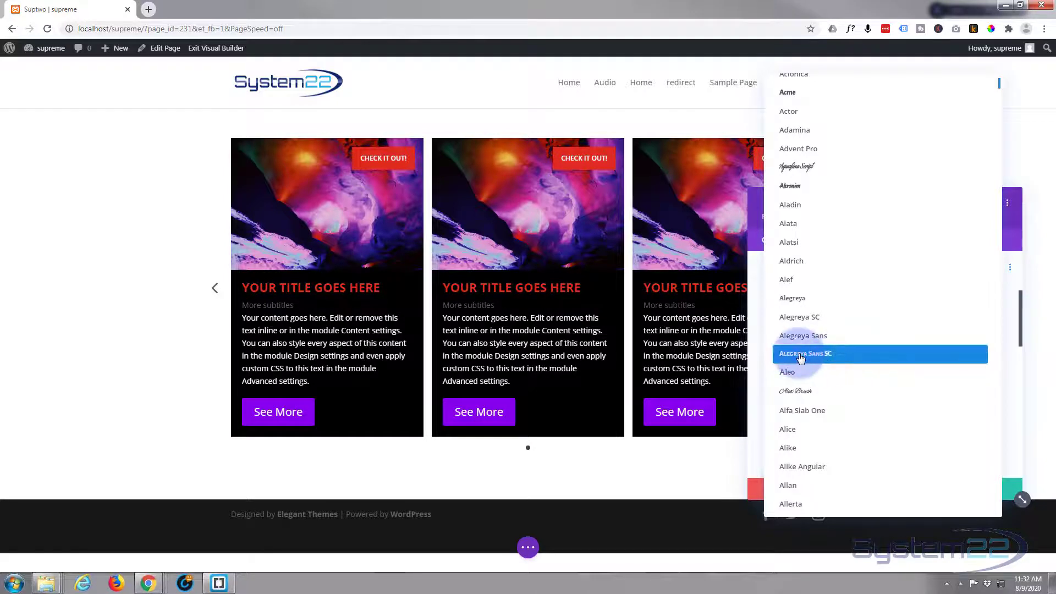
{"action": "scroll", "coordinate": [857, 378], "scroll_direction": "up", "scroll_amount": 1}
{"action": "scroll", "coordinate": [857, 378], "scroll_direction": "up", "scroll_amount": 3}
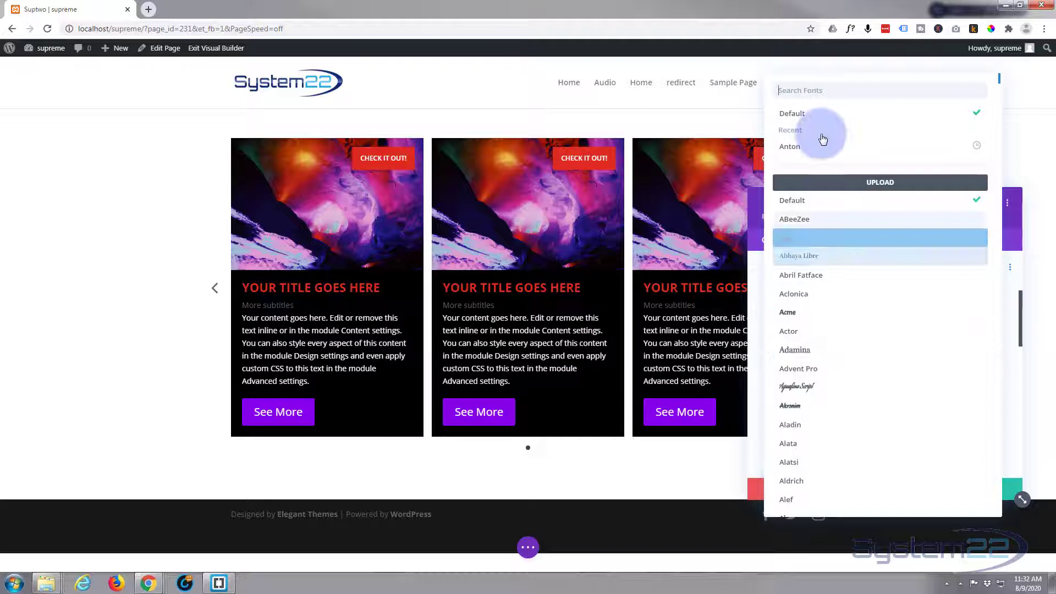
{"action": "left_click", "coordinate": [799, 116]}
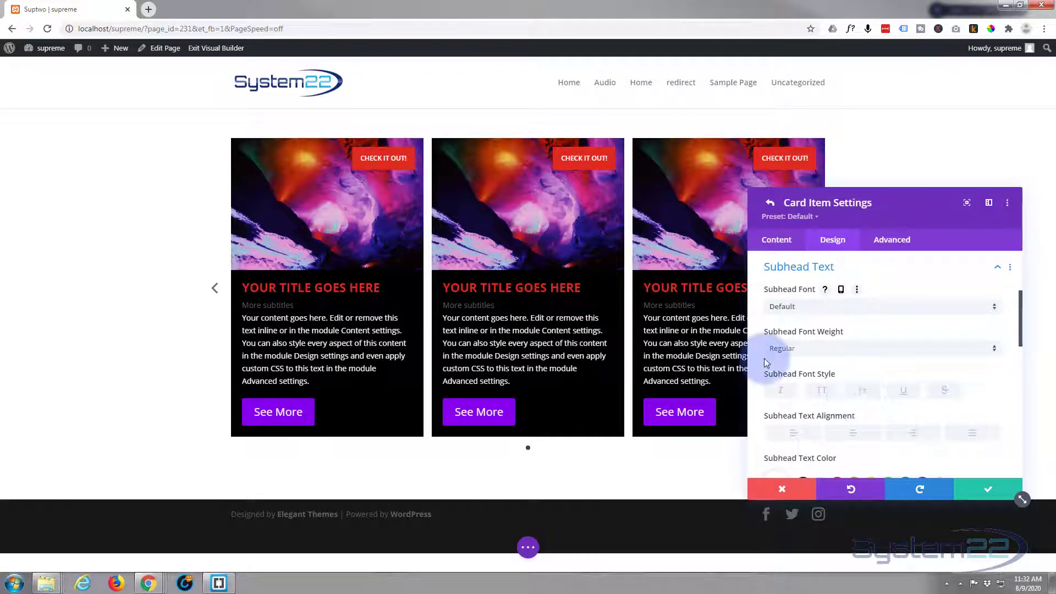
- Make the subtitles semi bold, red and 22px
{"action": "left_click", "coordinate": [816, 352]}
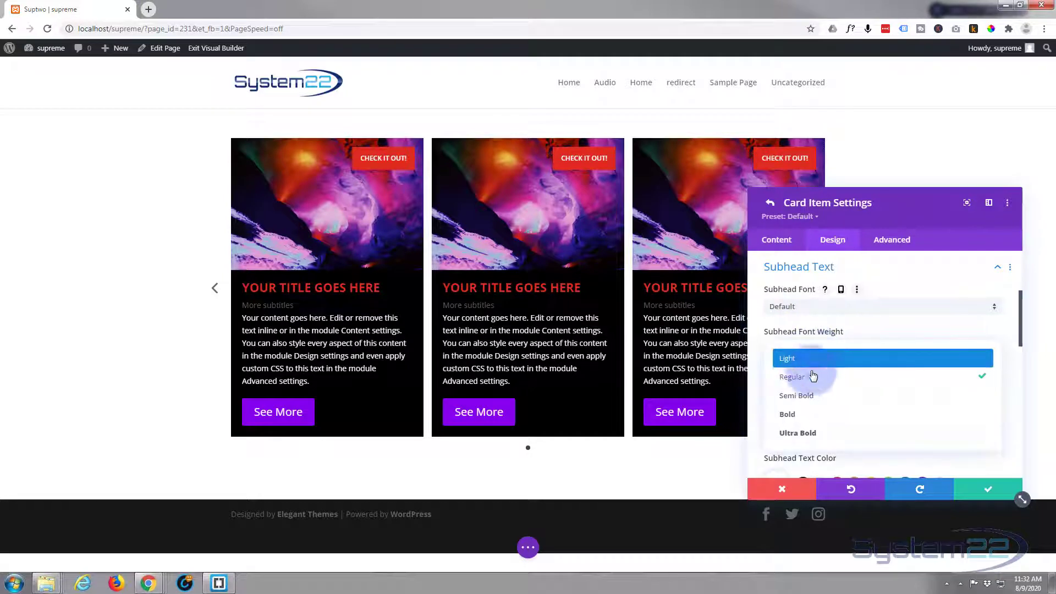
{"action": "left_click", "coordinate": [814, 395]}
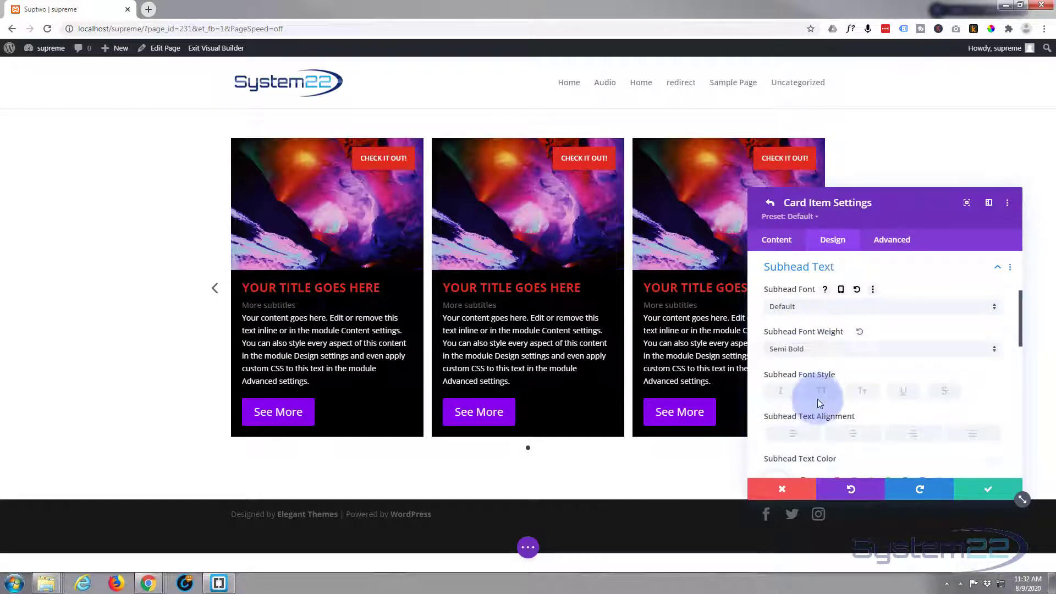
{"action": "scroll", "coordinate": [816, 400], "scroll_direction": "down", "scroll_amount": 2}
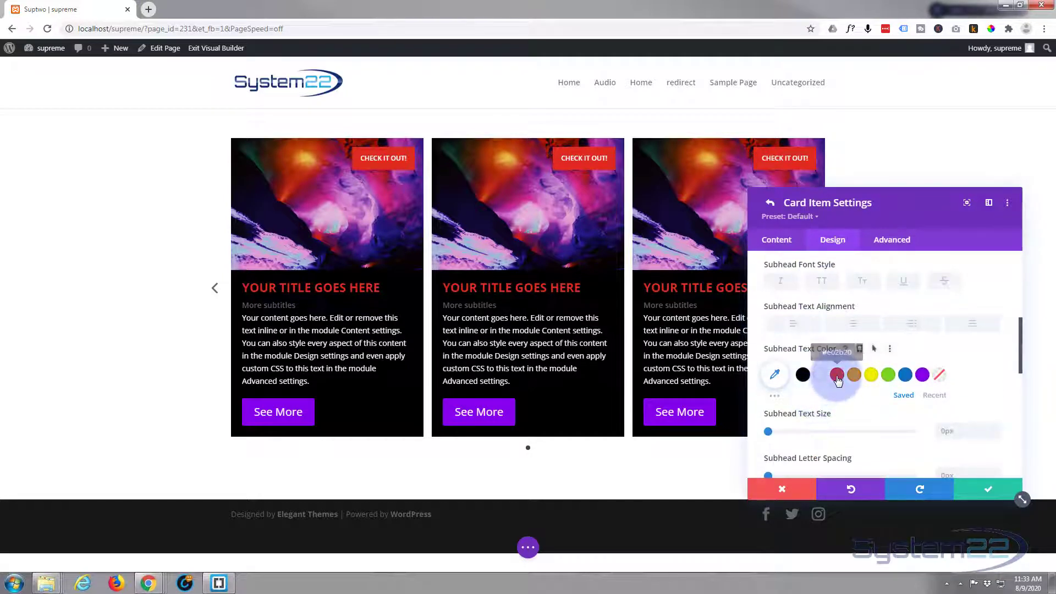
{"action": "left_click", "coordinate": [837, 377]}
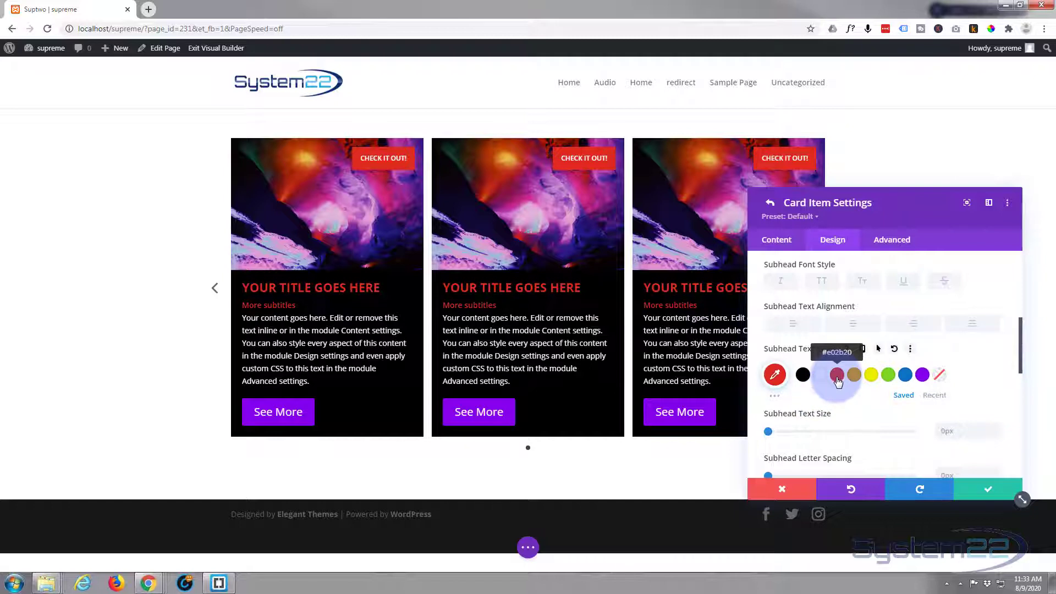
{"action": "left_click", "coordinate": [775, 432]}
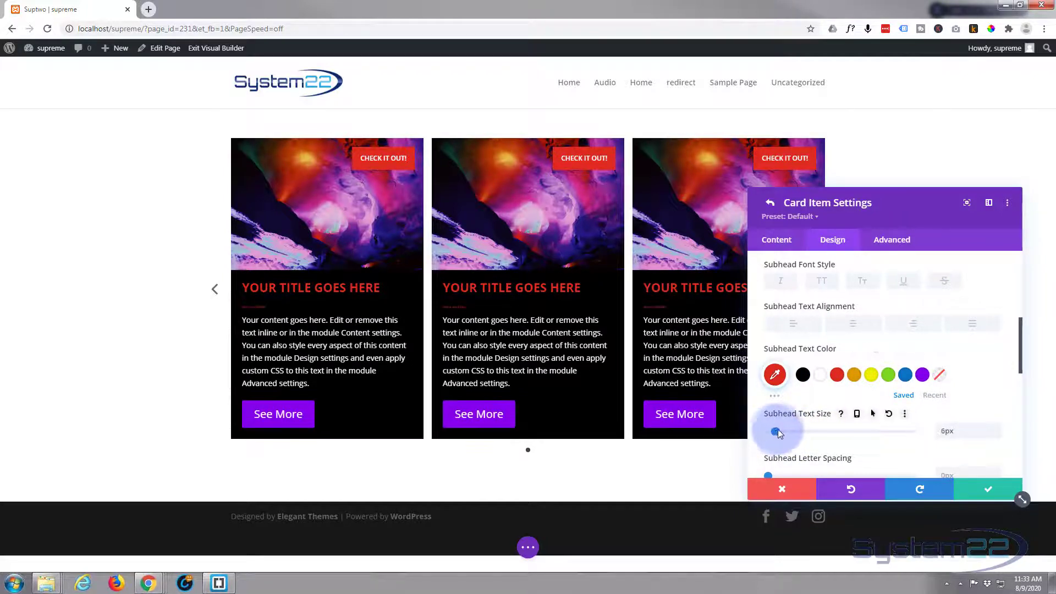
{"action": "left_click_drag", "start_coordinate": [778, 432], "coordinate": [800, 431]}
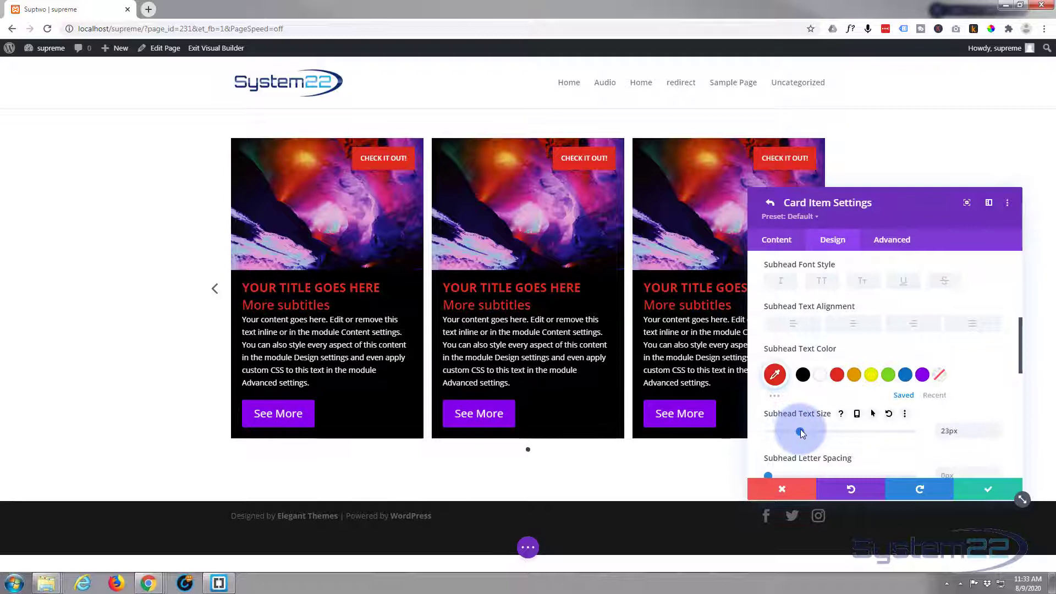
{"action": "left_click_drag", "start_coordinate": [801, 433], "coordinate": [800, 433]}
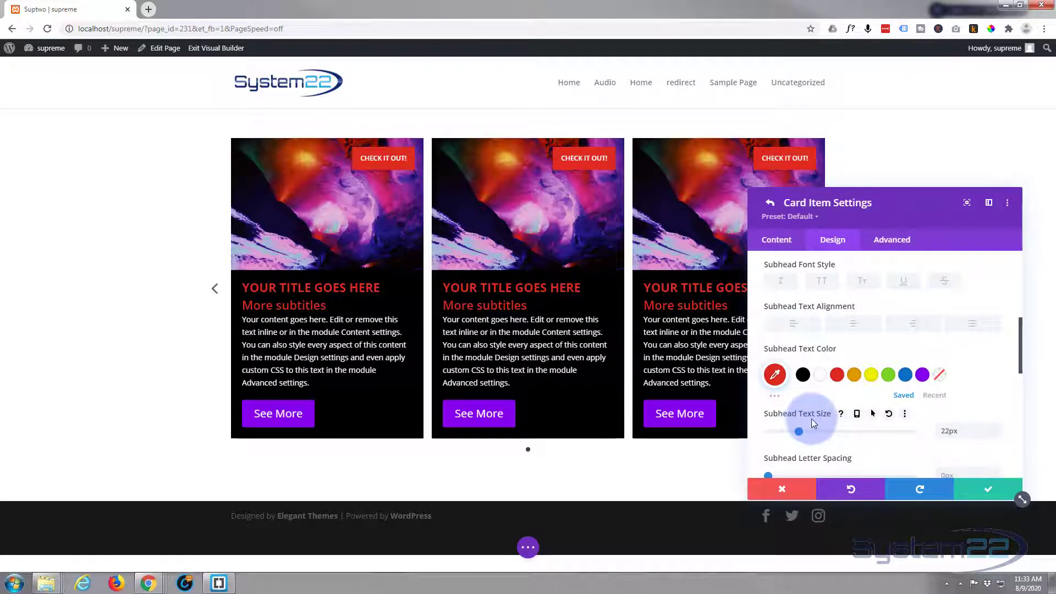
{"action": "scroll", "coordinate": [843, 397], "scroll_direction": "down", "scroll_amount": 2}
{"action": "scroll", "coordinate": [843, 396], "scroll_direction": "down", "scroll_amount": 4}
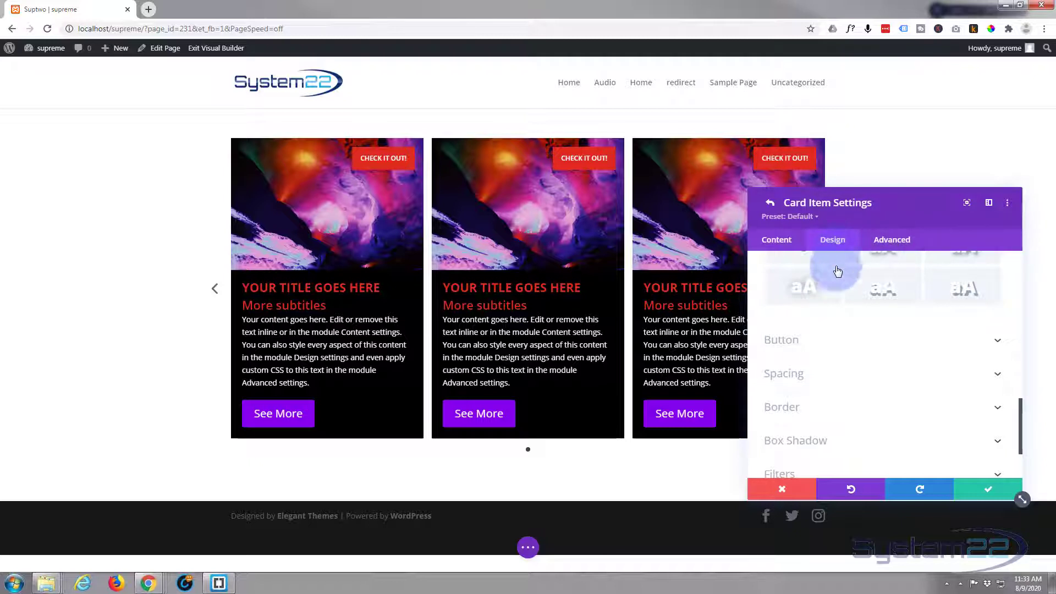
- Turn on custom button styles and give the See More buttons a red background
{"action": "left_click", "coordinate": [840, 351]}
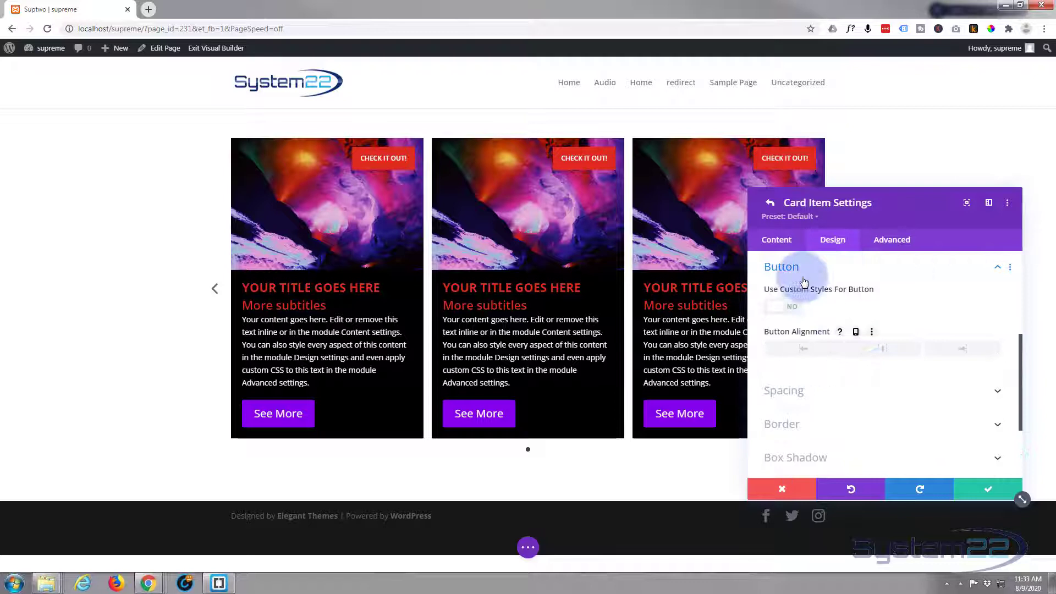
{"action": "left_click", "coordinate": [788, 307]}
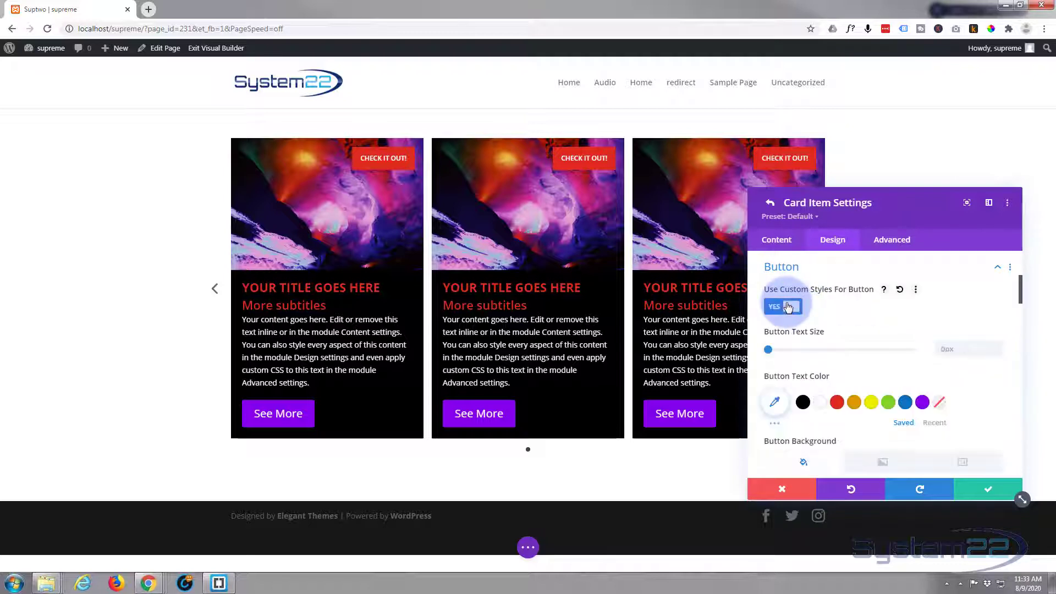
{"action": "scroll", "coordinate": [851, 344], "scroll_direction": "down", "scroll_amount": 2}
{"action": "scroll", "coordinate": [851, 346], "scroll_direction": "up", "scroll_amount": 1}
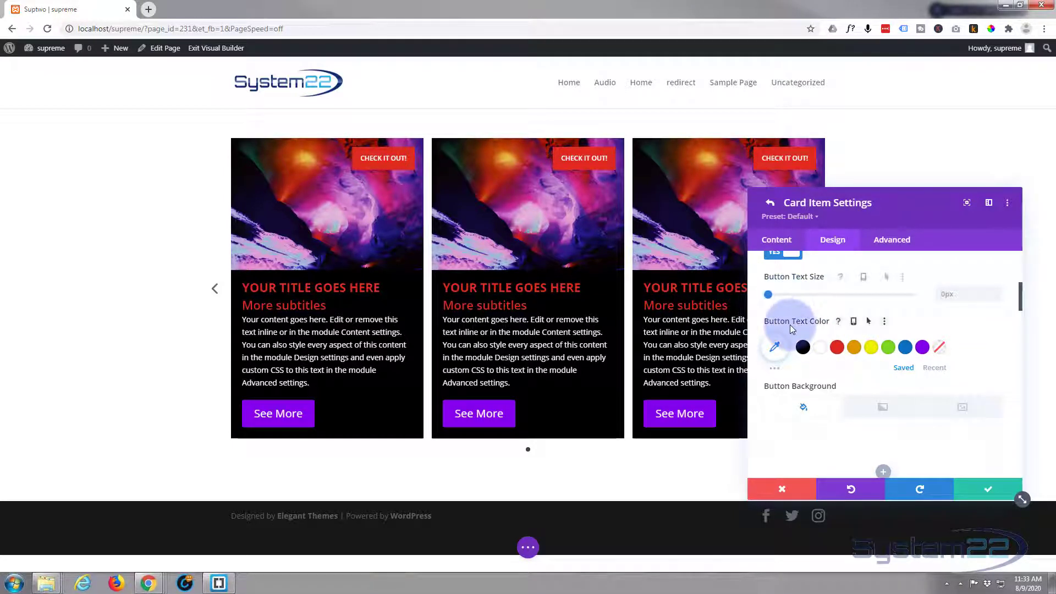
{"action": "scroll", "coordinate": [829, 345], "scroll_direction": "down", "scroll_amount": 3}
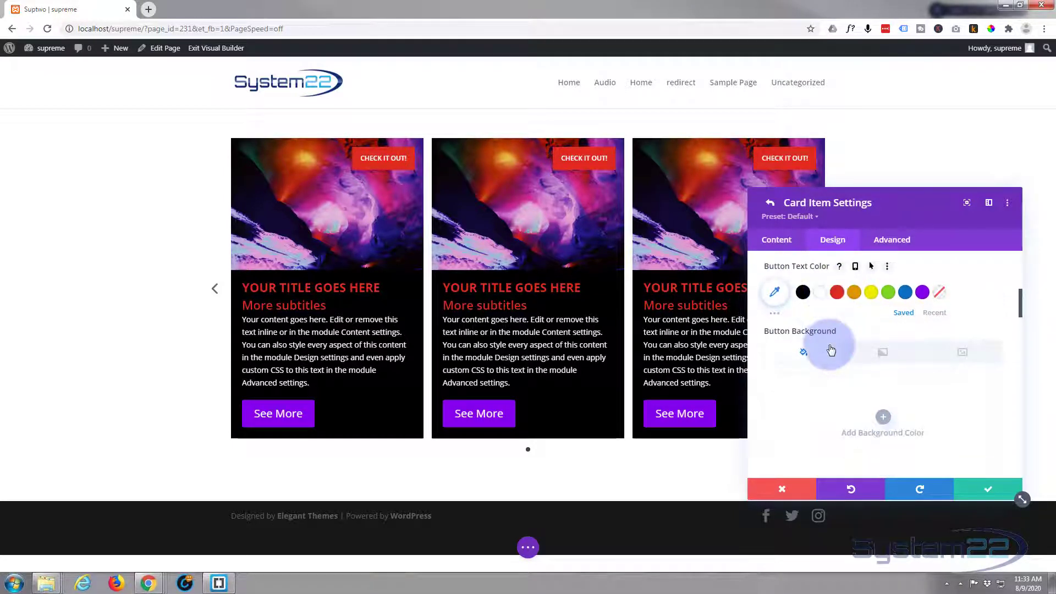
{"action": "left_click", "coordinate": [834, 386]}
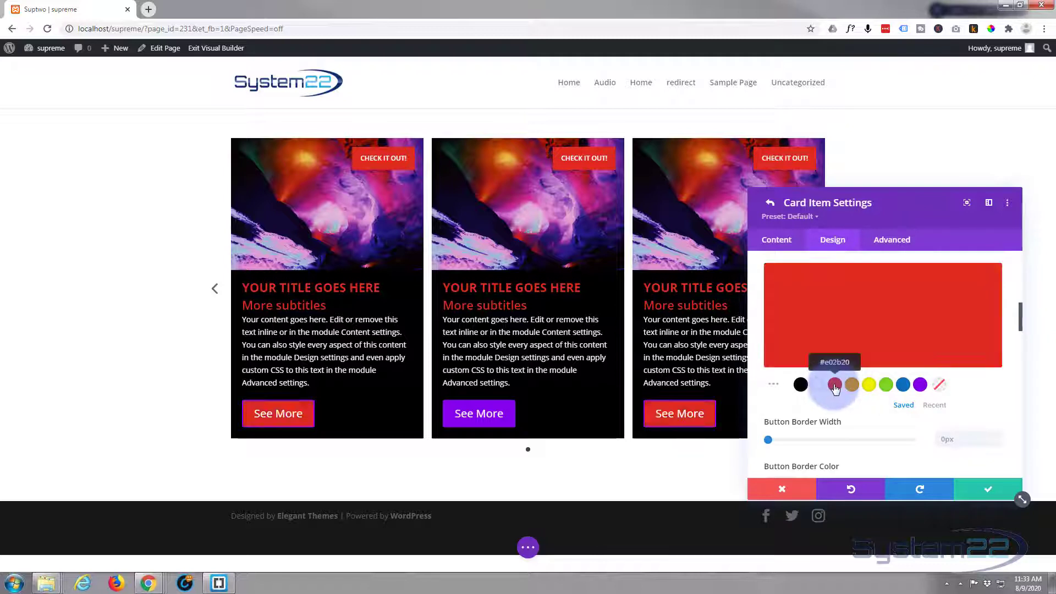
- Give the buttons a red border and enable a separate hover border colour
{"action": "scroll", "coordinate": [835, 385], "scroll_direction": "down", "scroll_amount": 2}
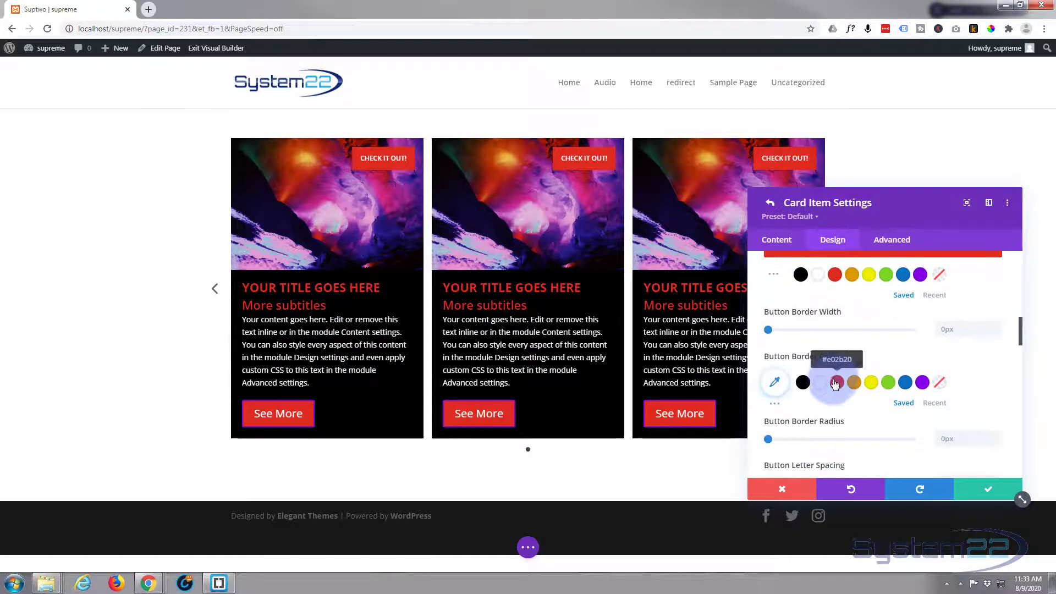
{"action": "left_click", "coordinate": [837, 384]}
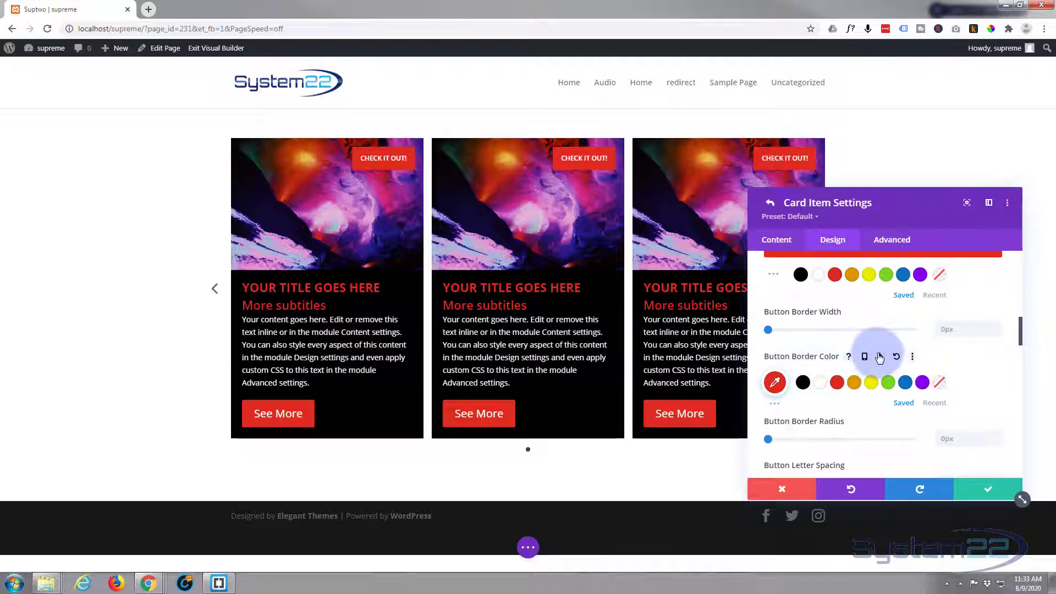
{"action": "left_click", "coordinate": [881, 358]}
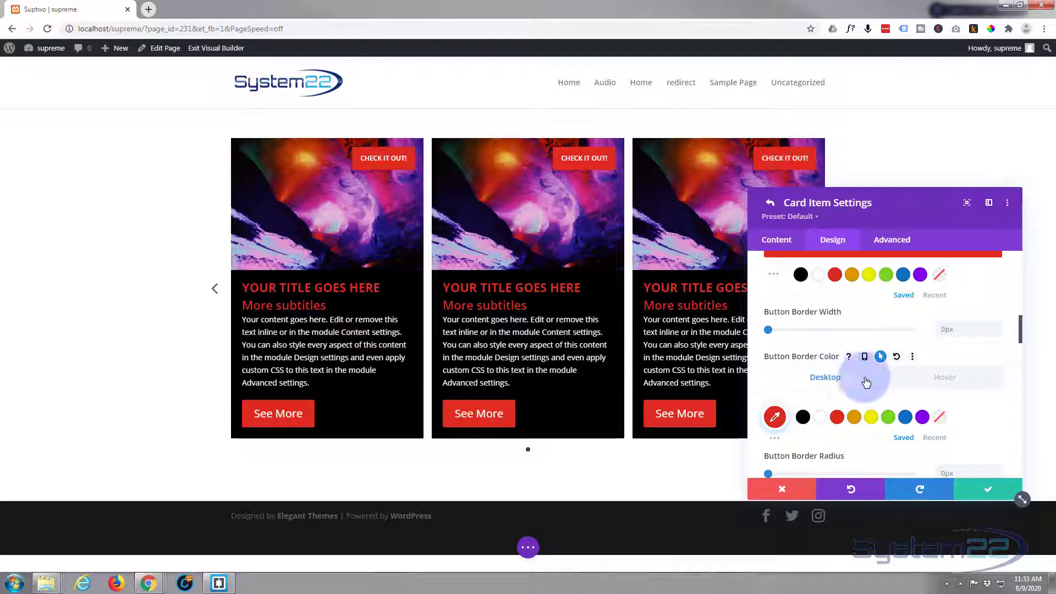
- Make the button border and background purple on hover
{"action": "left_click", "coordinate": [951, 379]}
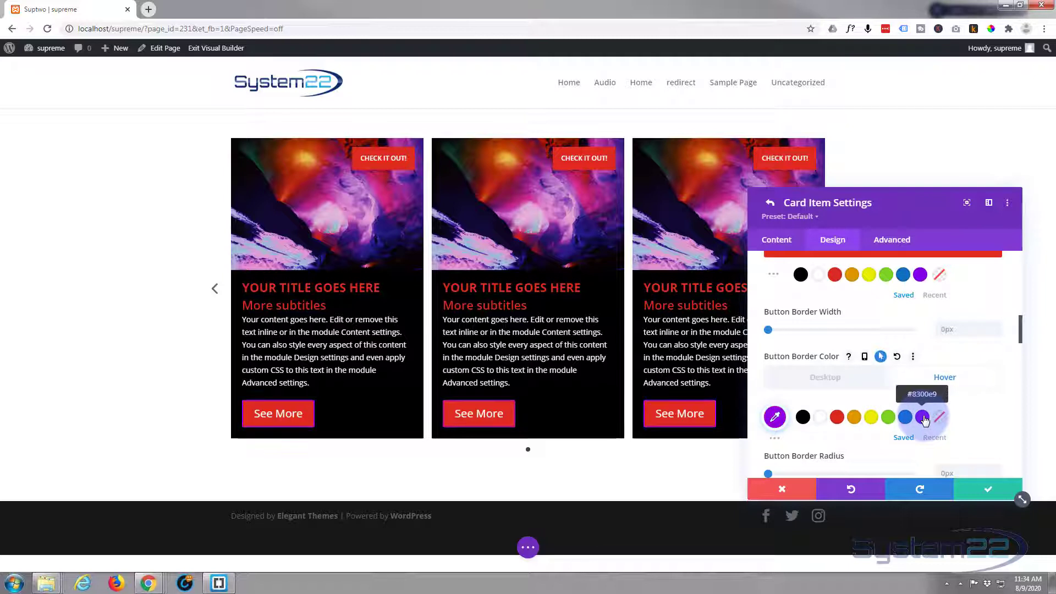
{"action": "left_click", "coordinate": [922, 417]}
{"action": "scroll", "coordinate": [879, 405], "scroll_direction": "up", "scroll_amount": 3}
{"action": "mouse_move", "coordinate": [856, 291]}
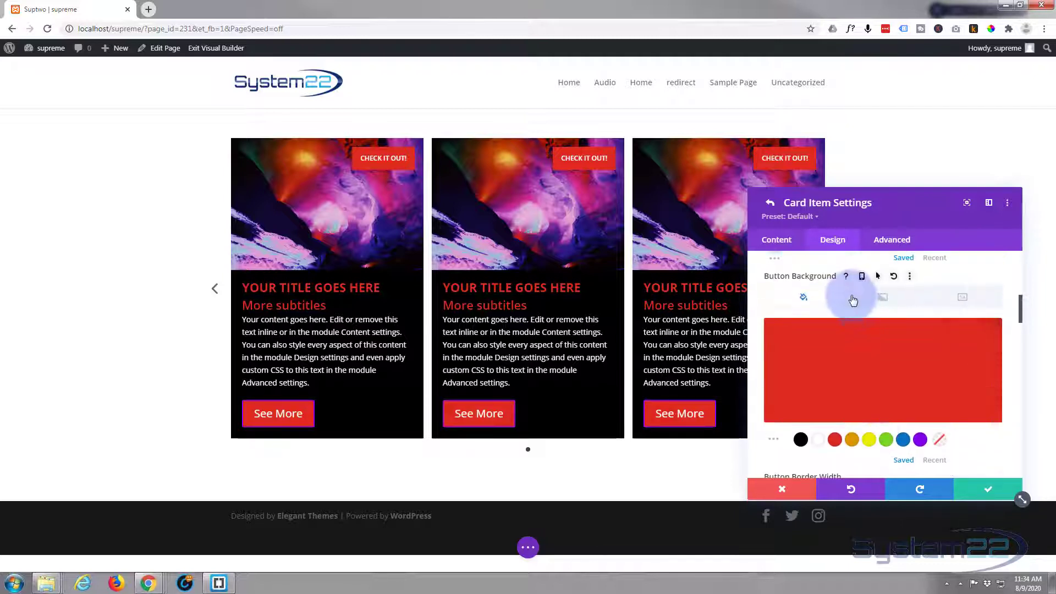
{"action": "left_click", "coordinate": [879, 277]}
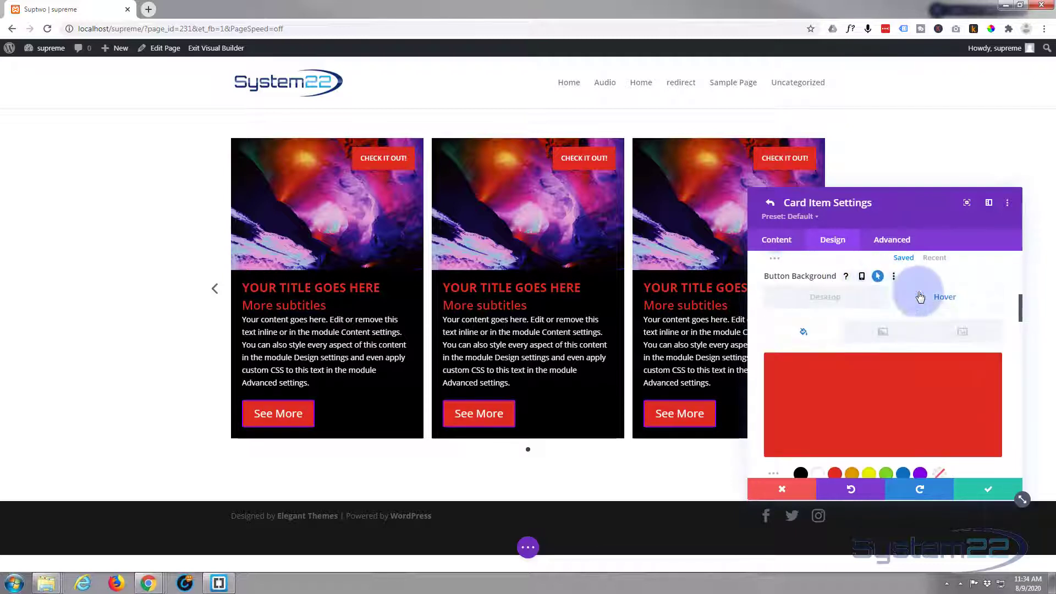
{"action": "scroll", "coordinate": [915, 337], "scroll_direction": "down", "scroll_amount": 2}
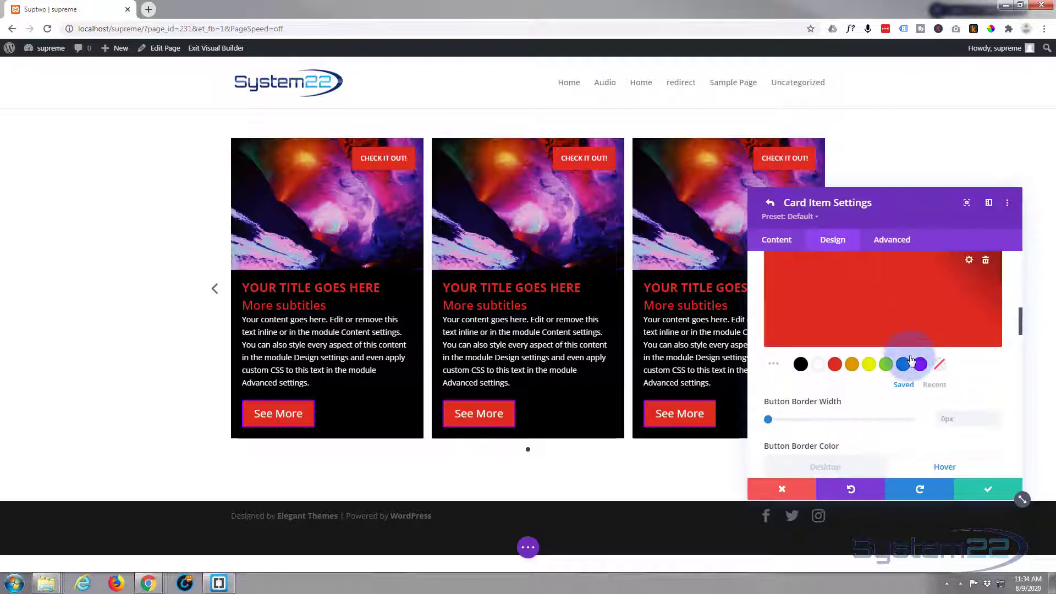
{"action": "left_click", "coordinate": [919, 364]}
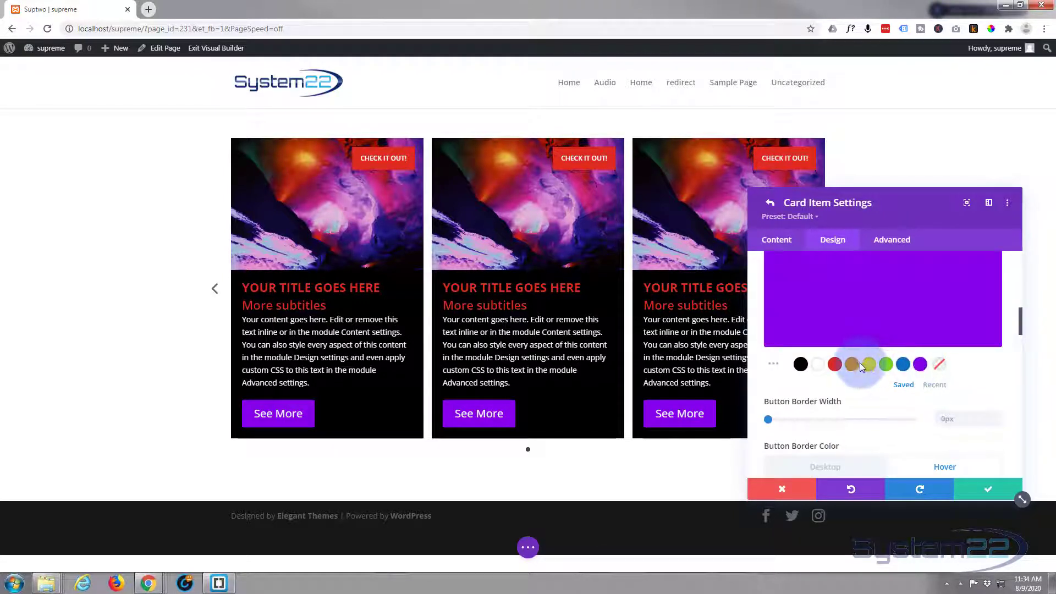
{"action": "scroll", "coordinate": [859, 362], "scroll_direction": "up", "scroll_amount": 2}
{"action": "left_click", "coordinate": [815, 302]}
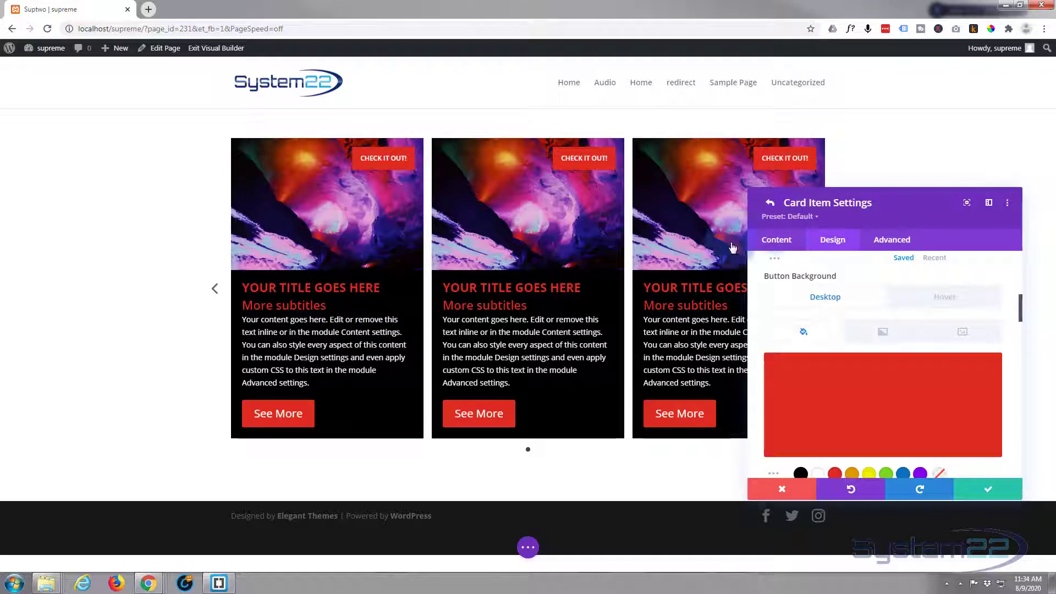
- Set Show Button Icon to No and save the card item
{"action": "scroll", "coordinate": [834, 313], "scroll_direction": "down", "scroll_amount": 4}
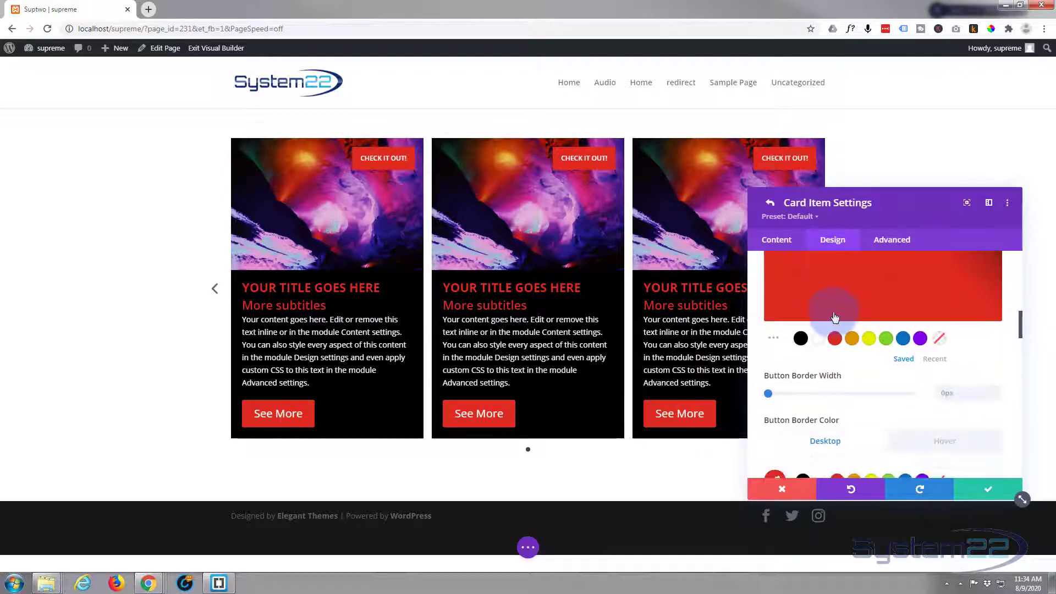
{"action": "scroll", "coordinate": [834, 318], "scroll_direction": "down", "scroll_amount": 5}
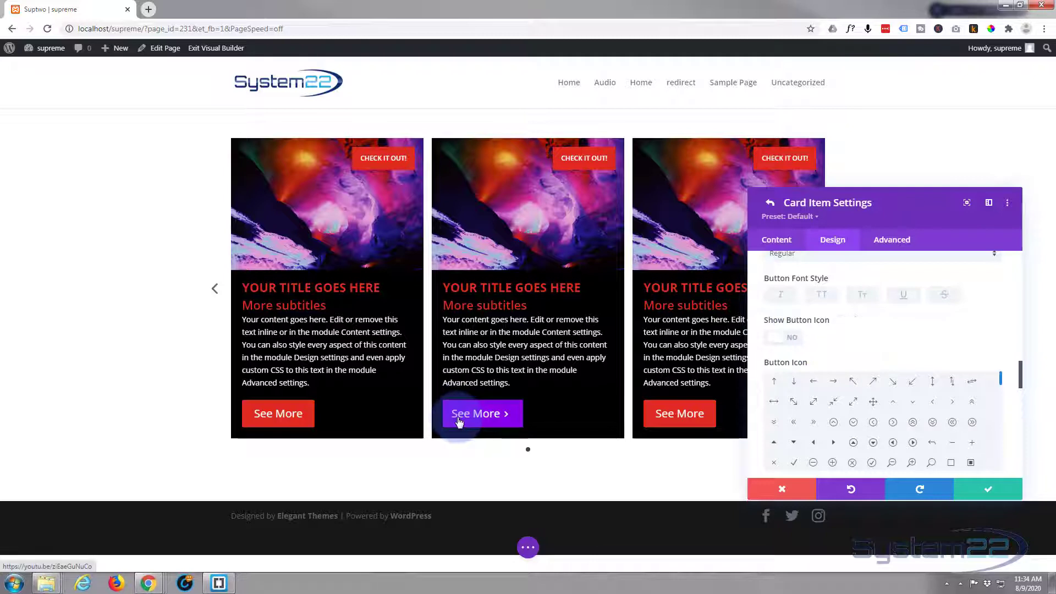
{"action": "left_click", "coordinate": [792, 338]}
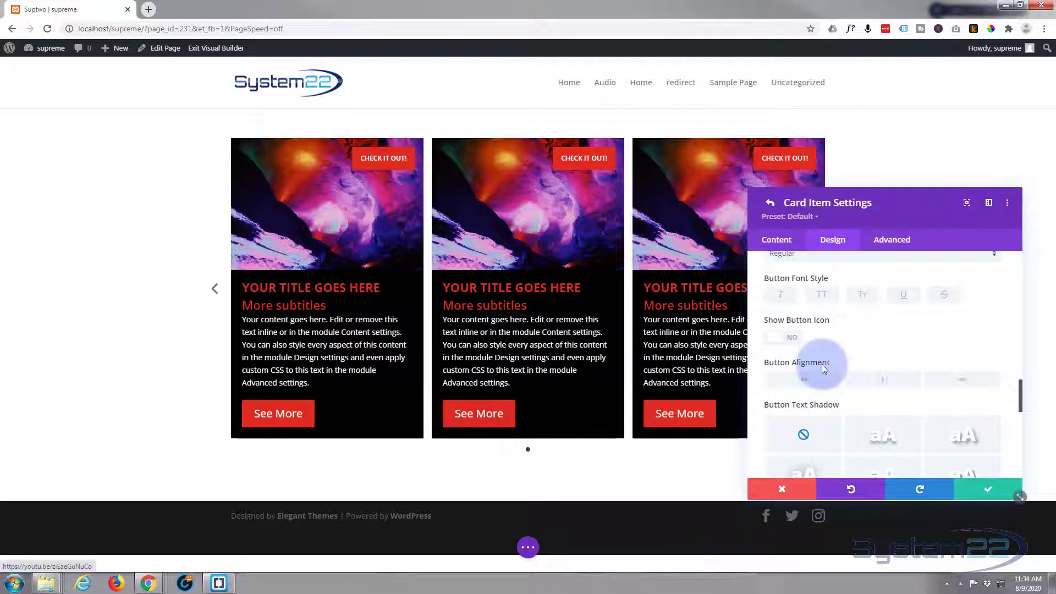
{"action": "scroll", "coordinate": [823, 365], "scroll_direction": "down", "scroll_amount": 8}
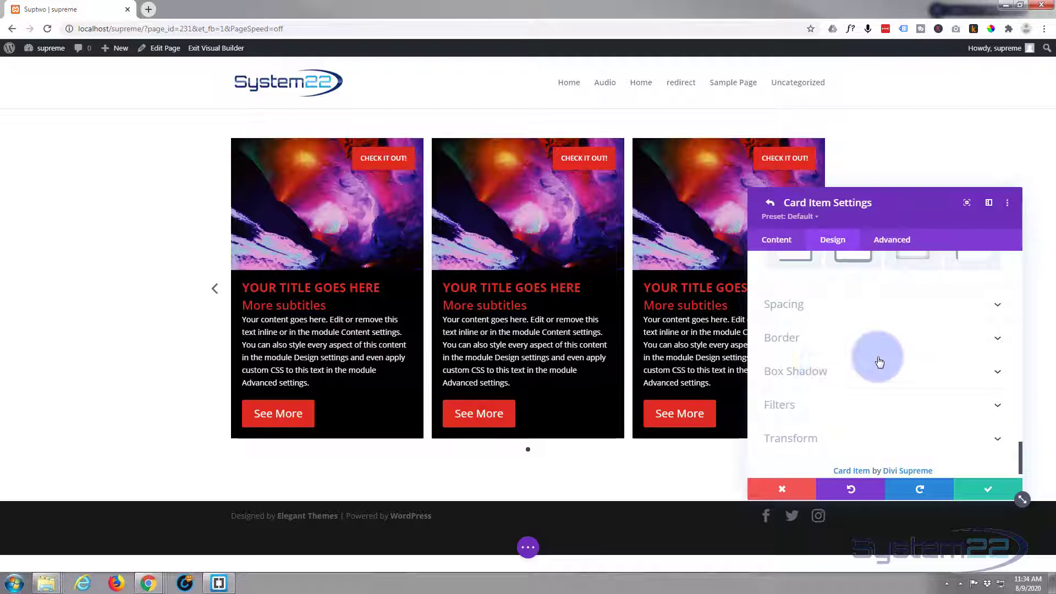
{"action": "scroll", "coordinate": [880, 361], "scroll_direction": "down", "scroll_amount": 1}
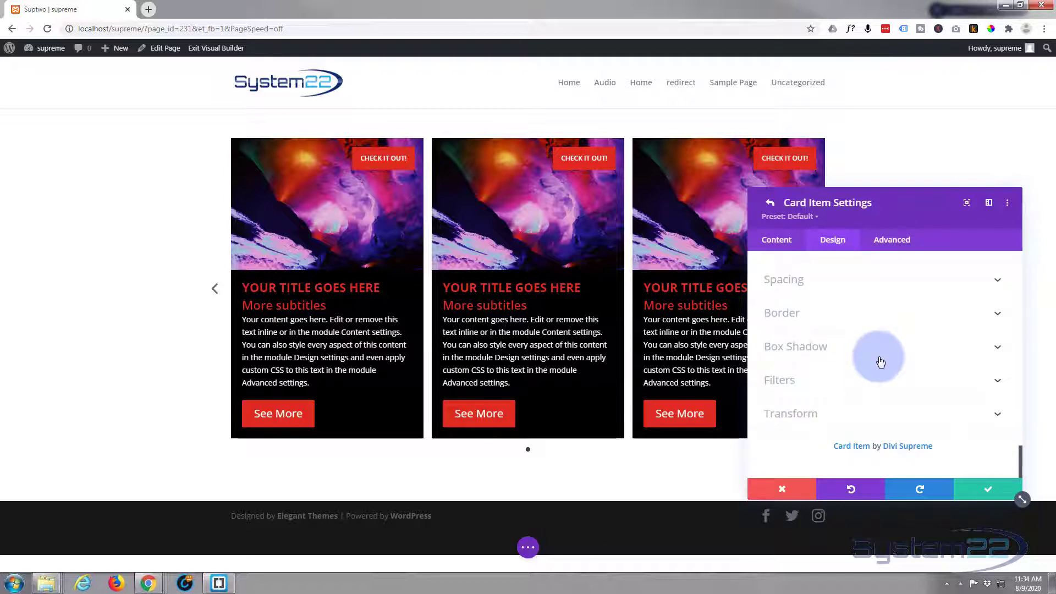
{"action": "left_click", "coordinate": [990, 491]}
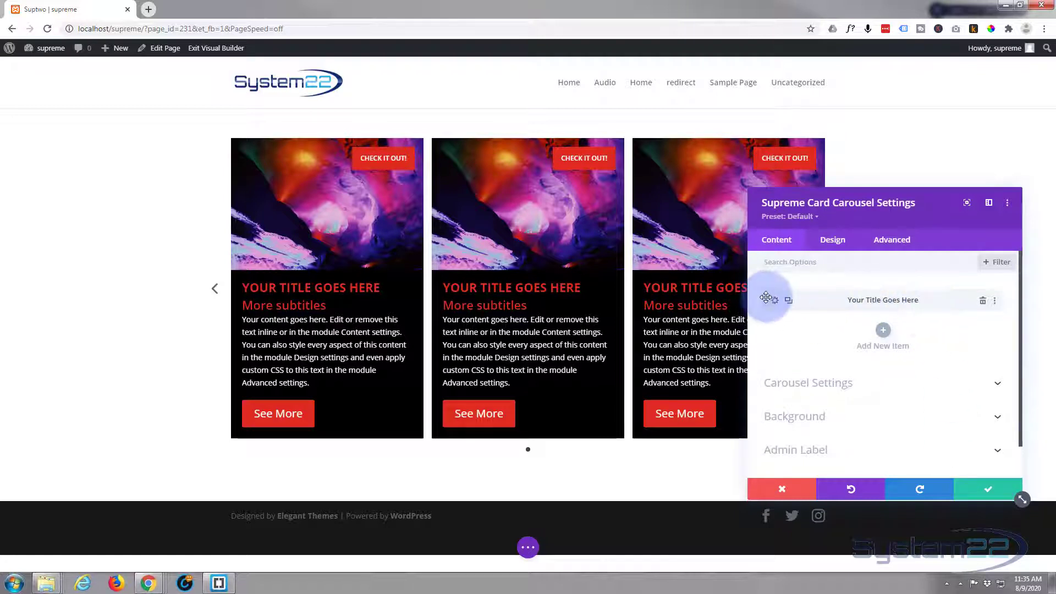
- Set the carousel's Carousel Effect to Cube under Carousel Settings
{"action": "left_click", "coordinate": [774, 302]}
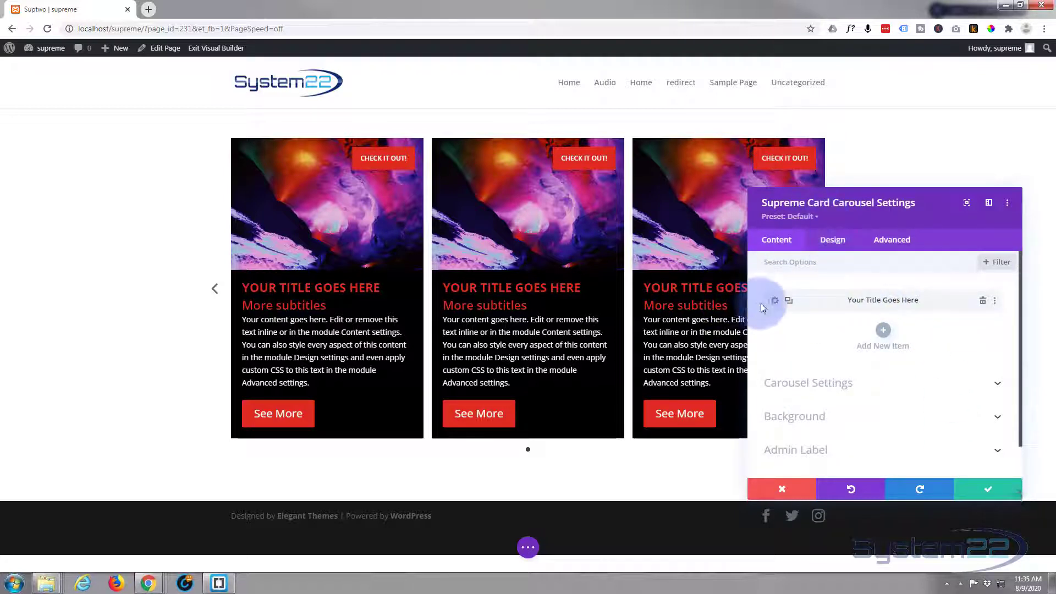
{"action": "left_click", "coordinate": [825, 244]}
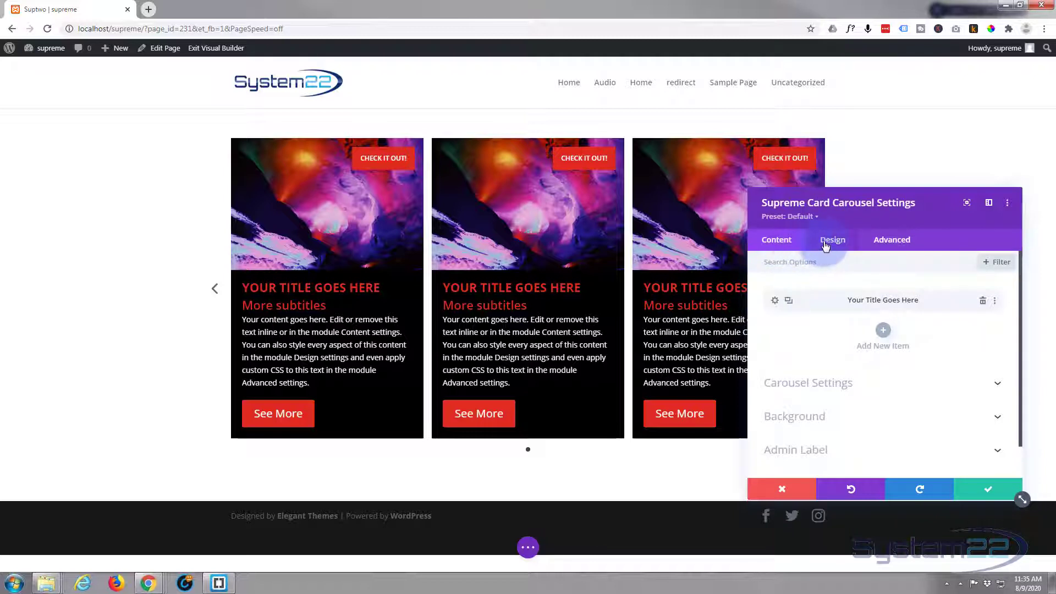
{"action": "left_click", "coordinate": [877, 383]}
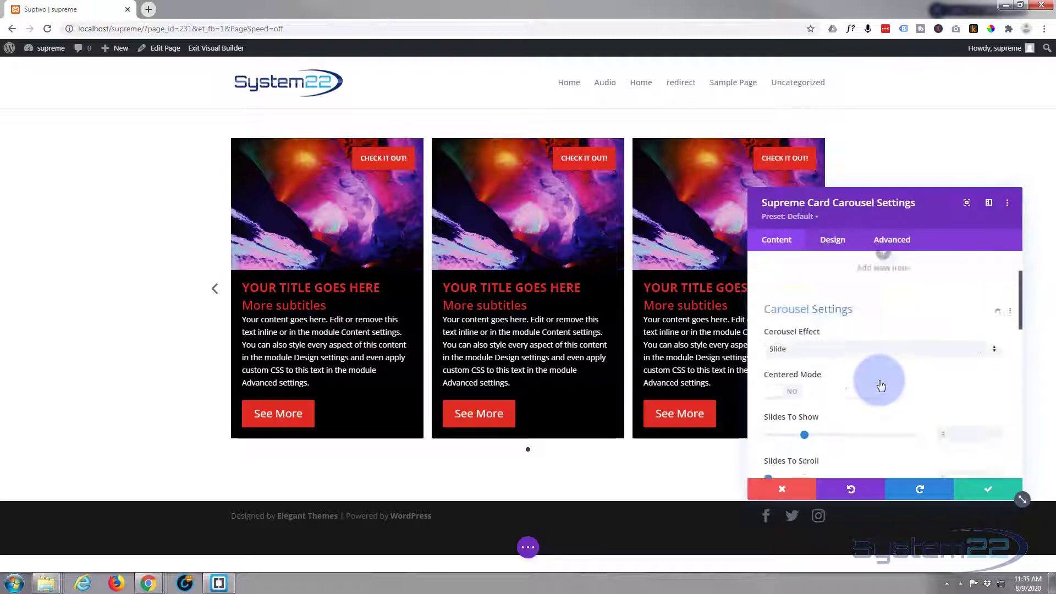
{"action": "left_click", "coordinate": [773, 244]}
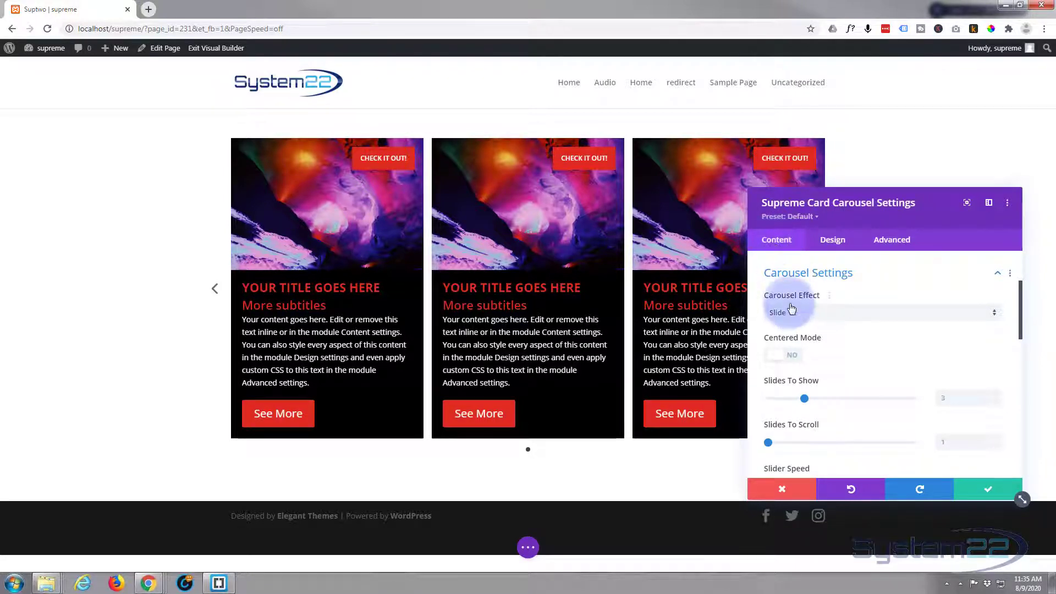
{"action": "left_click", "coordinate": [824, 316]}
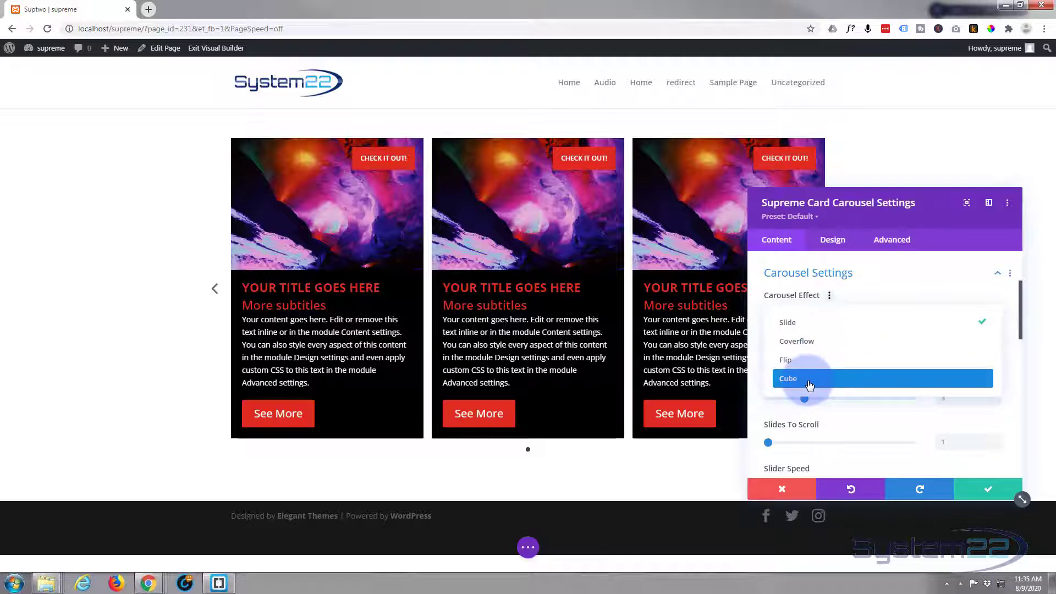
{"action": "left_click", "coordinate": [809, 379]}
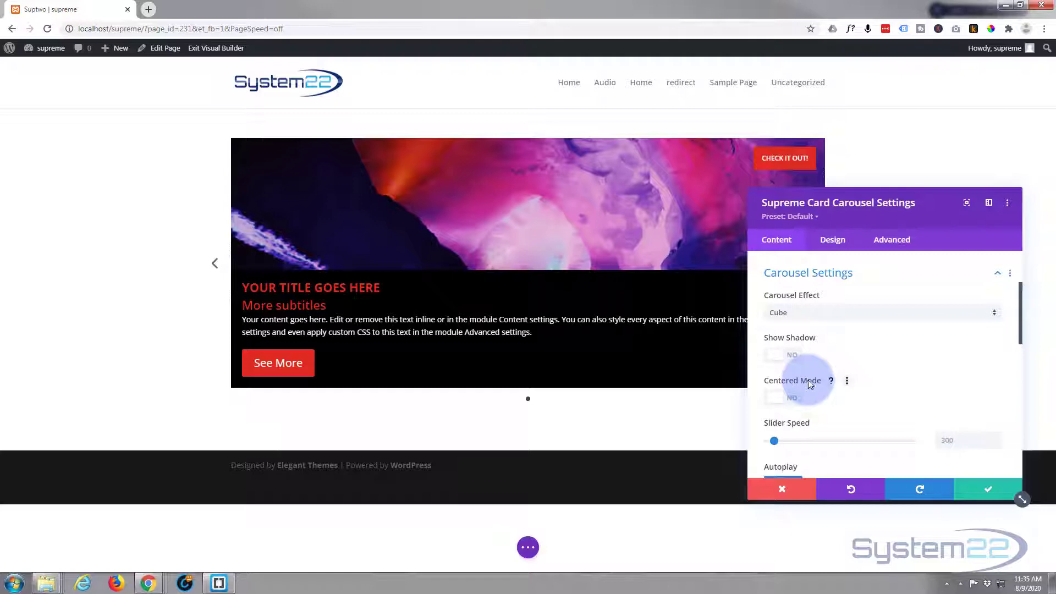
- Set Slider Speed to 951 and turn Pause on Hover to YES
{"action": "scroll", "coordinate": [862, 368], "scroll_direction": "down", "scroll_amount": 1}
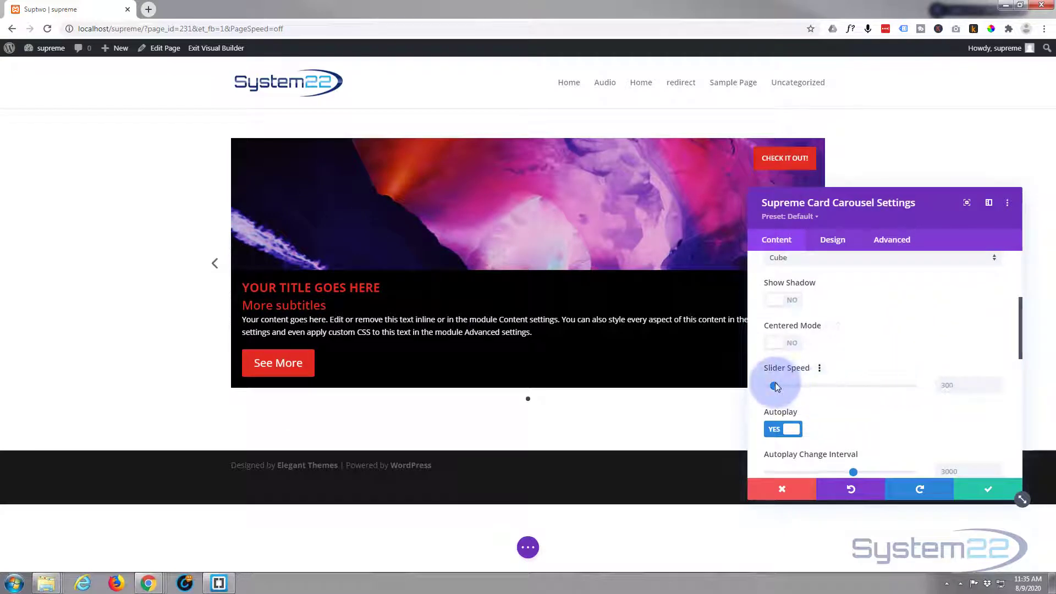
{"action": "mouse_move", "coordinate": [774, 385]}
{"action": "left_mouse_down"}
{"action": "mouse_move", "coordinate": [829, 392]}
{"action": "mouse_move", "coordinate": [793, 390]}
{"action": "left_mouse_up"}
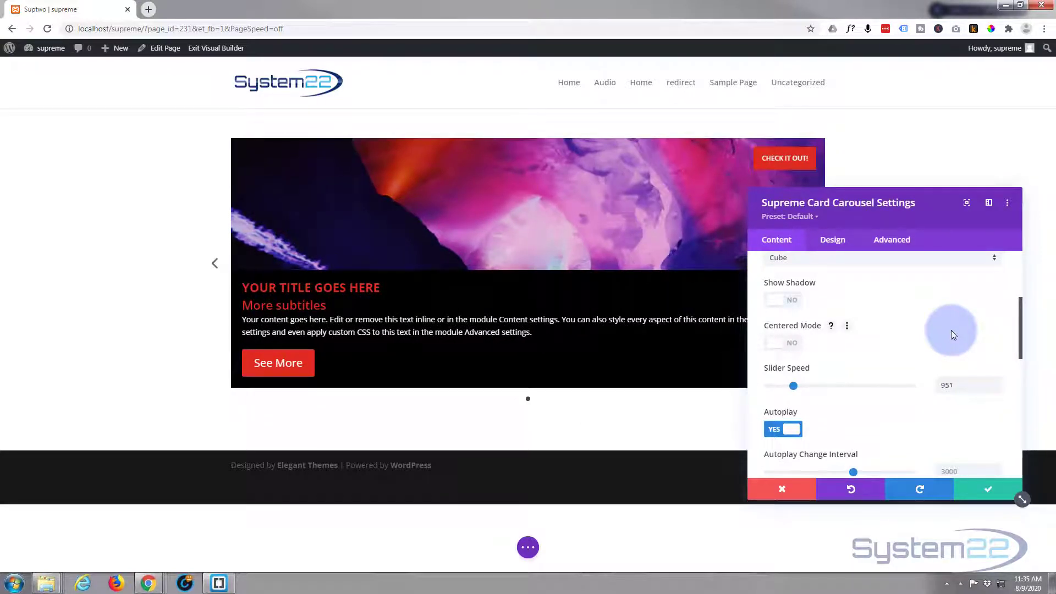
{"action": "scroll", "coordinate": [877, 332], "scroll_direction": "down", "scroll_amount": 2}
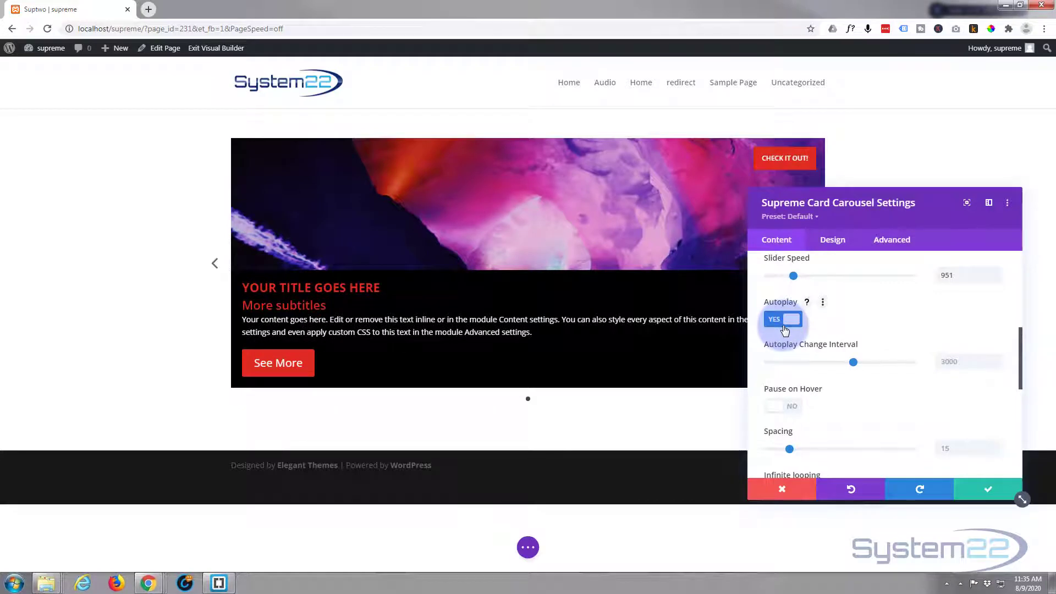
{"action": "left_click", "coordinate": [945, 374]}
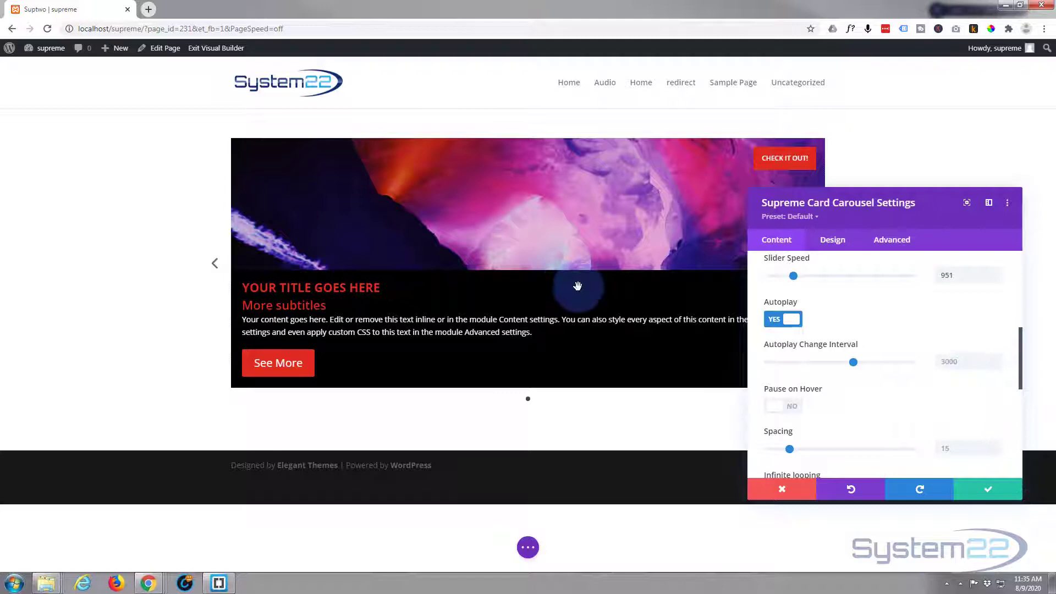
{"action": "scroll", "coordinate": [878, 336], "scroll_direction": "down", "scroll_amount": 2}
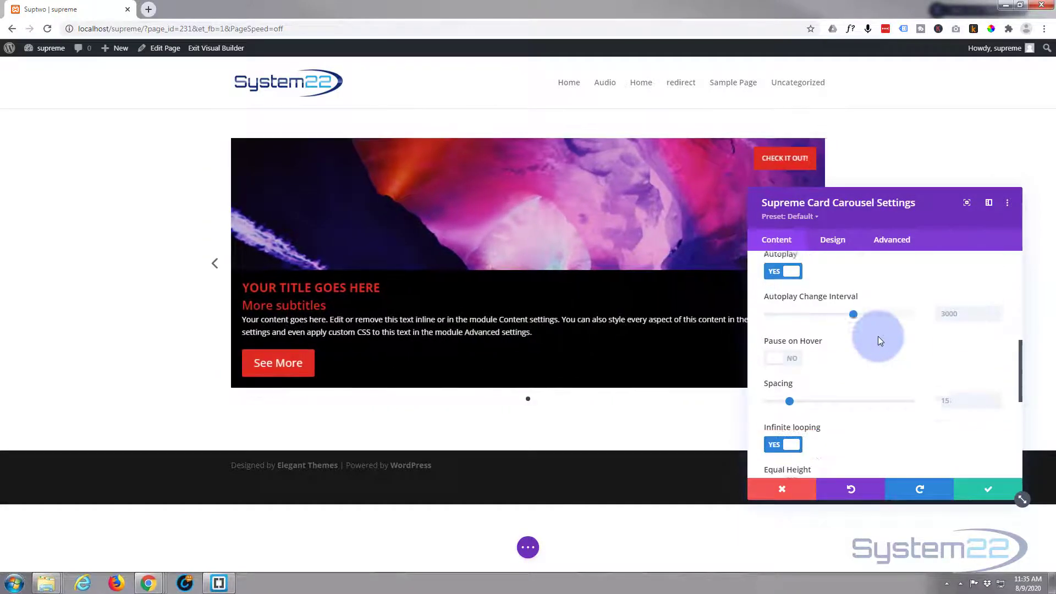
{"action": "left_click", "coordinate": [790, 356]}
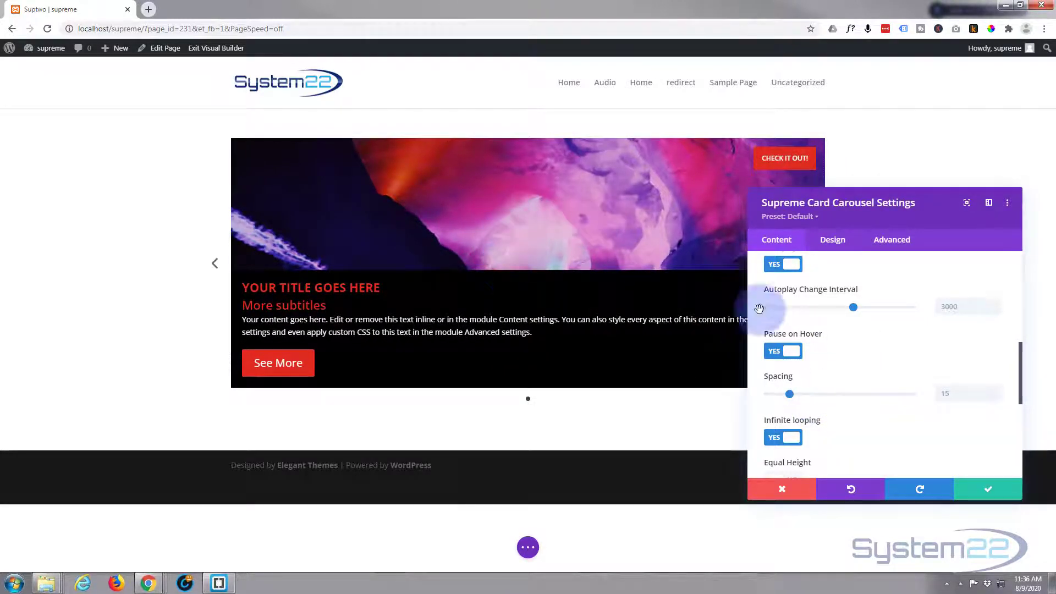
{"action": "scroll", "coordinate": [857, 355], "scroll_direction": "down", "scroll_amount": 2}
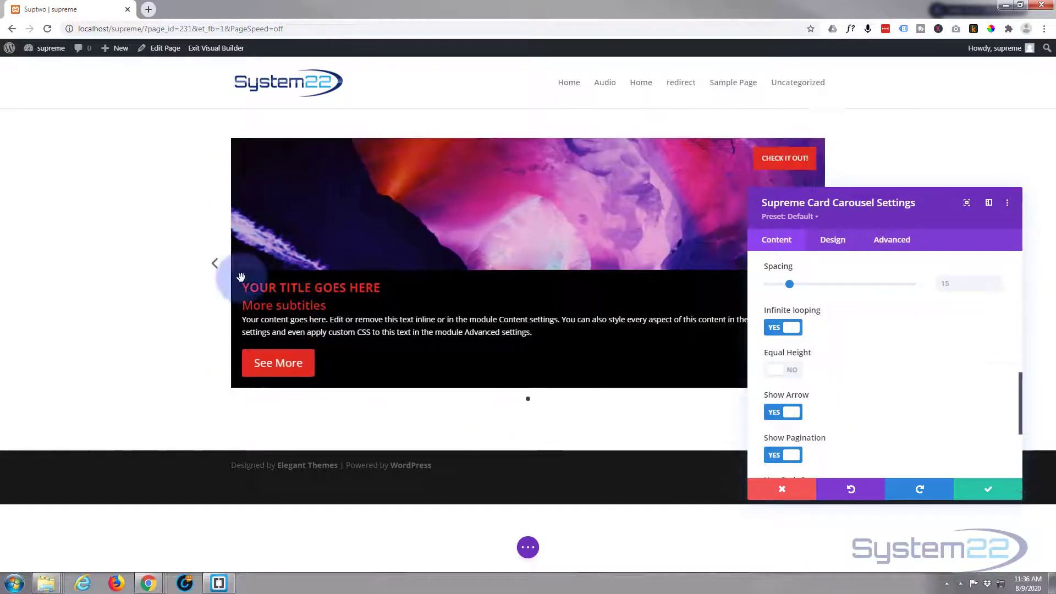
{"action": "scroll", "coordinate": [825, 391], "scroll_direction": "down", "scroll_amount": 1}
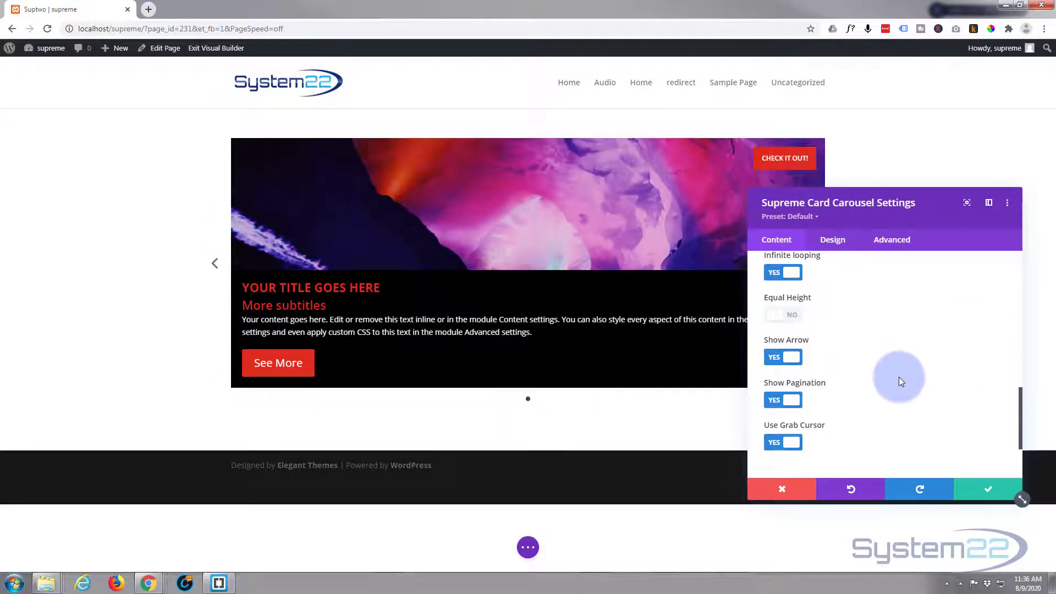
{"action": "scroll", "coordinate": [895, 368], "scroll_direction": "down", "scroll_amount": 1}
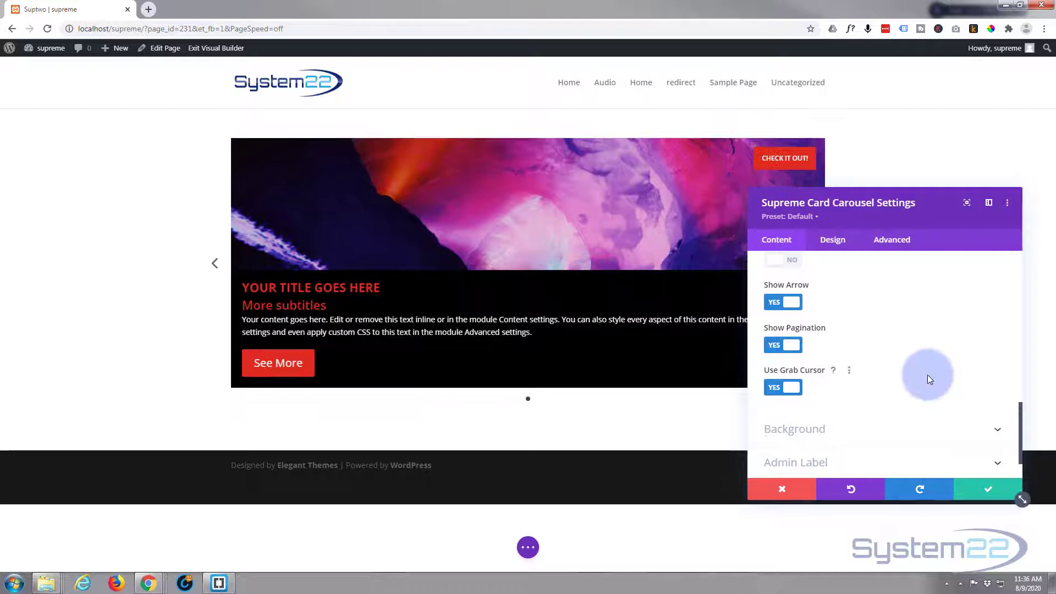
{"action": "scroll", "coordinate": [927, 379], "scroll_direction": "down", "scroll_amount": 1}
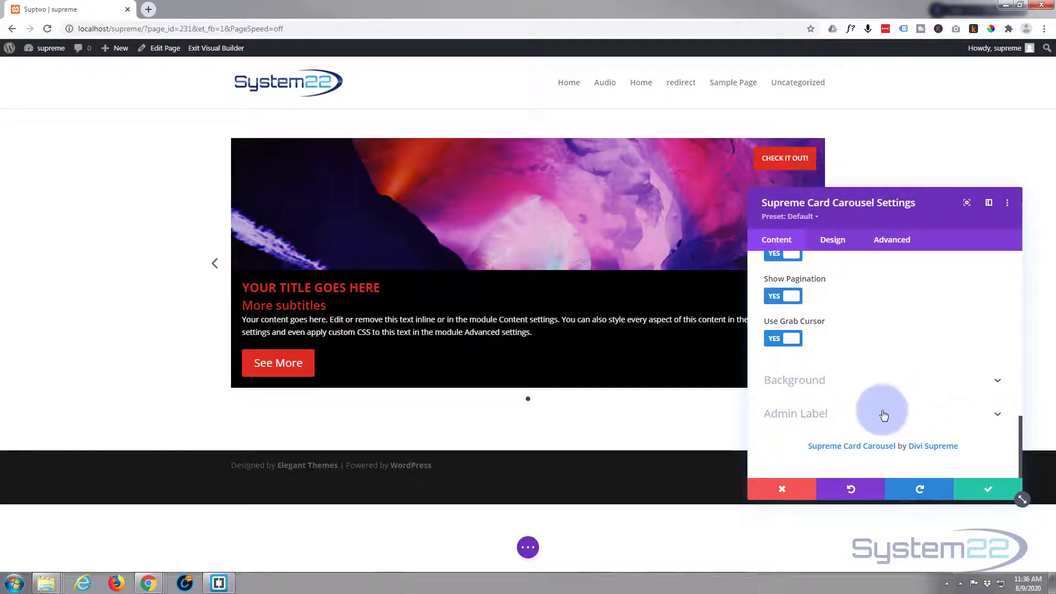
- Expand the Design tab's Layout & Alignment section and dock the settings panel right
{"action": "left_click", "coordinate": [839, 246]}
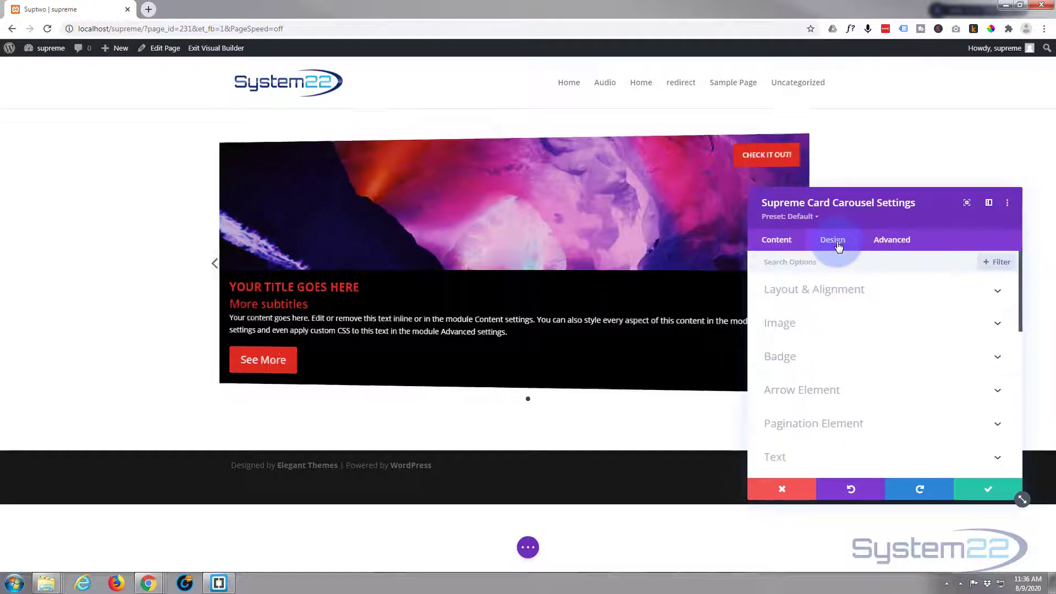
{"action": "left_click", "coordinate": [902, 294]}
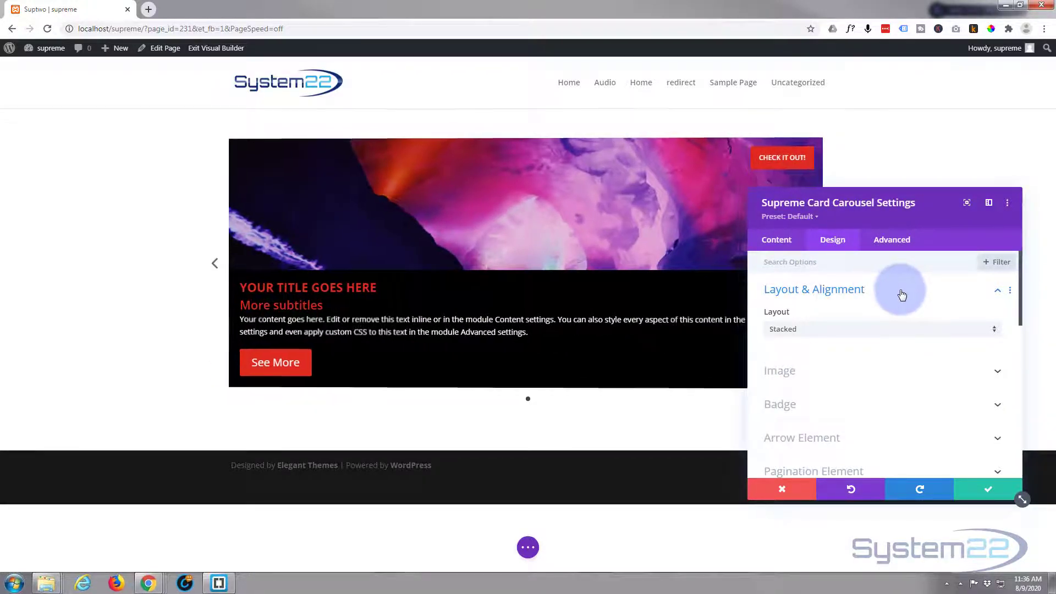
{"action": "left_click_drag", "start_coordinate": [930, 209], "coordinate": [965, 209]}
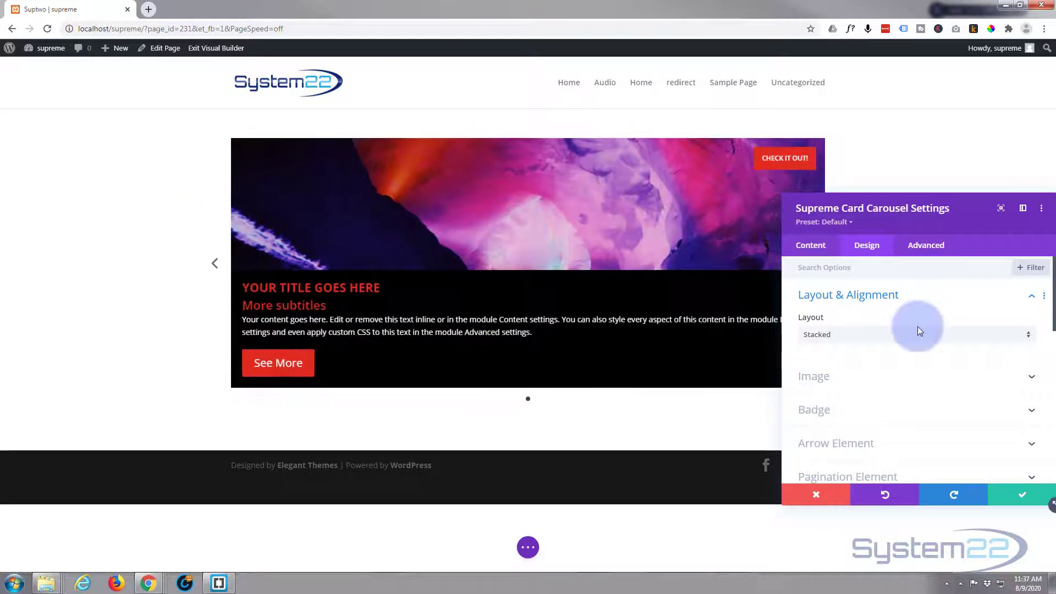
- Try the Inline layout with the image on the right, then revert to Stacked
{"action": "left_click", "coordinate": [916, 335]}
{"action": "left_click", "coordinate": [849, 363]}
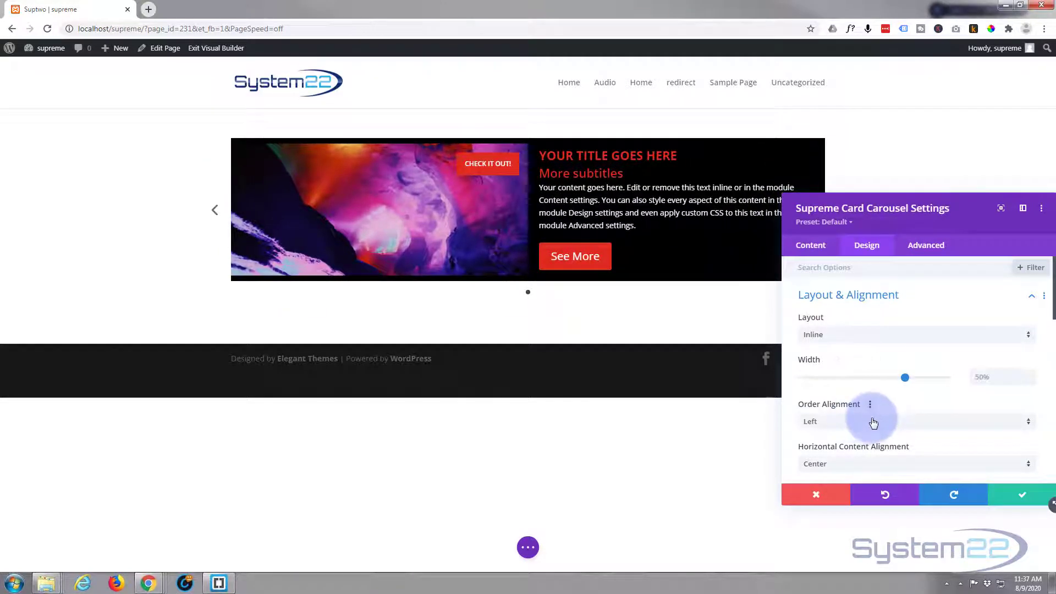
{"action": "left_click", "coordinate": [871, 421]}
{"action": "left_click", "coordinate": [864, 451]}
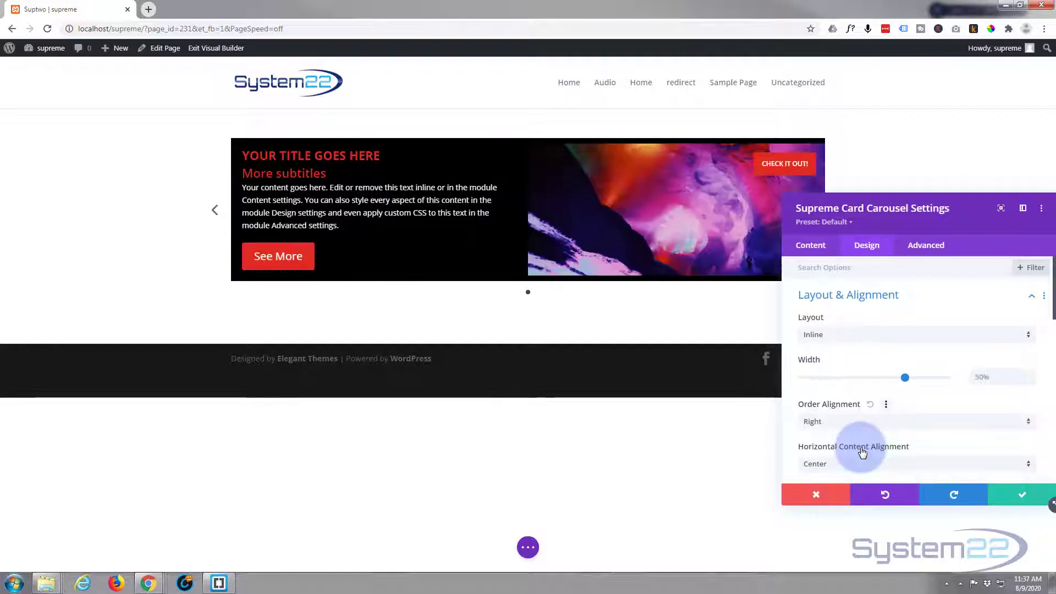
{"action": "left_click", "coordinate": [863, 428]}
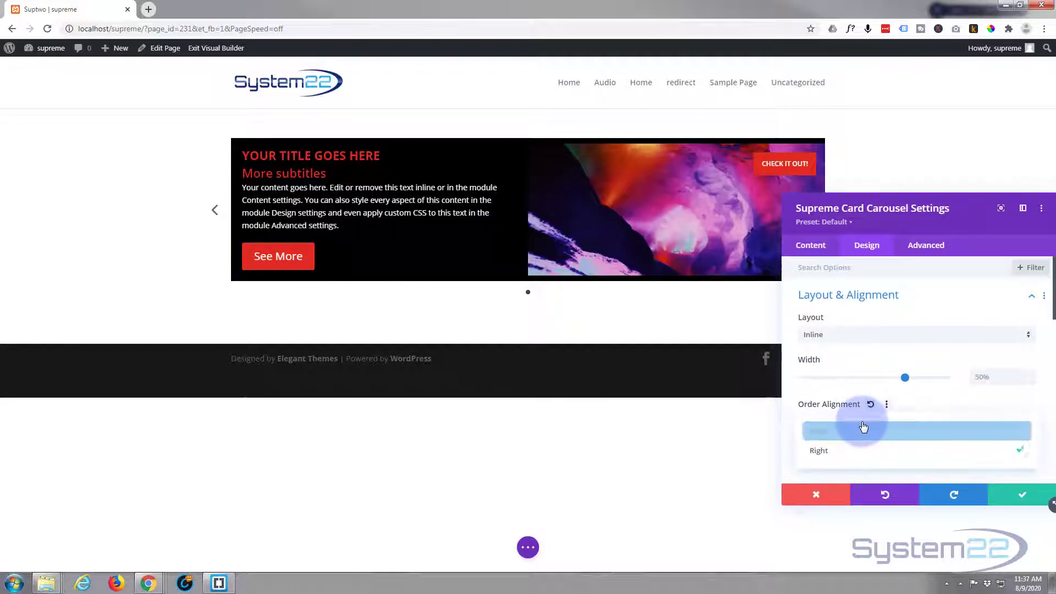
{"action": "left_click", "coordinate": [856, 447]}
{"action": "left_click", "coordinate": [856, 333]}
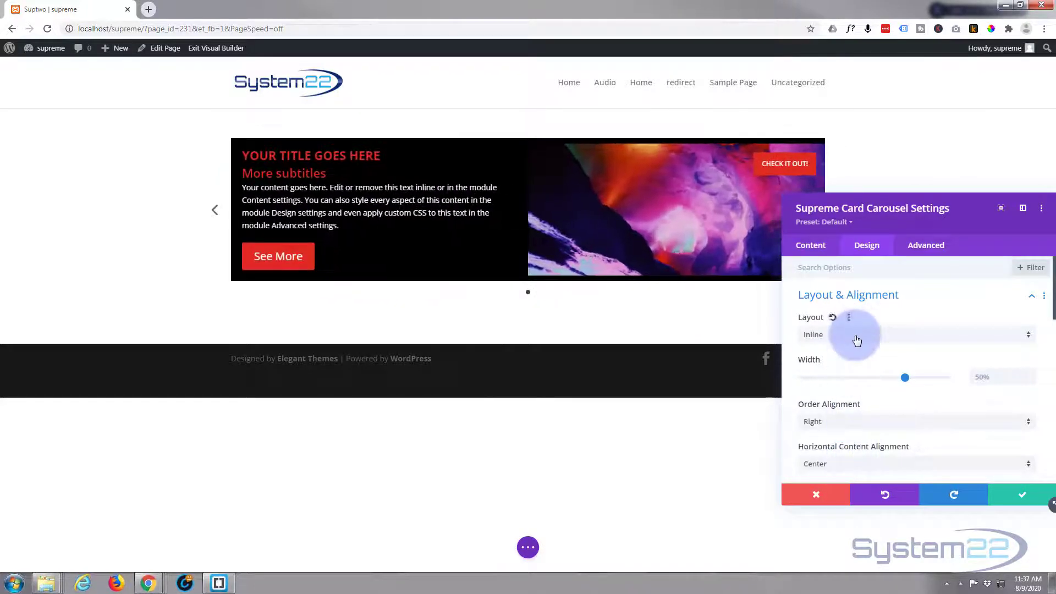
{"action": "left_click", "coordinate": [850, 344]}
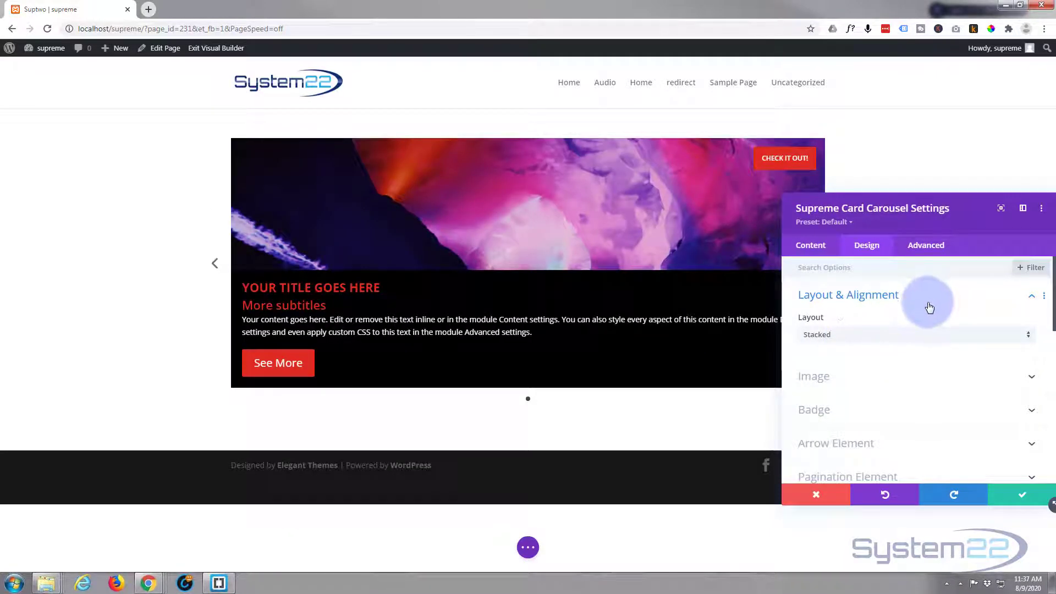
{"action": "scroll", "coordinate": [908, 322], "scroll_direction": "down", "scroll_amount": 1}
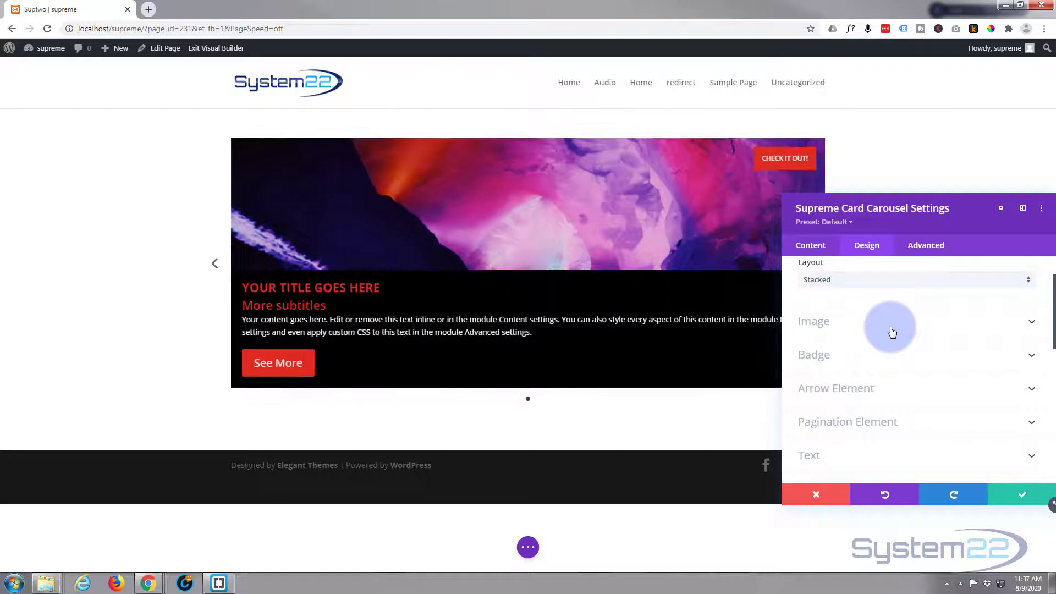
- Review the Image and Badge design options, then return to the Content tab
{"action": "left_click", "coordinate": [893, 329]}
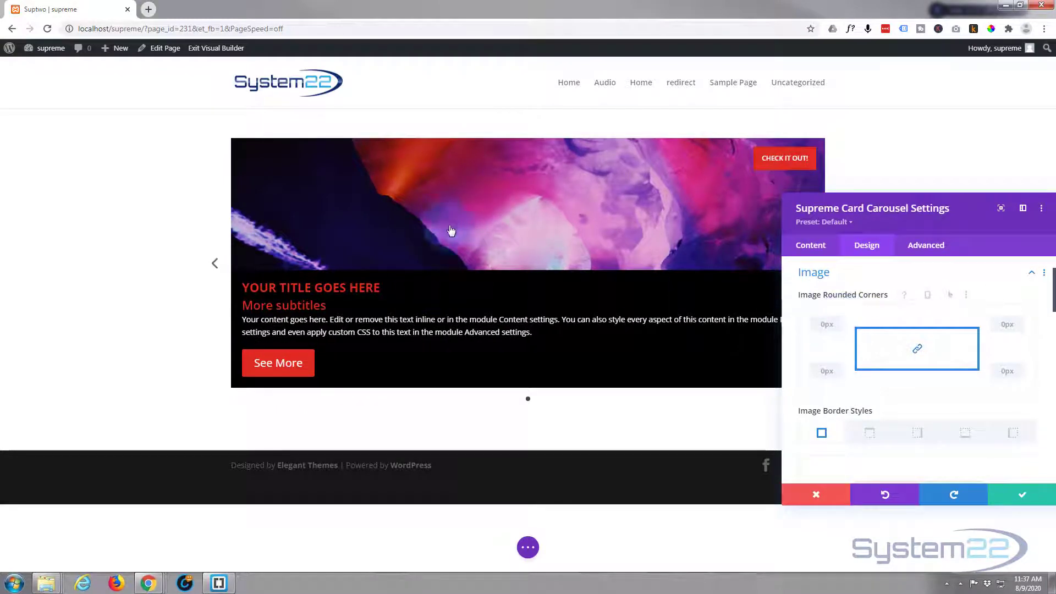
{"action": "scroll", "coordinate": [873, 359], "scroll_direction": "down", "scroll_amount": 2}
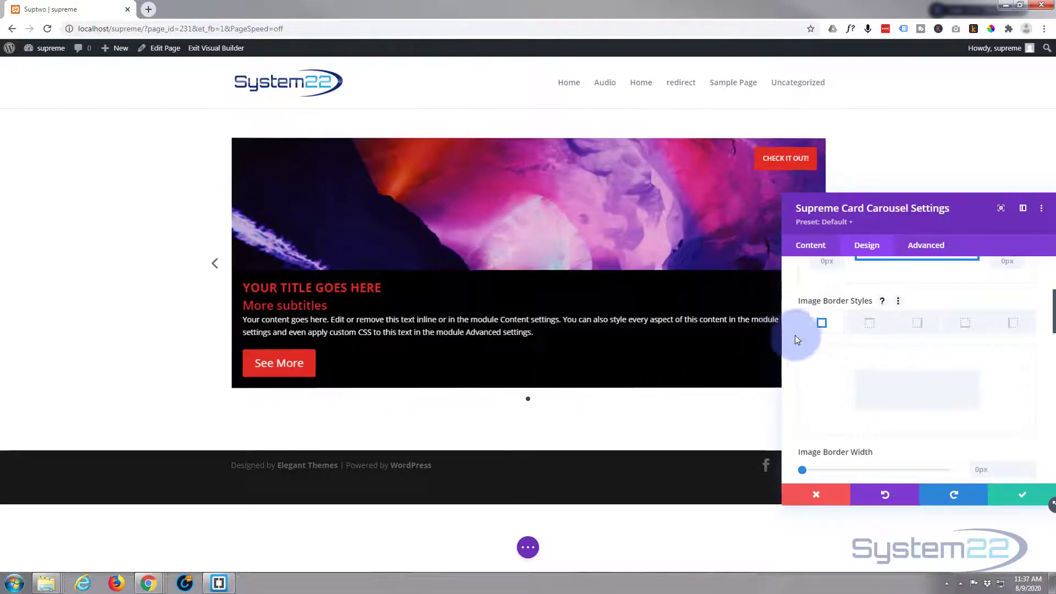
{"action": "scroll", "coordinate": [833, 350], "scroll_direction": "down", "scroll_amount": 4}
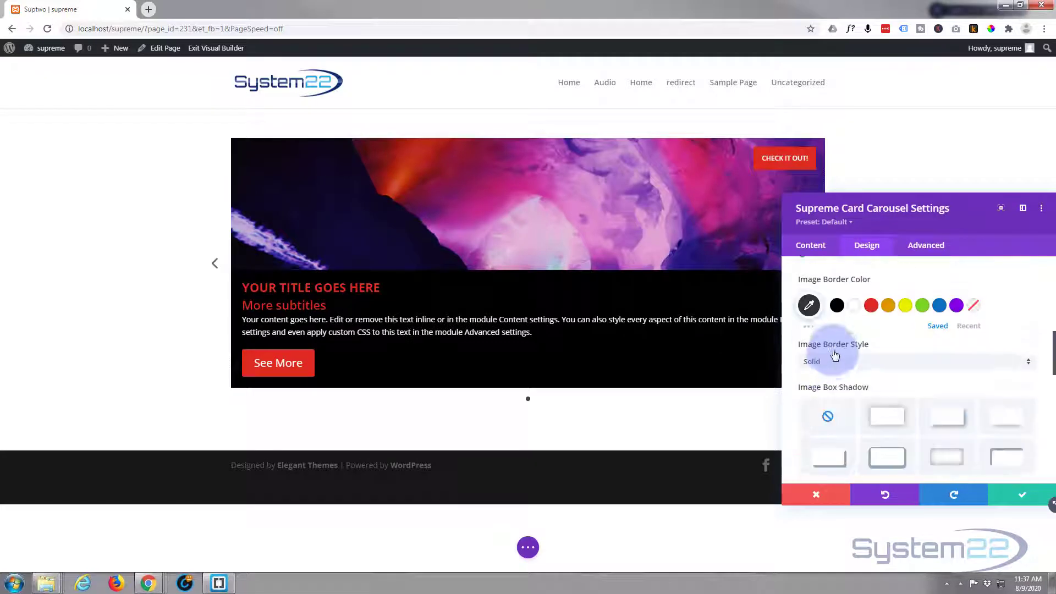
{"action": "scroll", "coordinate": [891, 389], "scroll_direction": "down", "scroll_amount": 3}
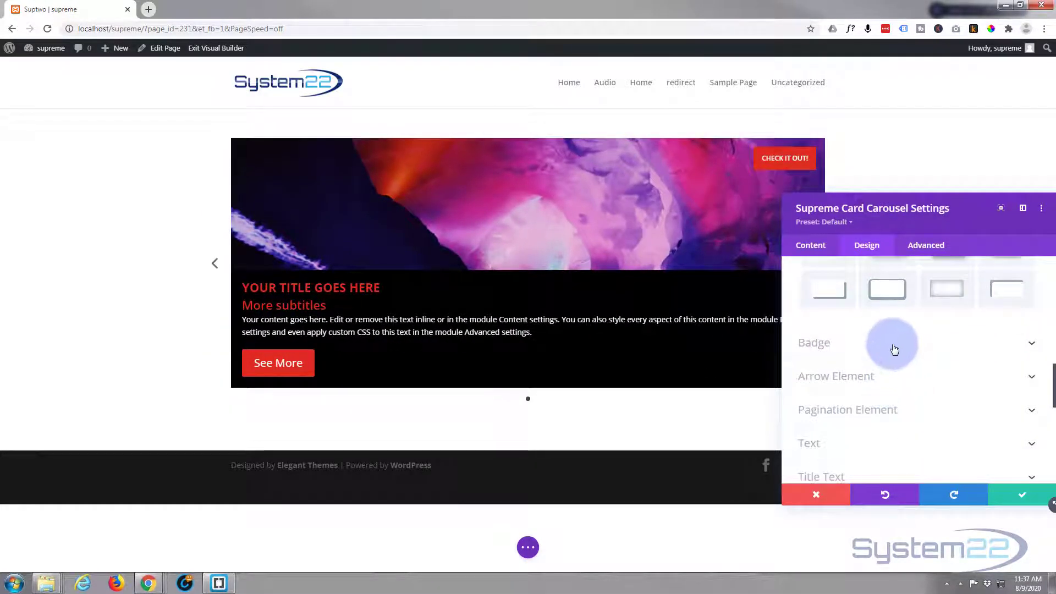
{"action": "left_click", "coordinate": [898, 343]}
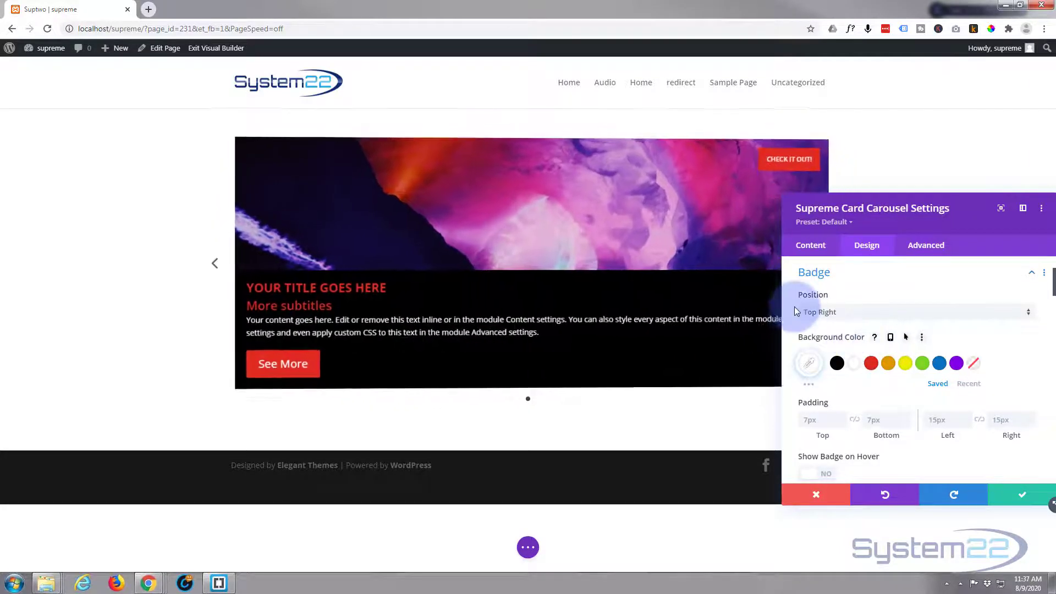
{"action": "scroll", "coordinate": [885, 357], "scroll_direction": "down", "scroll_amount": 3}
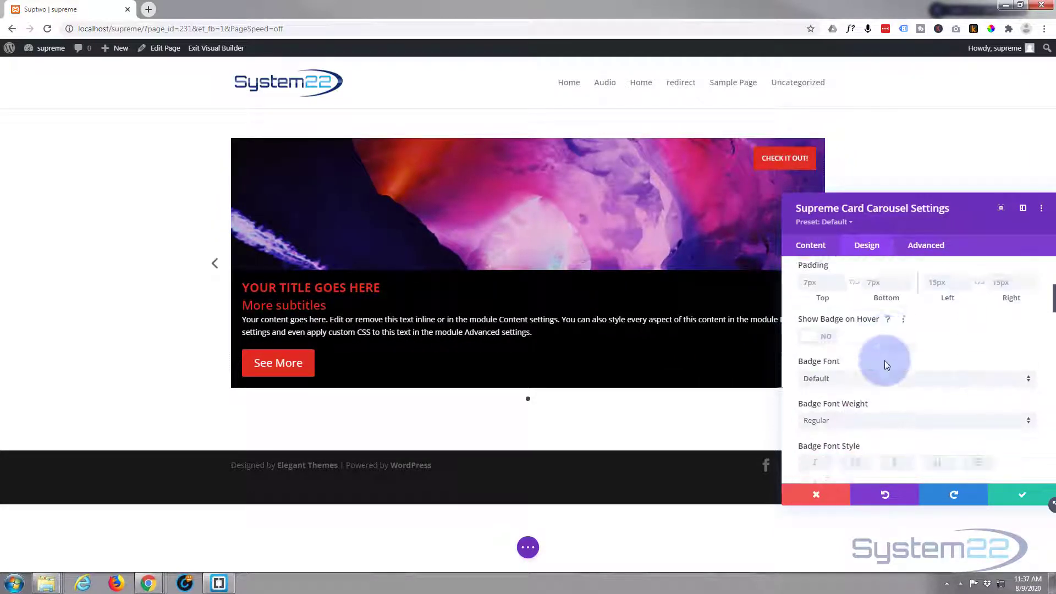
{"action": "scroll", "coordinate": [886, 364], "scroll_direction": "down", "scroll_amount": 5}
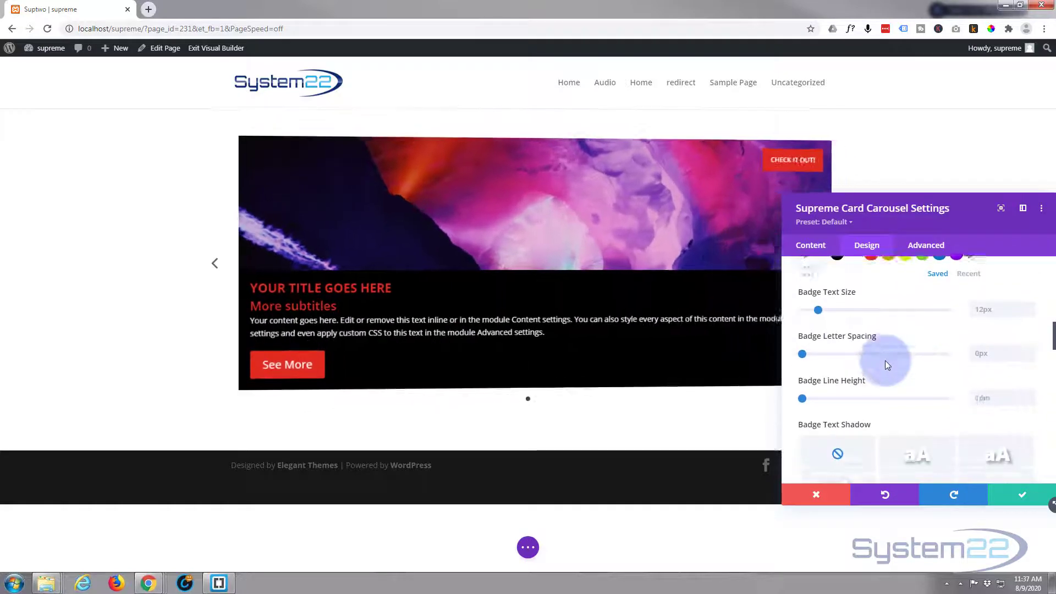
{"action": "scroll", "coordinate": [887, 365], "scroll_direction": "down", "scroll_amount": 10}
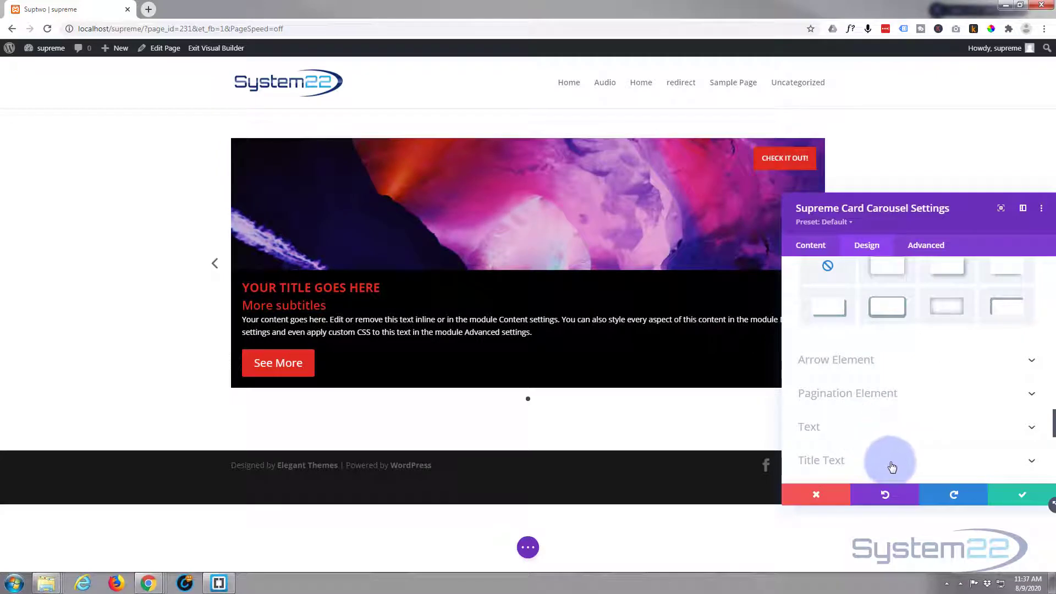
{"action": "scroll", "coordinate": [896, 459], "scroll_direction": "up", "scroll_amount": 10}
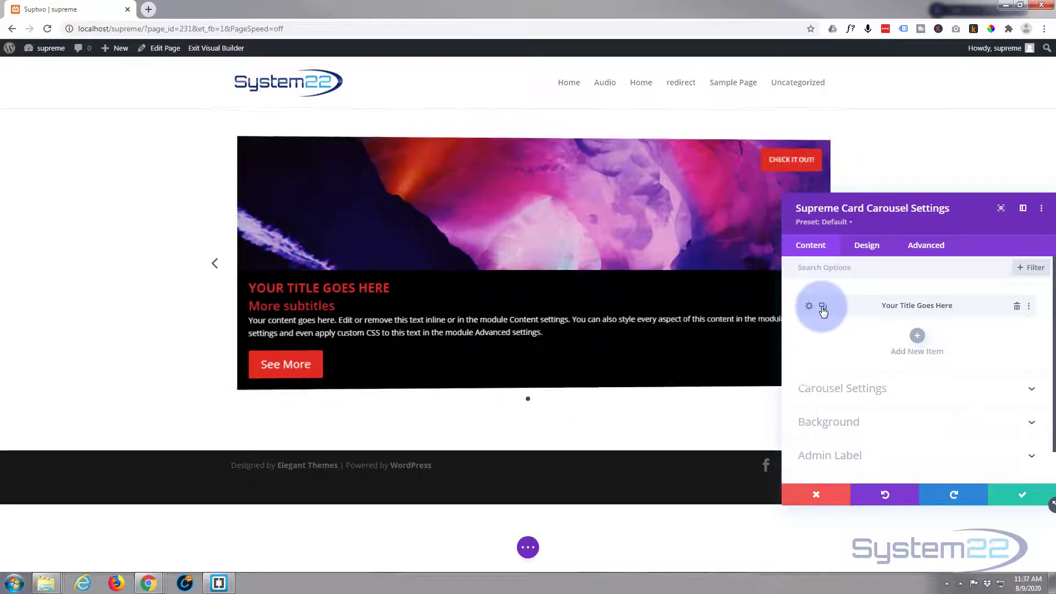
- Duplicate the card item three times to make four cards
{"action": "left_click", "coordinate": [823, 311]}
{"action": "left_click", "coordinate": [824, 311]}
{"action": "left_click", "coordinate": [824, 311]}
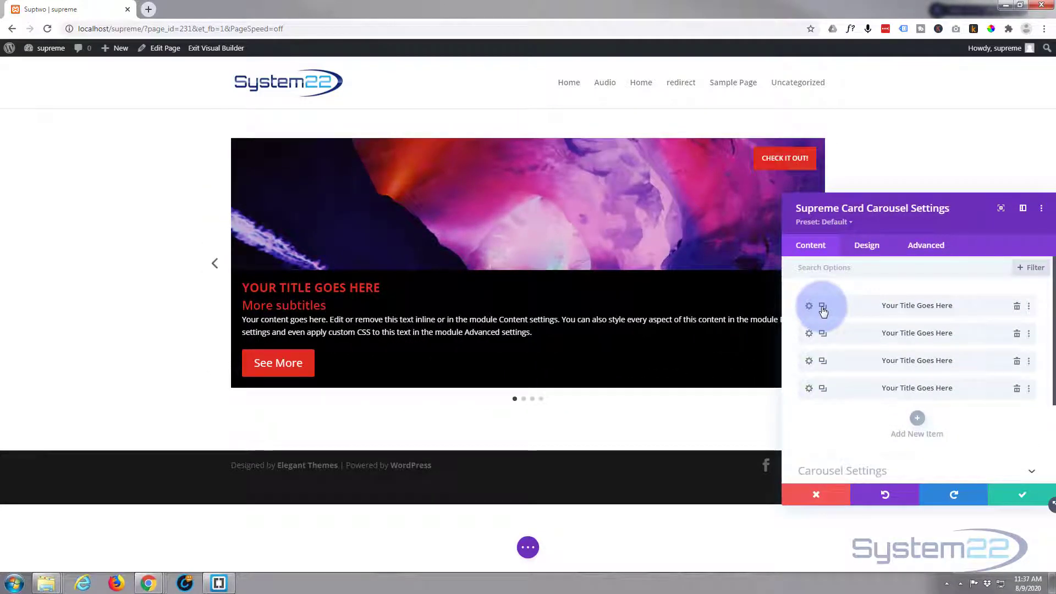
{"action": "left_click", "coordinate": [879, 337]}
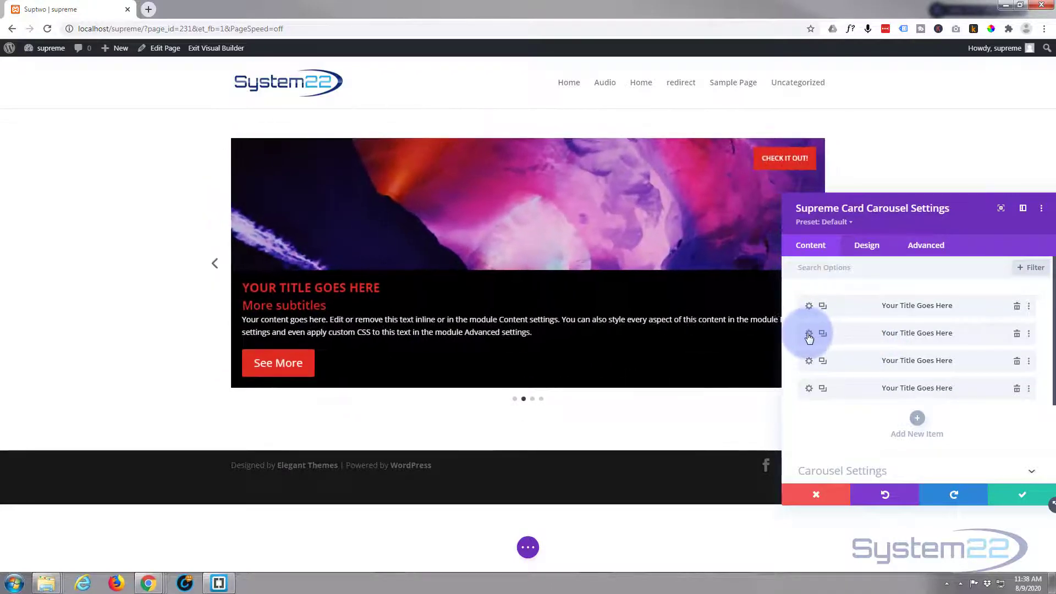
- Give the second card the blue abstract image and save it
{"action": "left_click", "coordinate": [810, 334]}
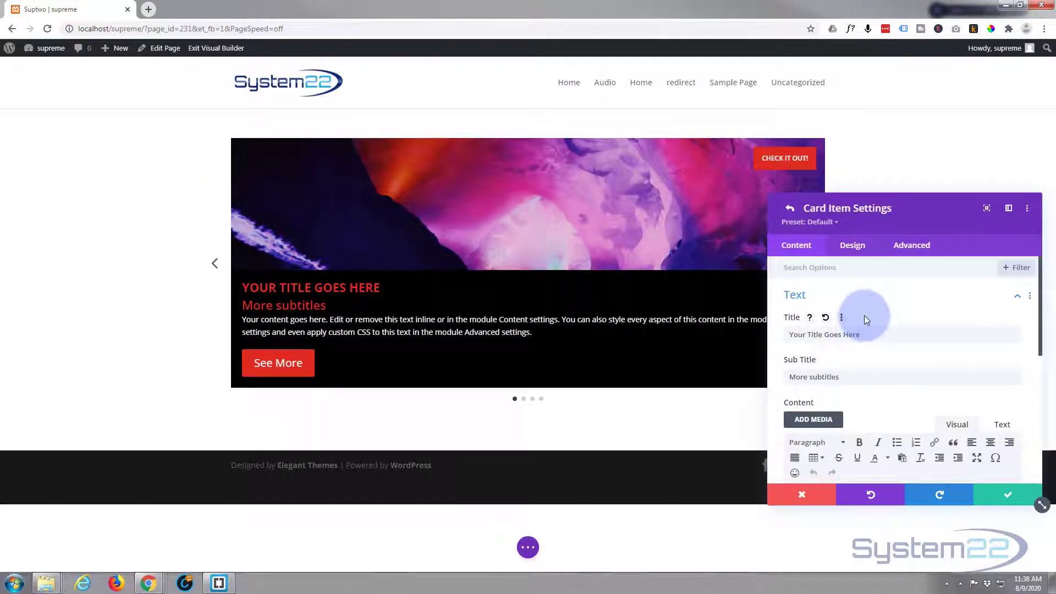
{"action": "scroll", "coordinate": [864, 316], "scroll_direction": "down", "scroll_amount": 4}
{"action": "scroll", "coordinate": [868, 321], "scroll_direction": "down", "scroll_amount": 3}
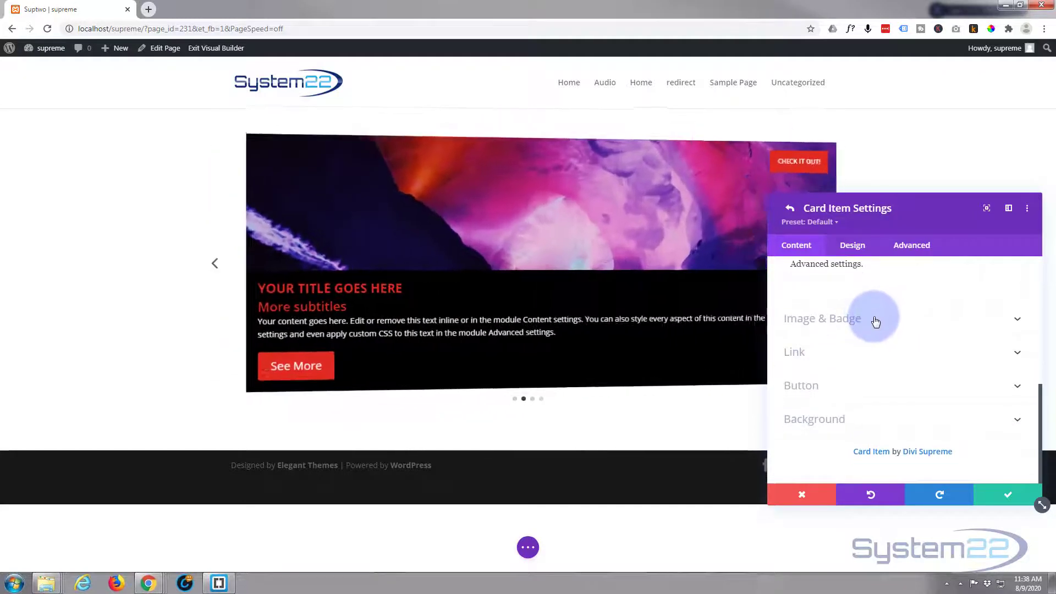
{"action": "left_click", "coordinate": [873, 317]}
{"action": "left_click", "coordinate": [907, 353]}
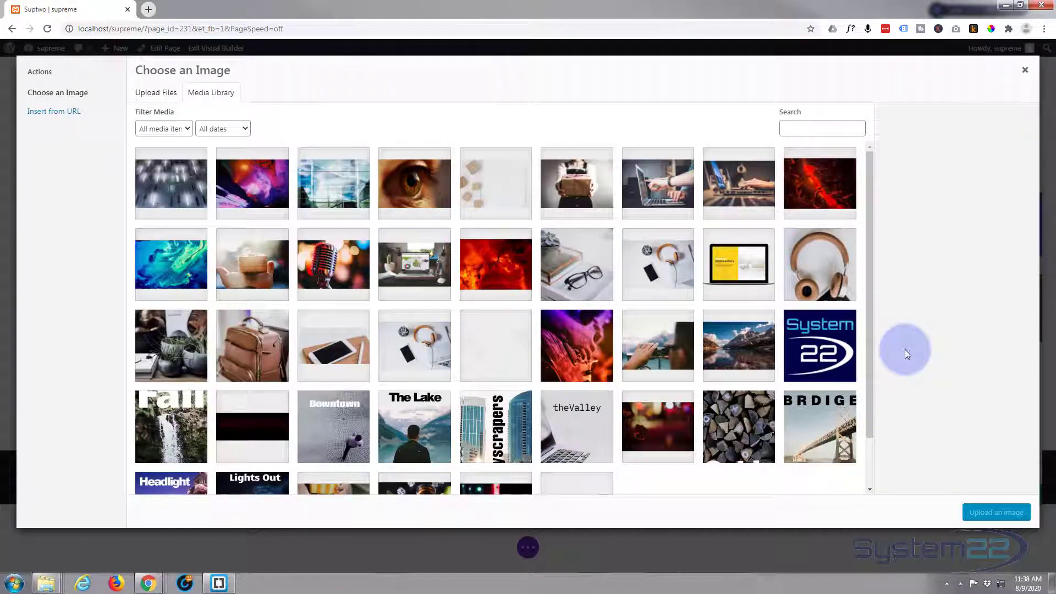
{"action": "left_click", "coordinate": [261, 190]}
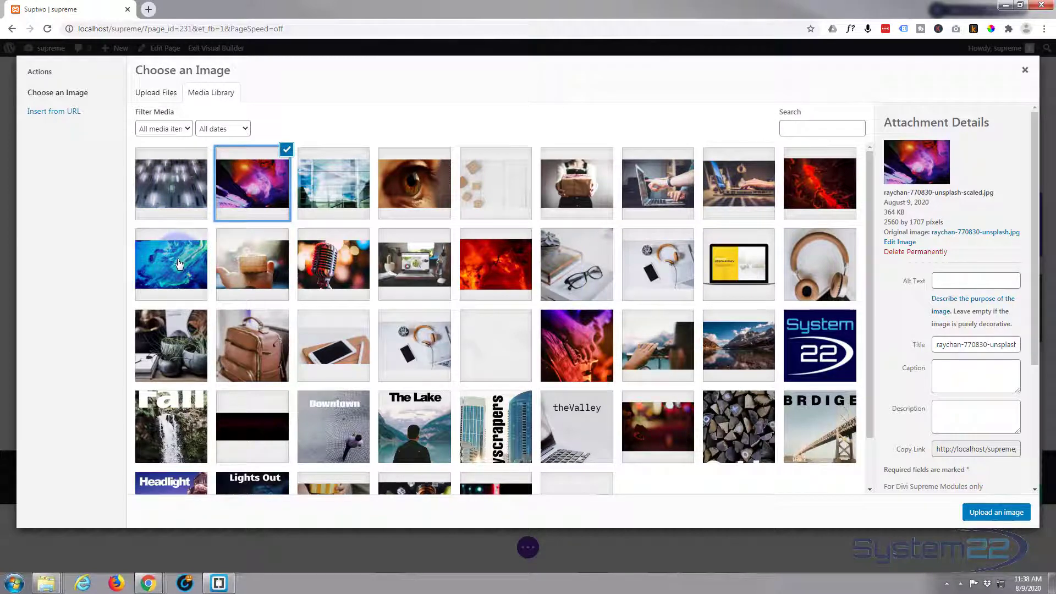
{"action": "left_click", "coordinate": [179, 264]}
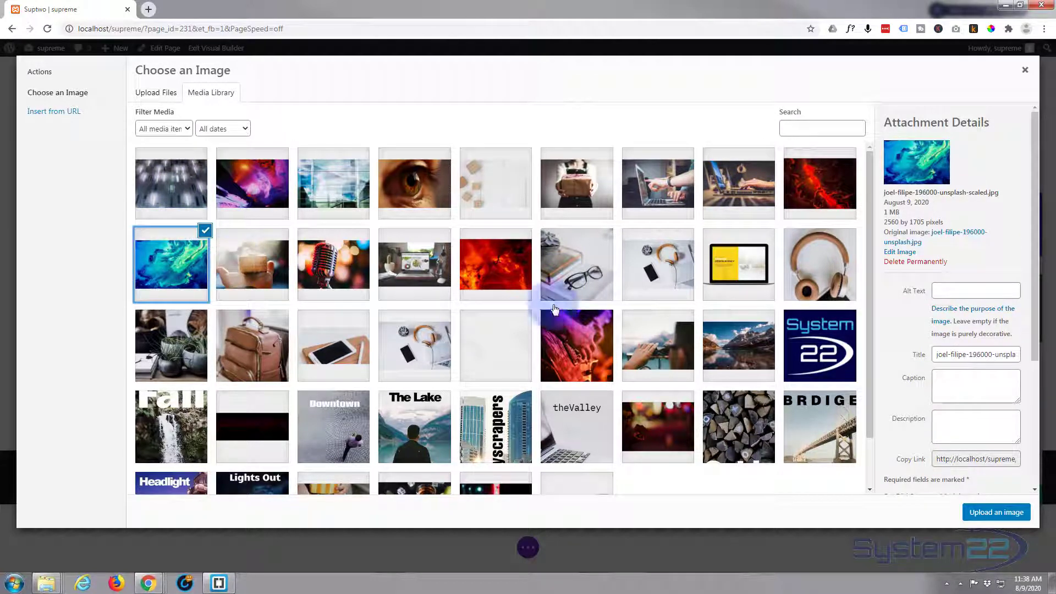
{"action": "left_click", "coordinate": [996, 513]}
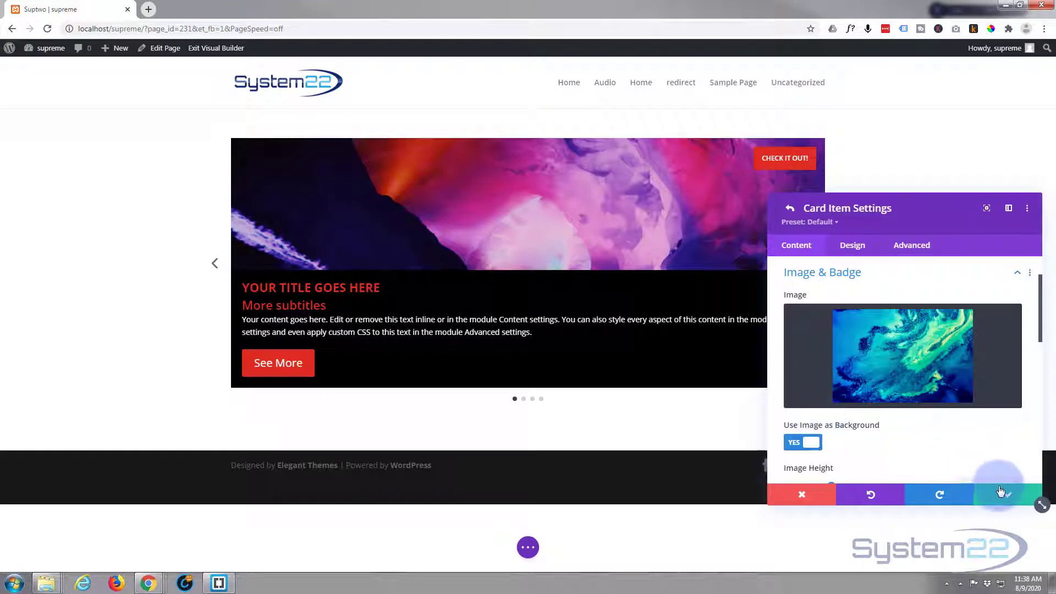
{"action": "left_click", "coordinate": [1002, 497]}
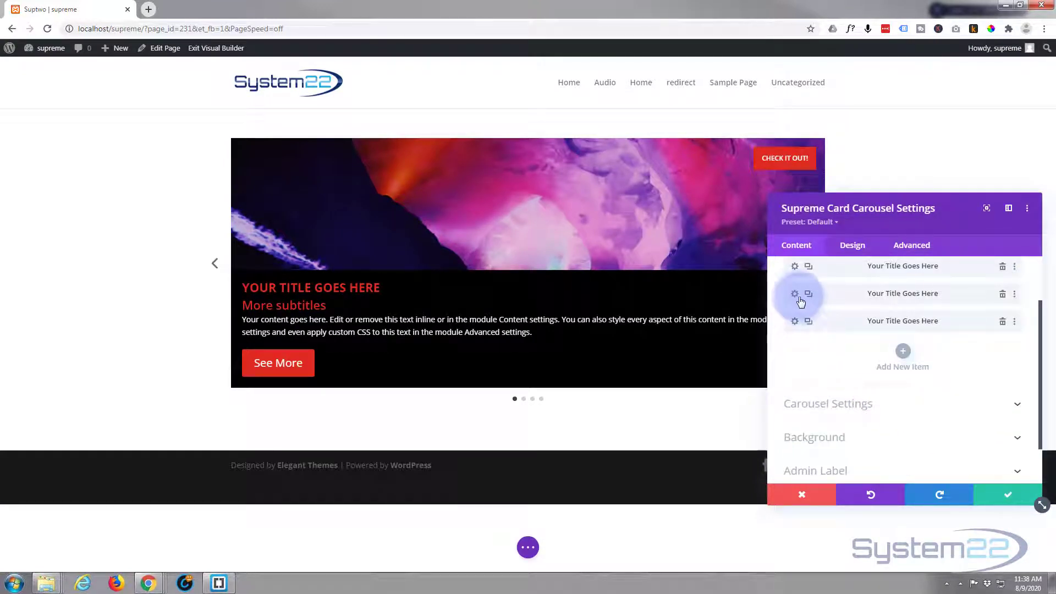
- Set the third card's image to the cup-in-hand photo and save
{"action": "left_click", "coordinate": [796, 294]}
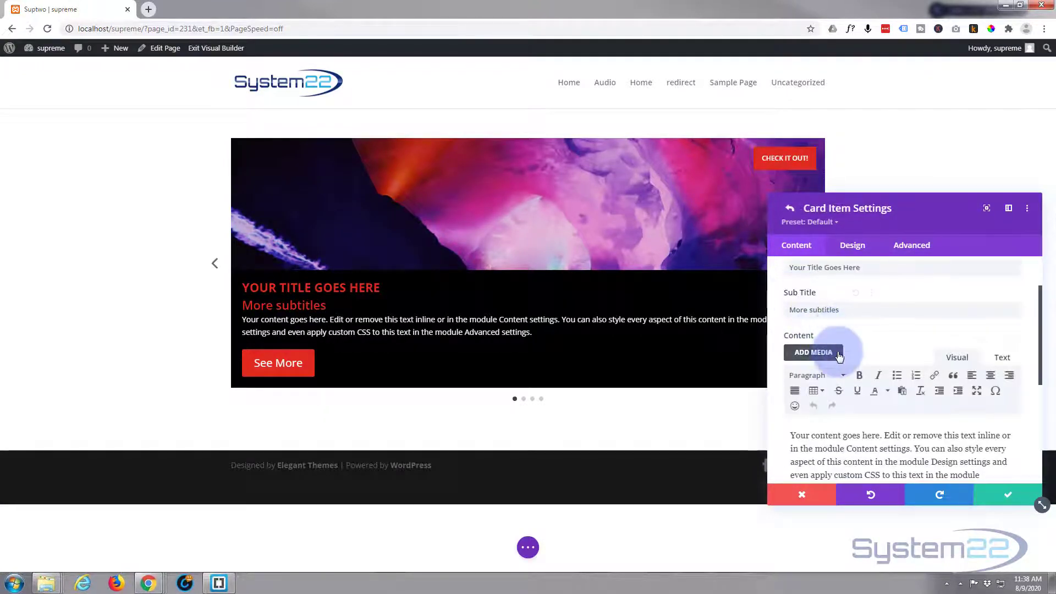
{"action": "scroll", "coordinate": [826, 352], "scroll_direction": "down", "scroll_amount": 5}
{"action": "scroll", "coordinate": [840, 358], "scroll_direction": "up", "scroll_amount": 1}
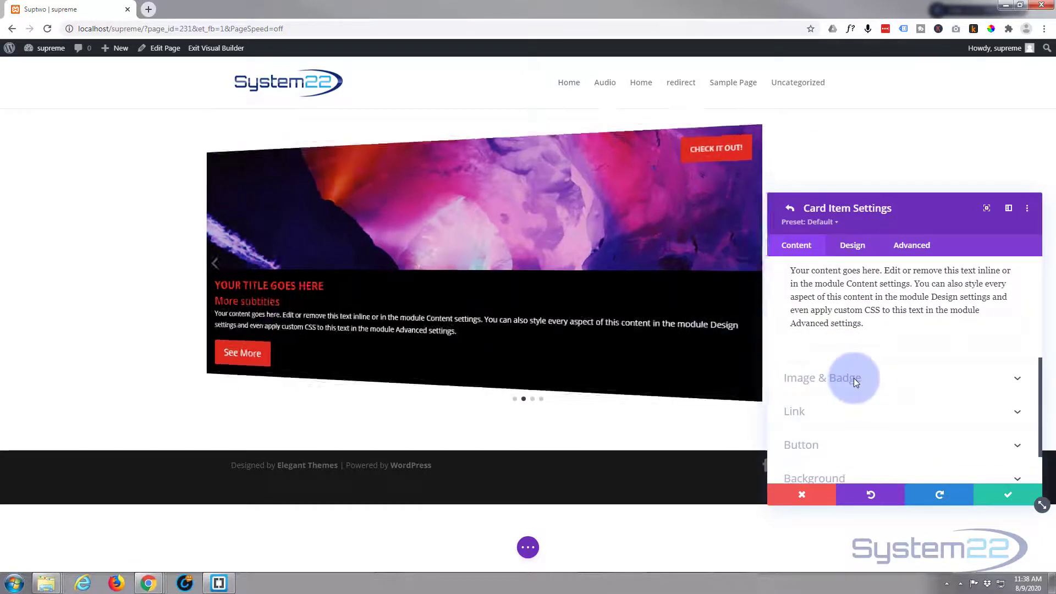
{"action": "left_click", "coordinate": [852, 377]}
{"action": "left_click", "coordinate": [888, 365]}
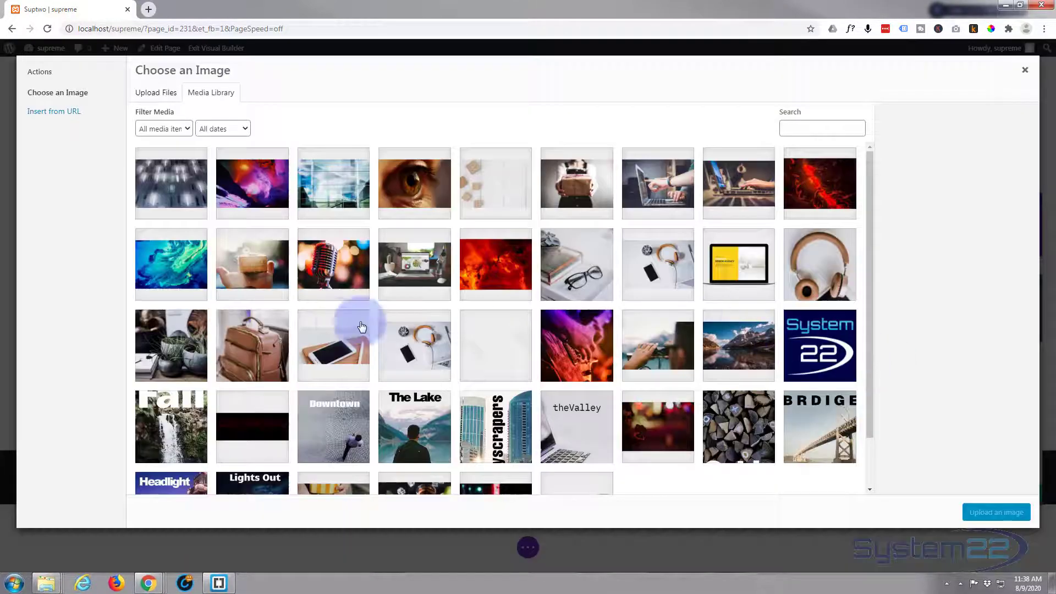
{"action": "left_click", "coordinate": [250, 261]}
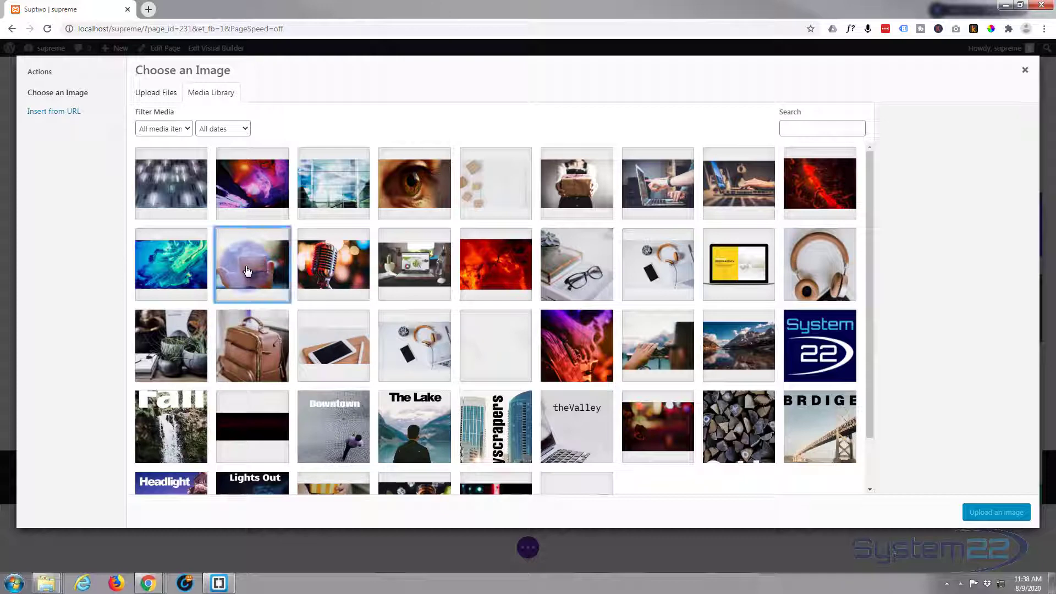
{"action": "left_click", "coordinate": [989, 515]}
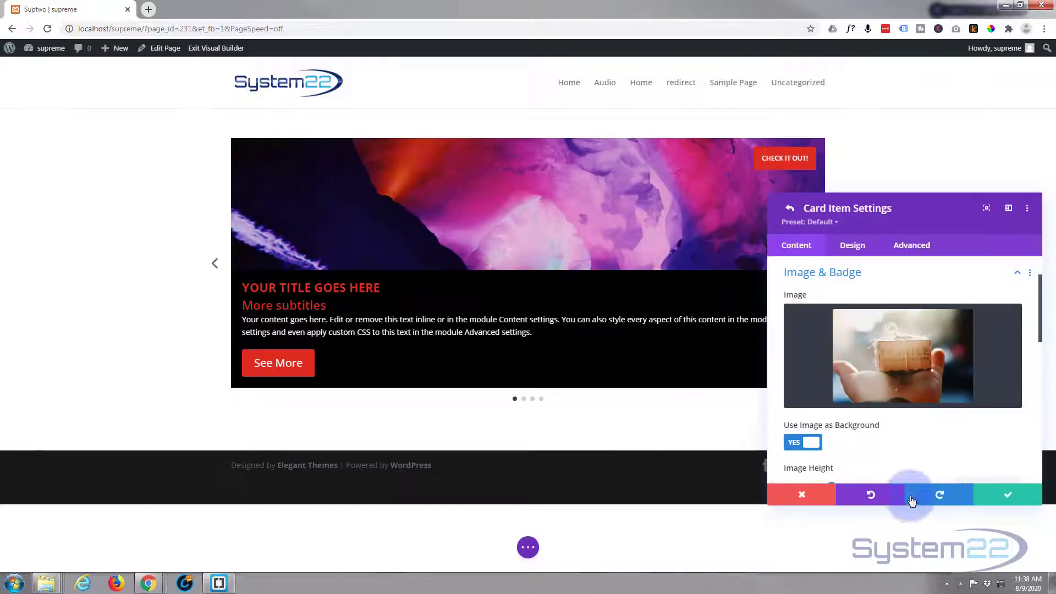
{"action": "scroll", "coordinate": [935, 456], "scroll_direction": "down", "scroll_amount": 3}
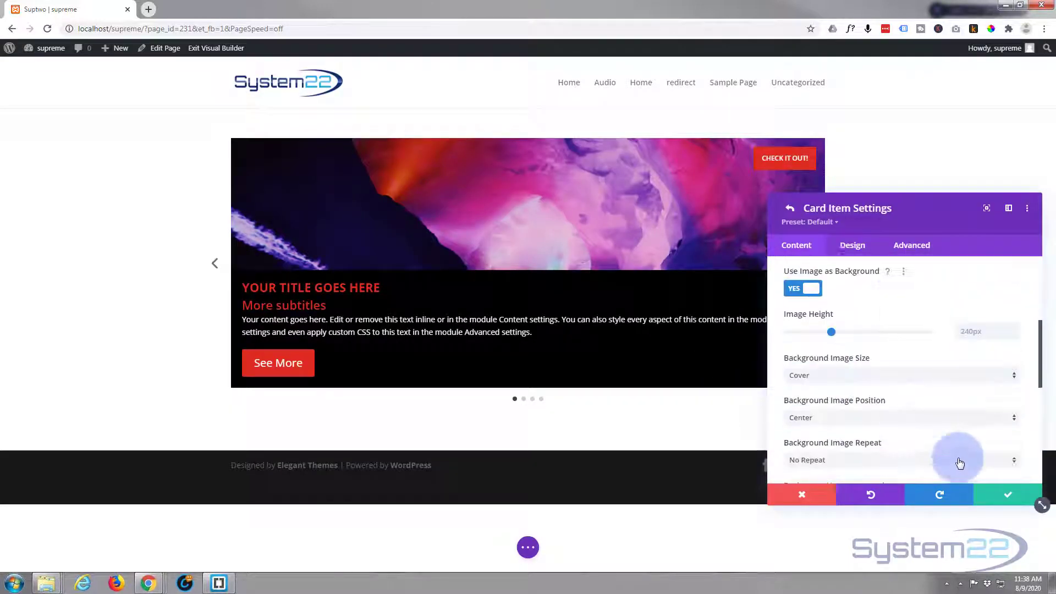
{"action": "left_click", "coordinate": [1013, 495]}
- Set the fourth card's image to the microphone photo and save
{"action": "scroll", "coordinate": [797, 359], "scroll_direction": "up", "scroll_amount": 3}
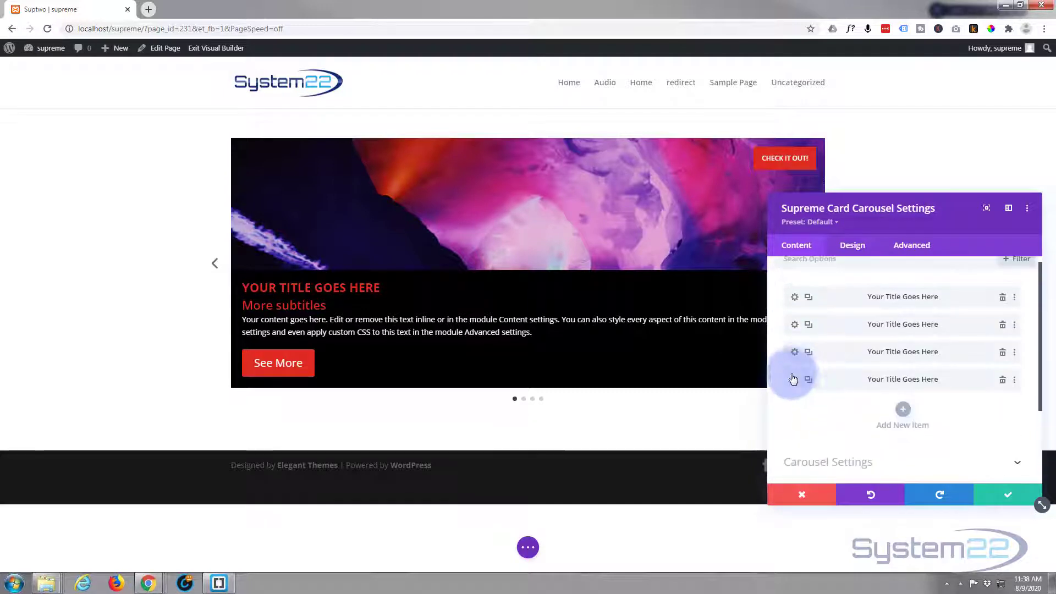
{"action": "left_click", "coordinate": [795, 380]}
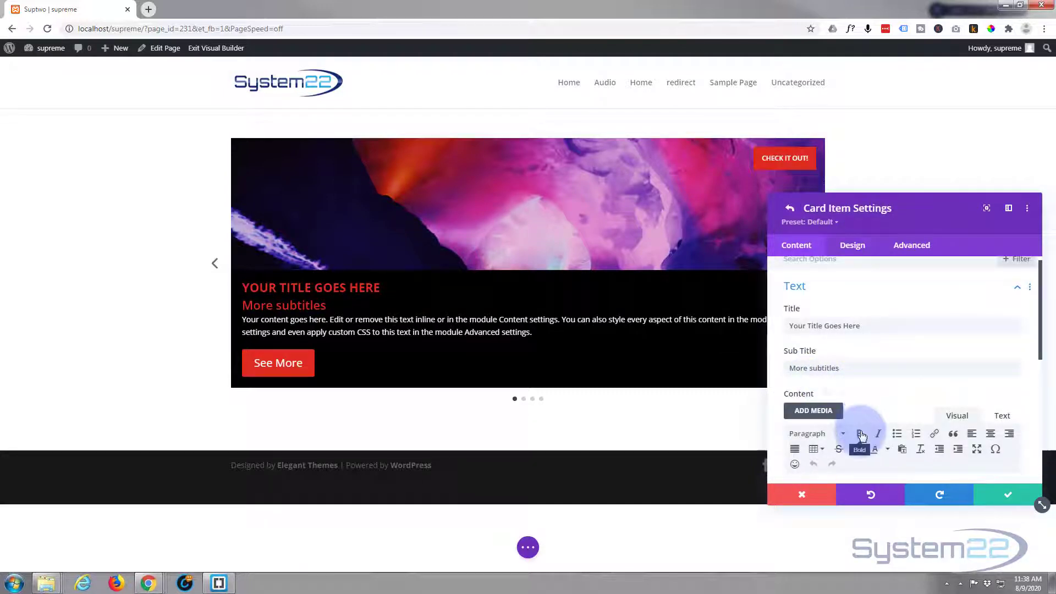
{"action": "scroll", "coordinate": [861, 436], "scroll_direction": "down", "scroll_amount": 5}
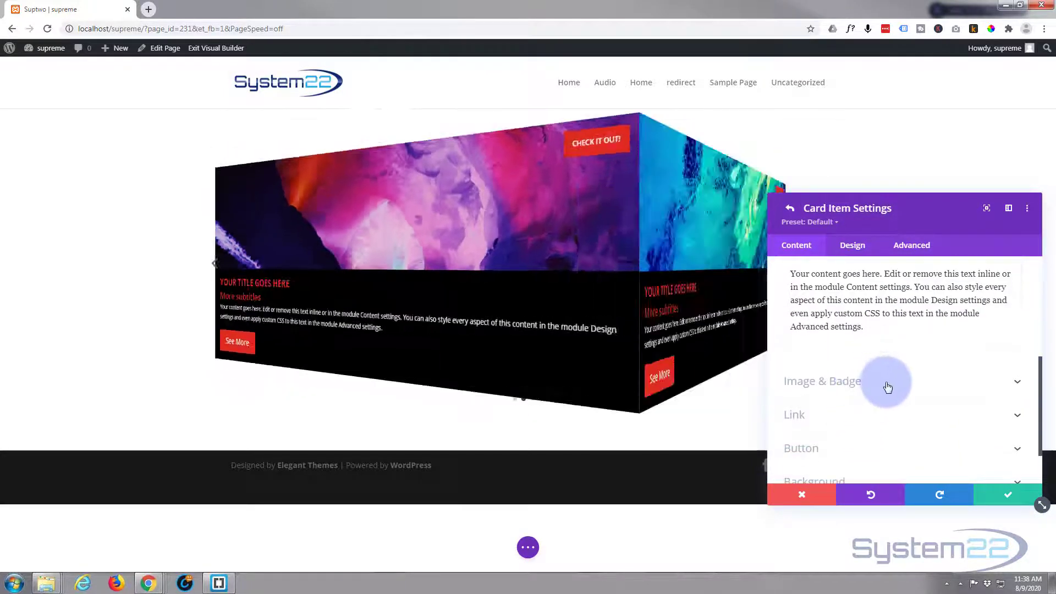
{"action": "left_click", "coordinate": [888, 386]}
{"action": "left_click", "coordinate": [906, 363]}
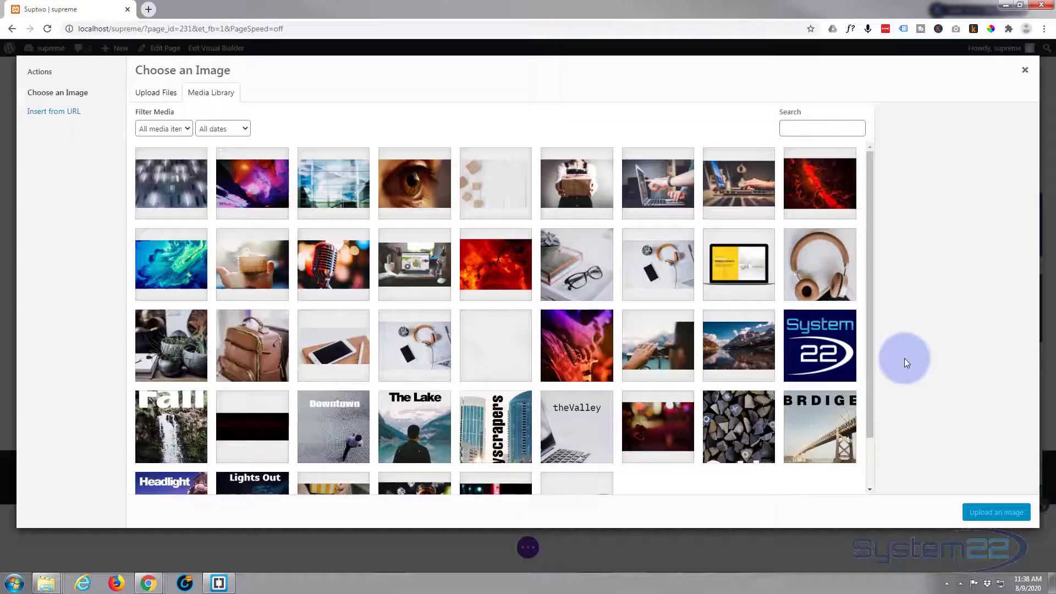
{"action": "left_click", "coordinate": [327, 269]}
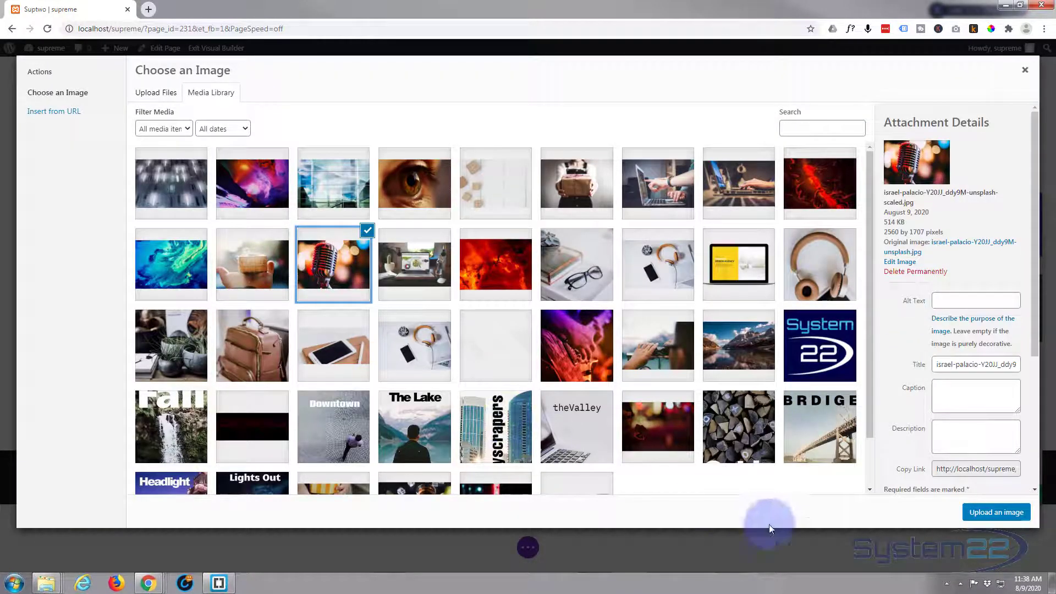
{"action": "left_click", "coordinate": [987, 513]}
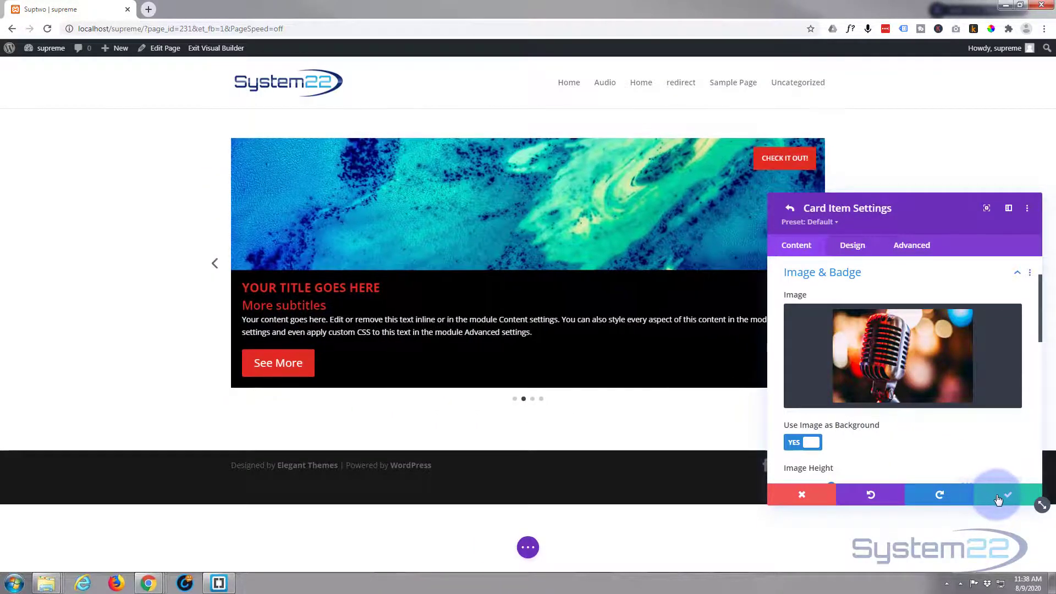
{"action": "left_click", "coordinate": [1000, 499]}
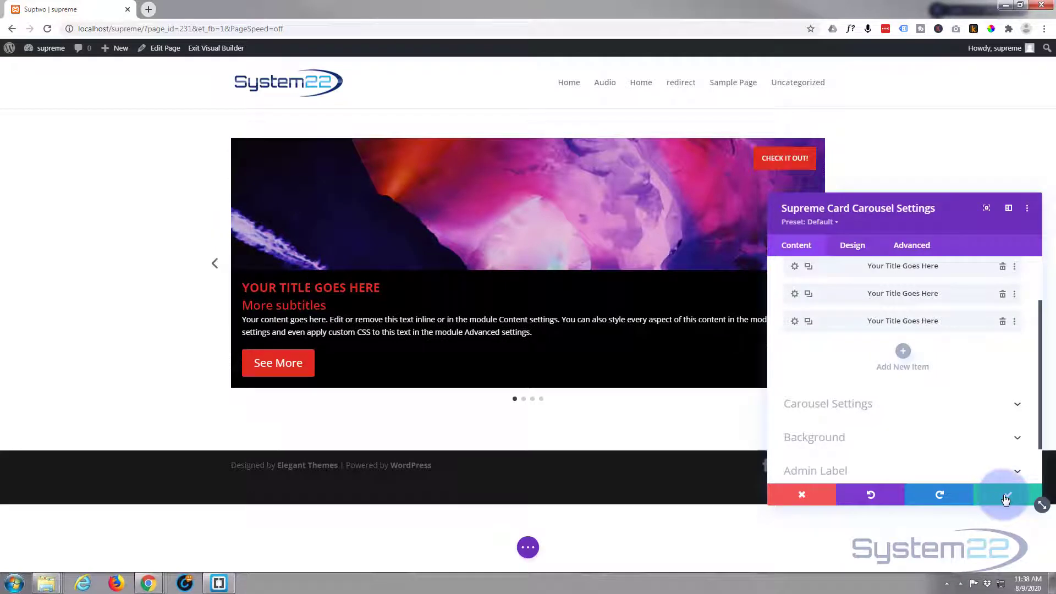
- Close the carousel settings, exit the Visual Builder, and test the CHECK IT OUT YouTube popup
{"action": "left_click", "coordinate": [1005, 498]}
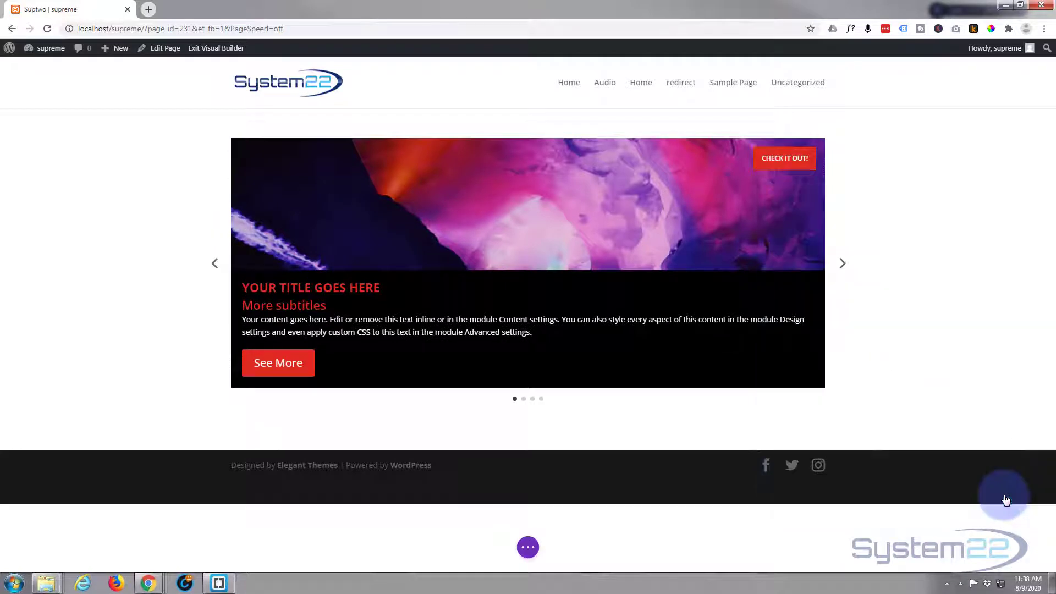
{"action": "left_click", "coordinate": [528, 548]}
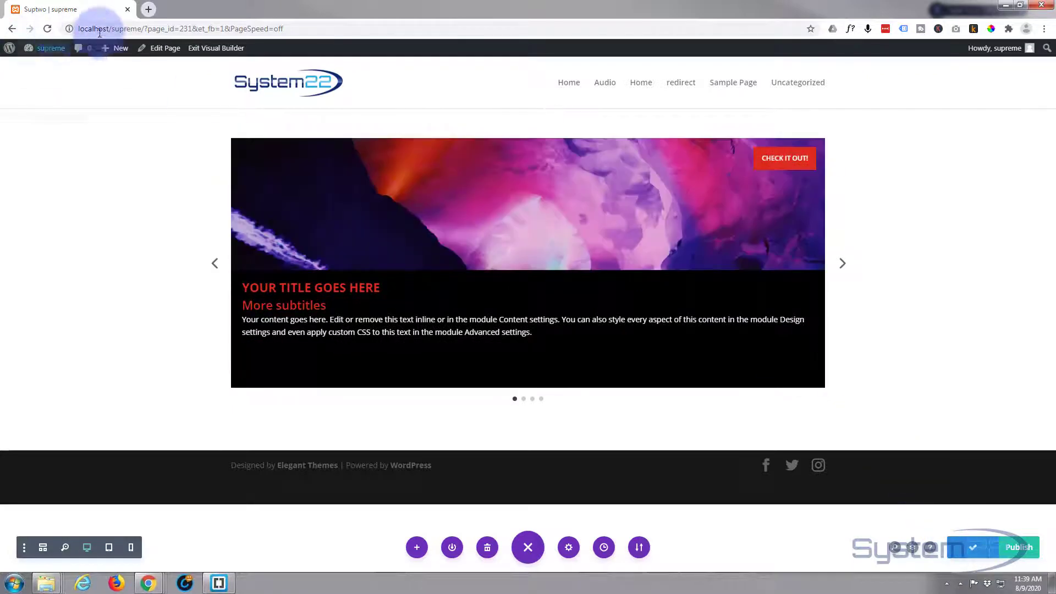
{"action": "left_click", "coordinate": [218, 50]}
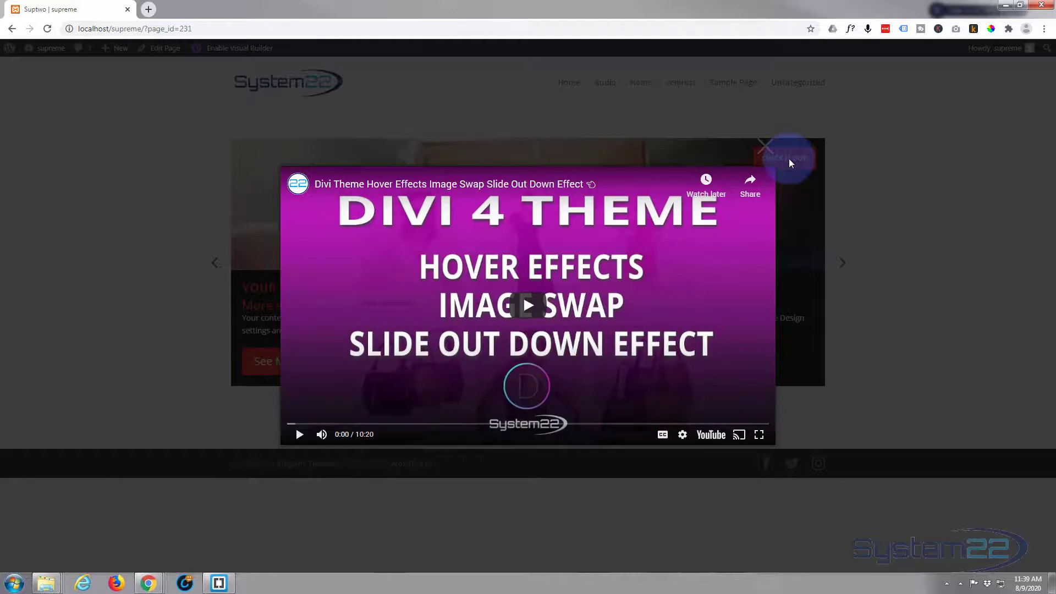
{"action": "left_click", "coordinate": [977, 166]}
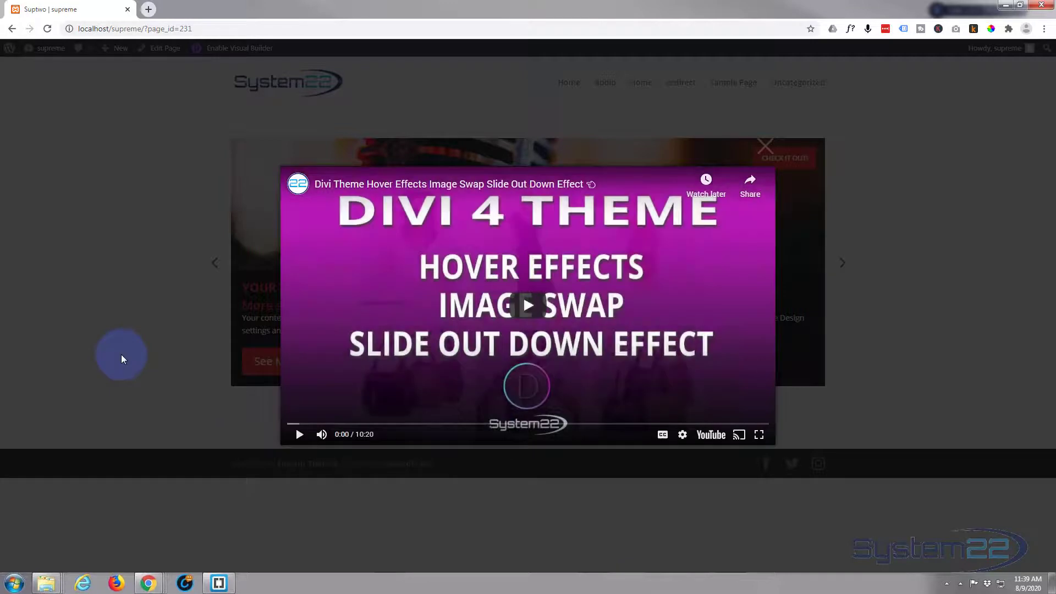
{"action": "left_click", "coordinate": [121, 355]}
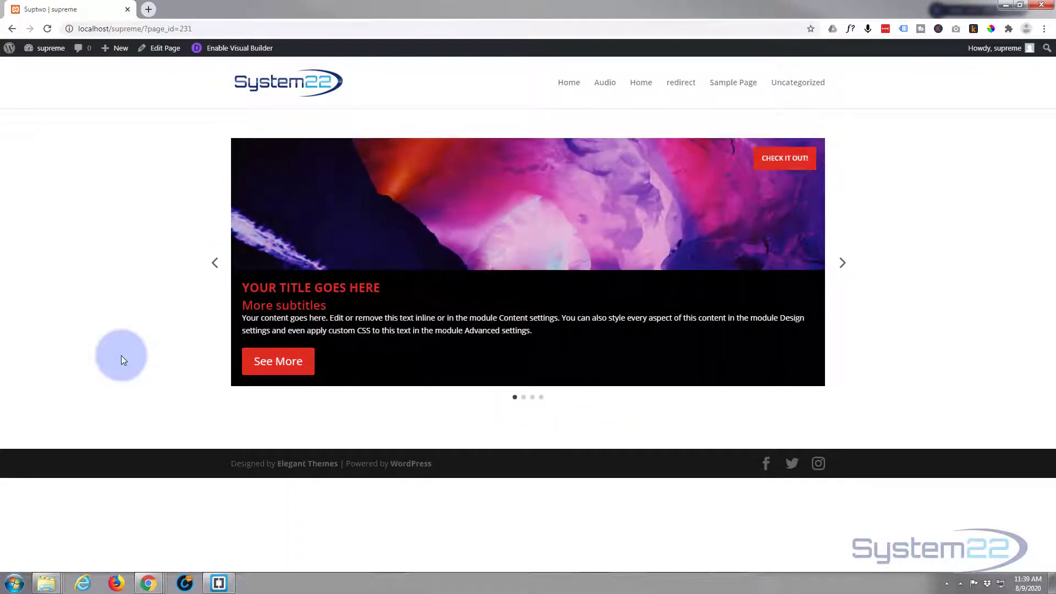